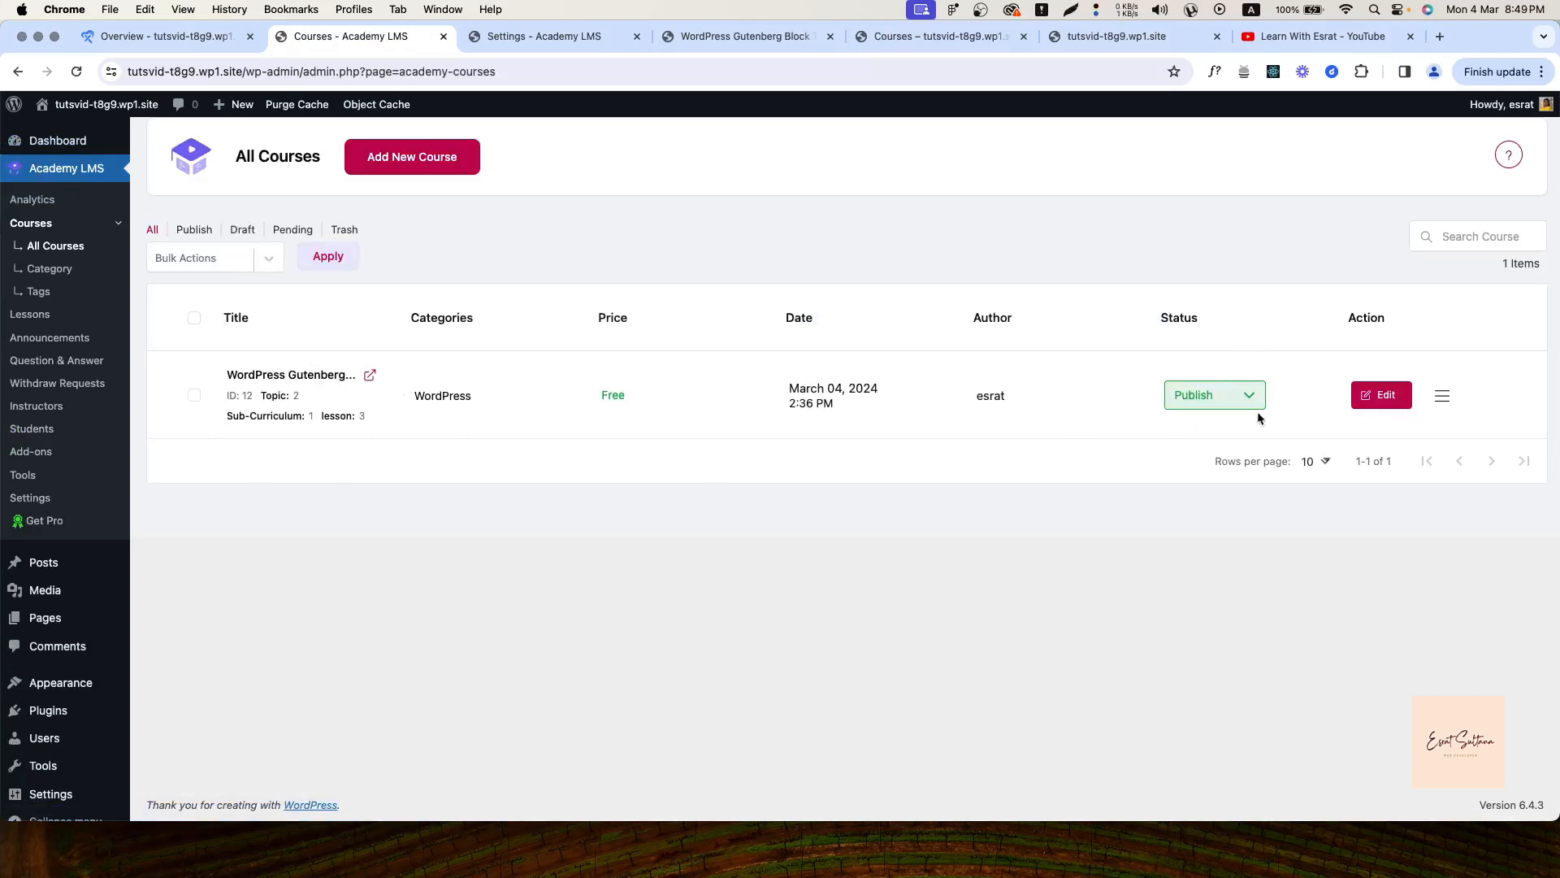
Look over the course's status choices and the Bulk Actions list without applying anything
click(1225, 386)
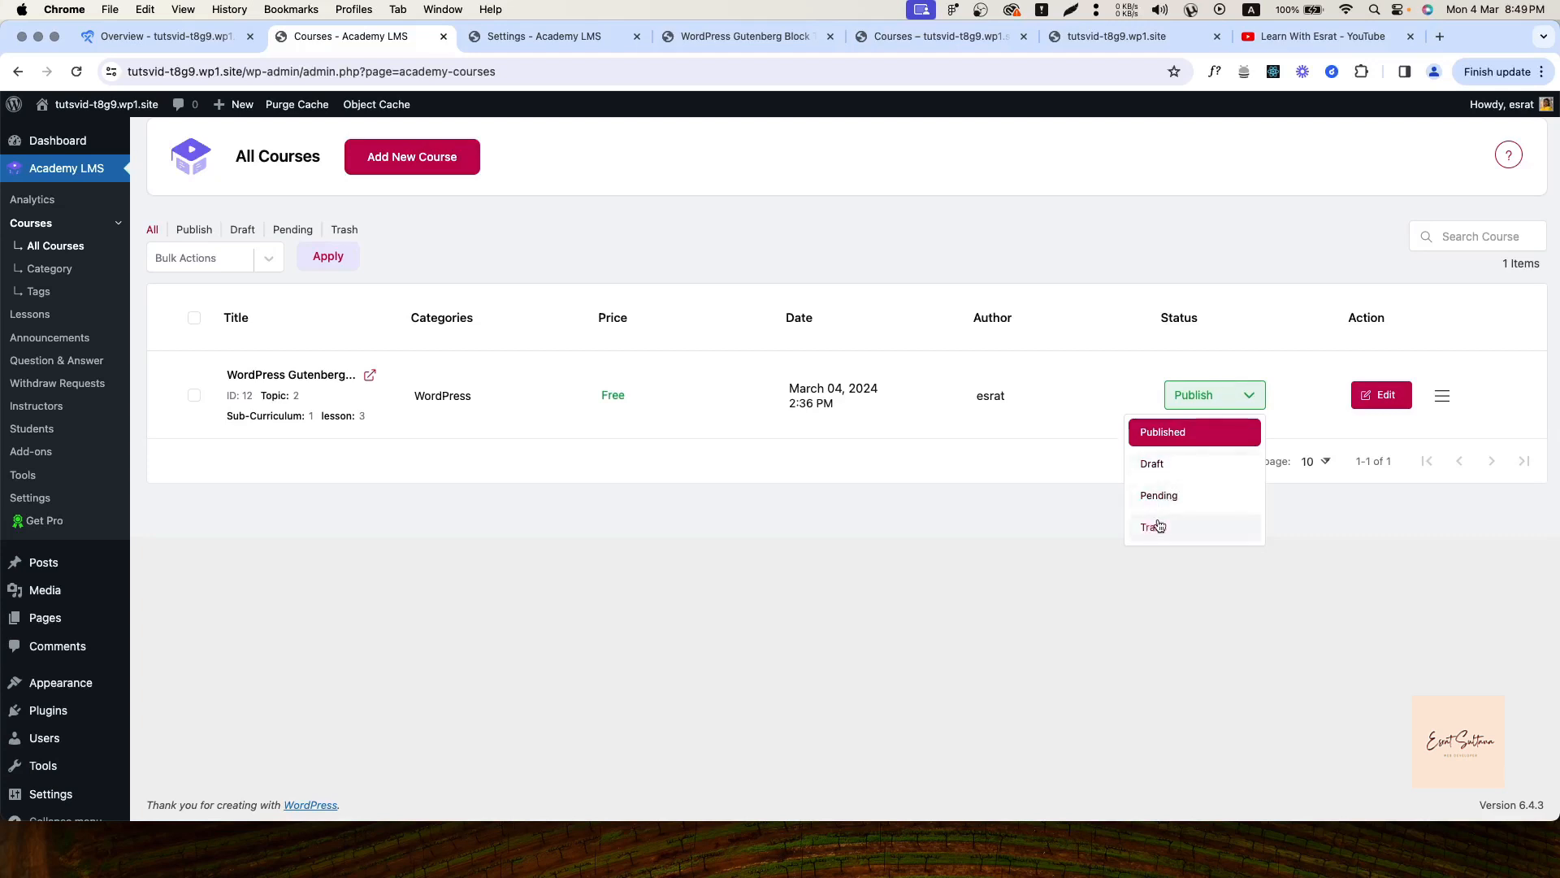
click(192, 398)
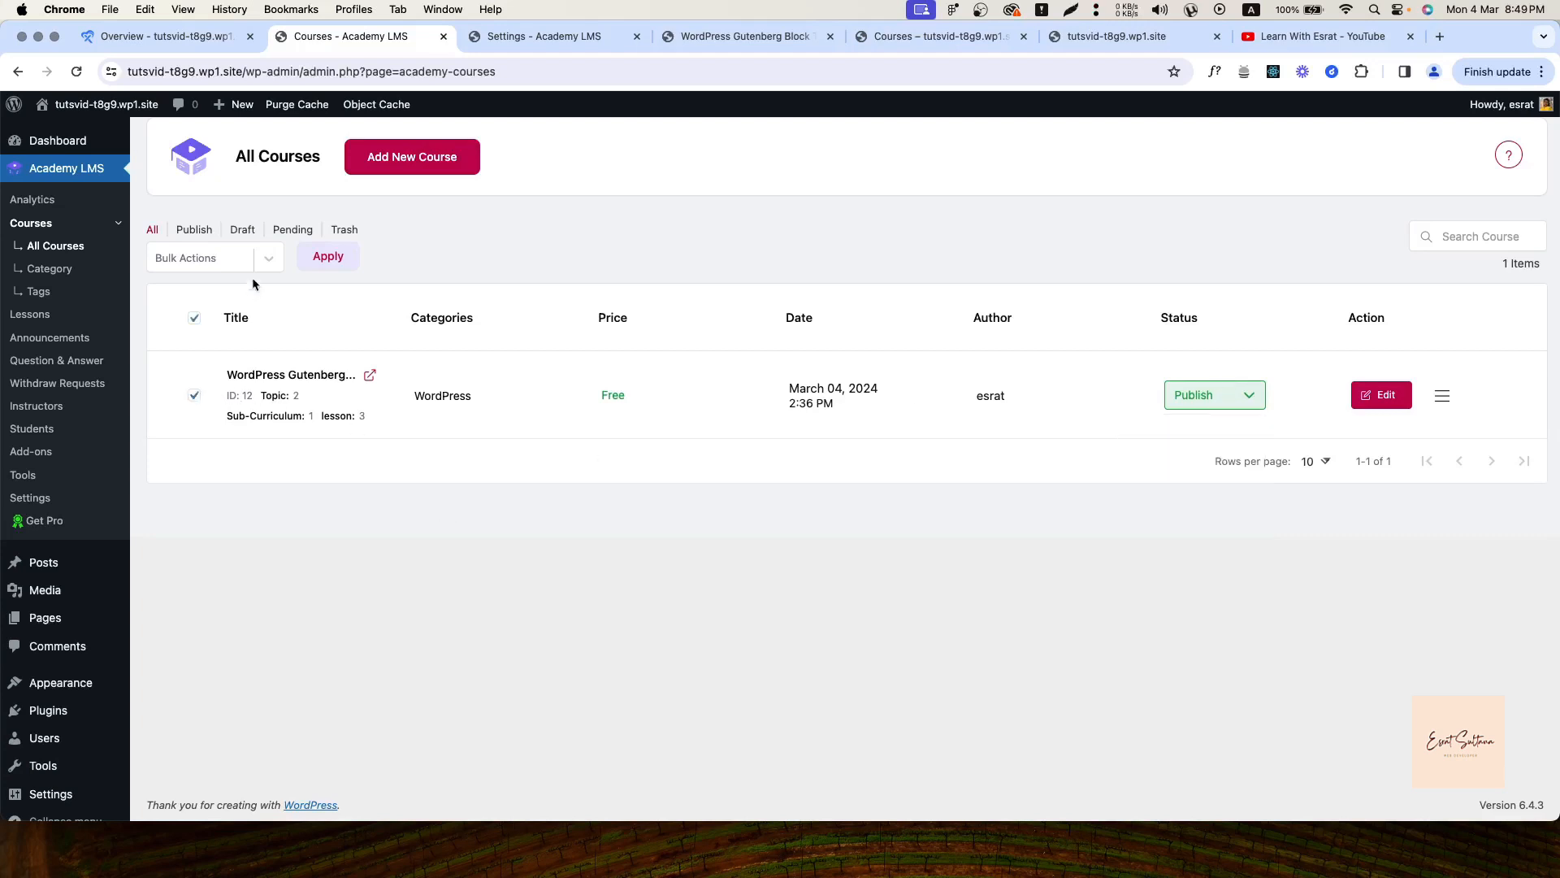
click(203, 266)
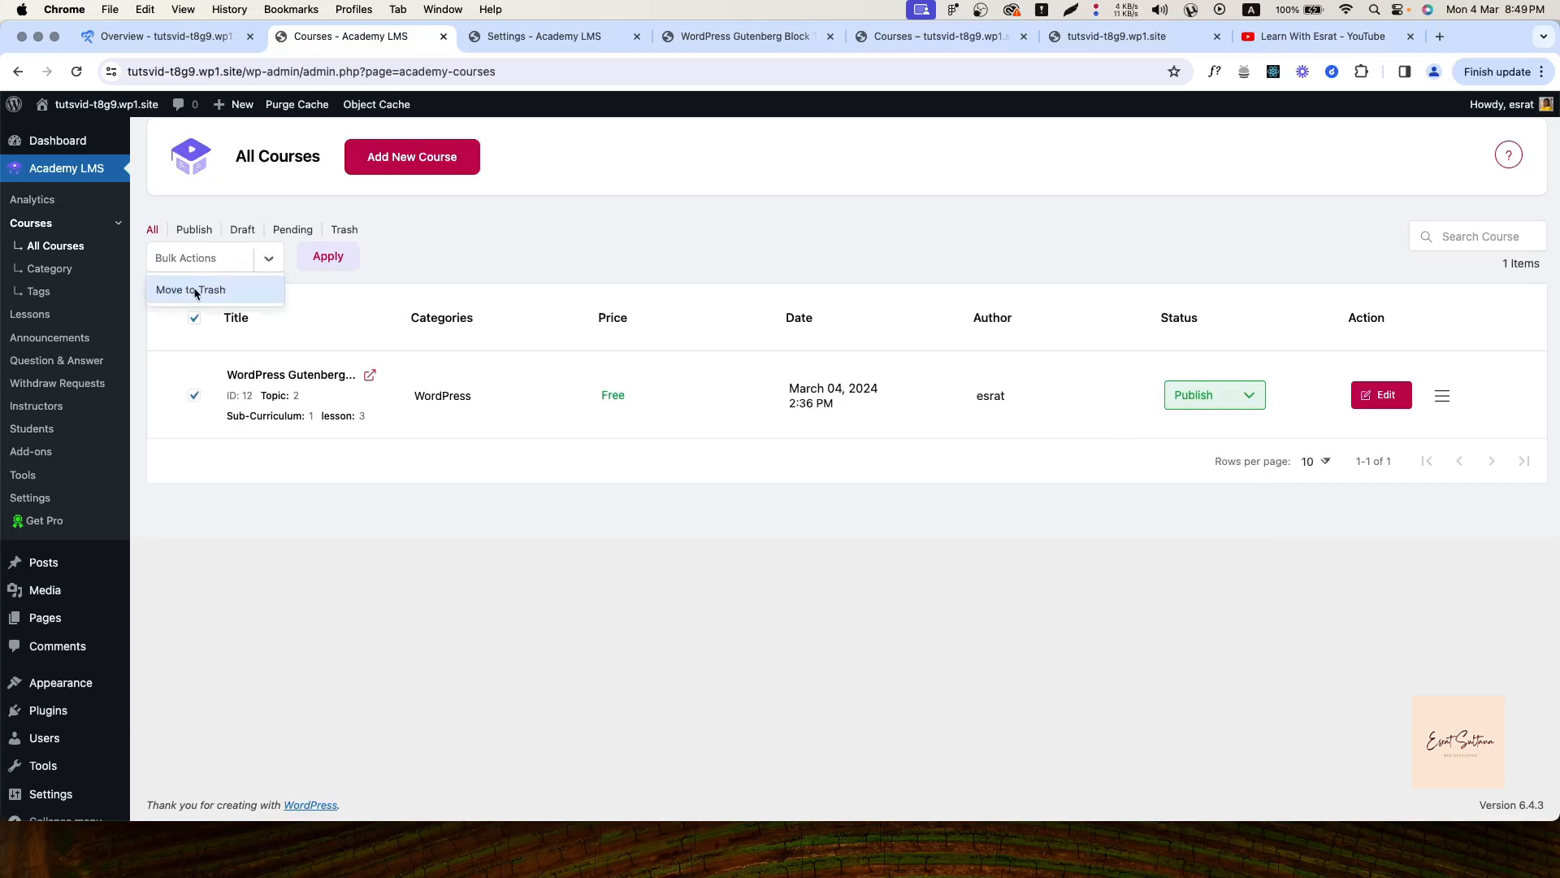
click(504, 247)
click(195, 319)
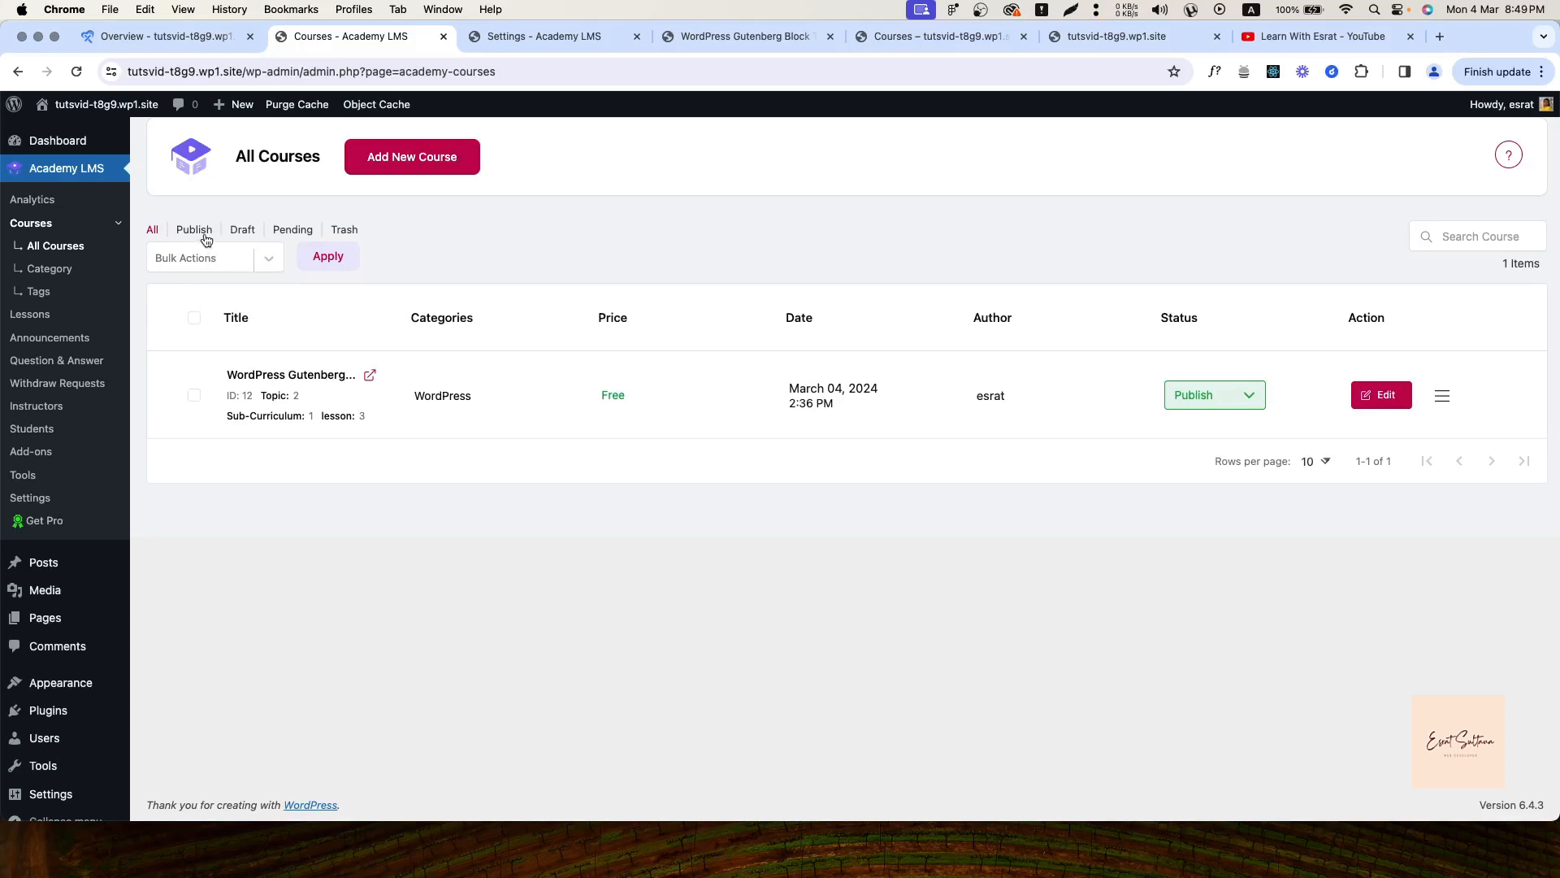
Filter courses by Published, Draft, Pending and Trash, return to All, and open the course for editing
click(201, 231)
click(253, 234)
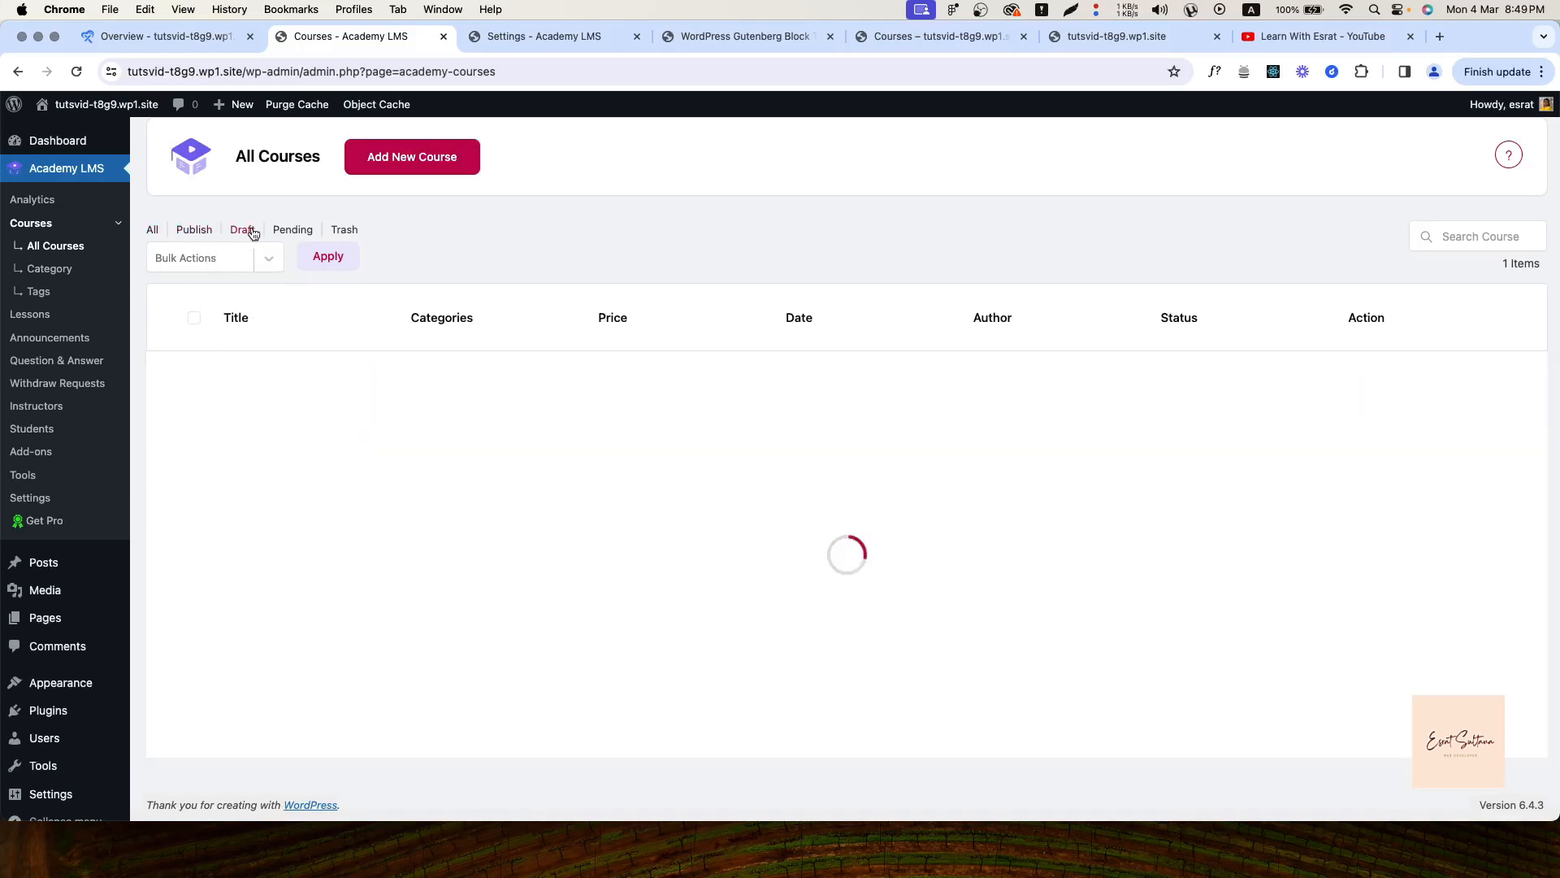
click(293, 240)
click(359, 231)
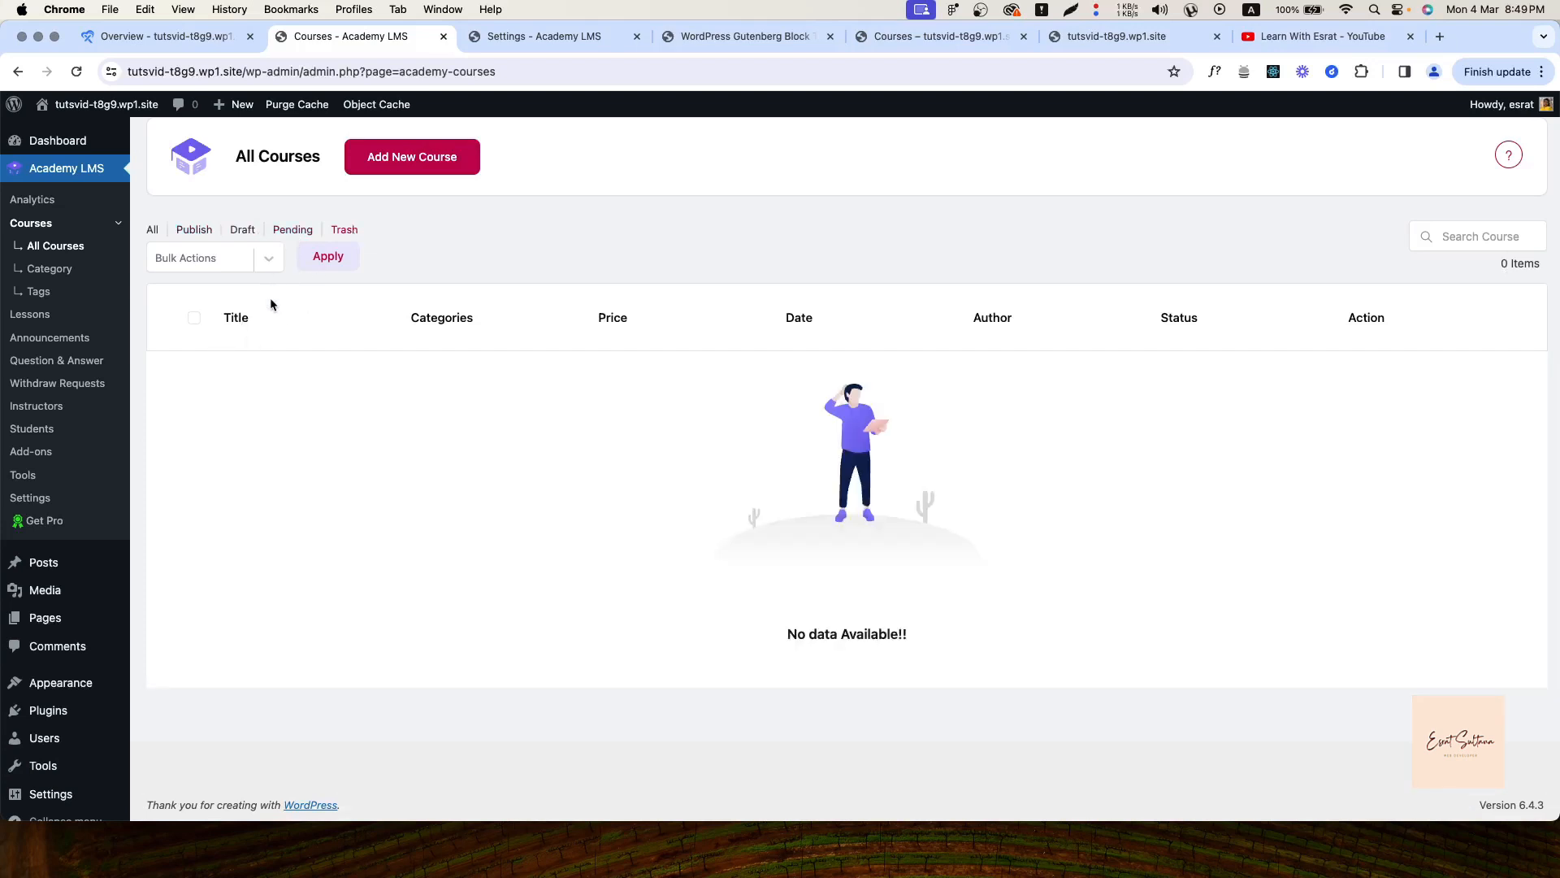
click(152, 230)
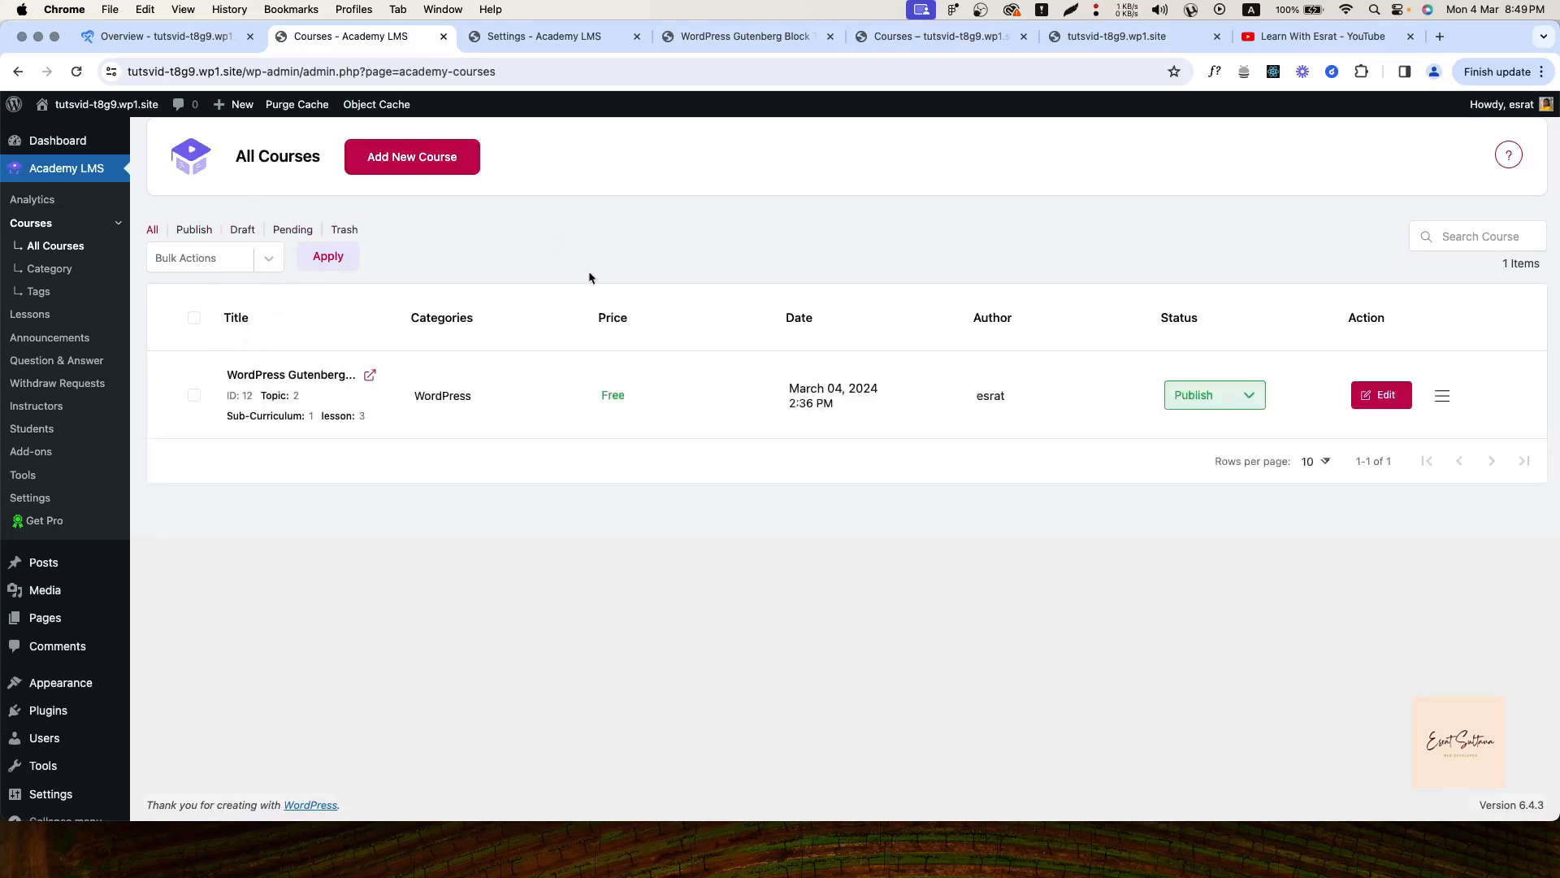
click(1384, 397)
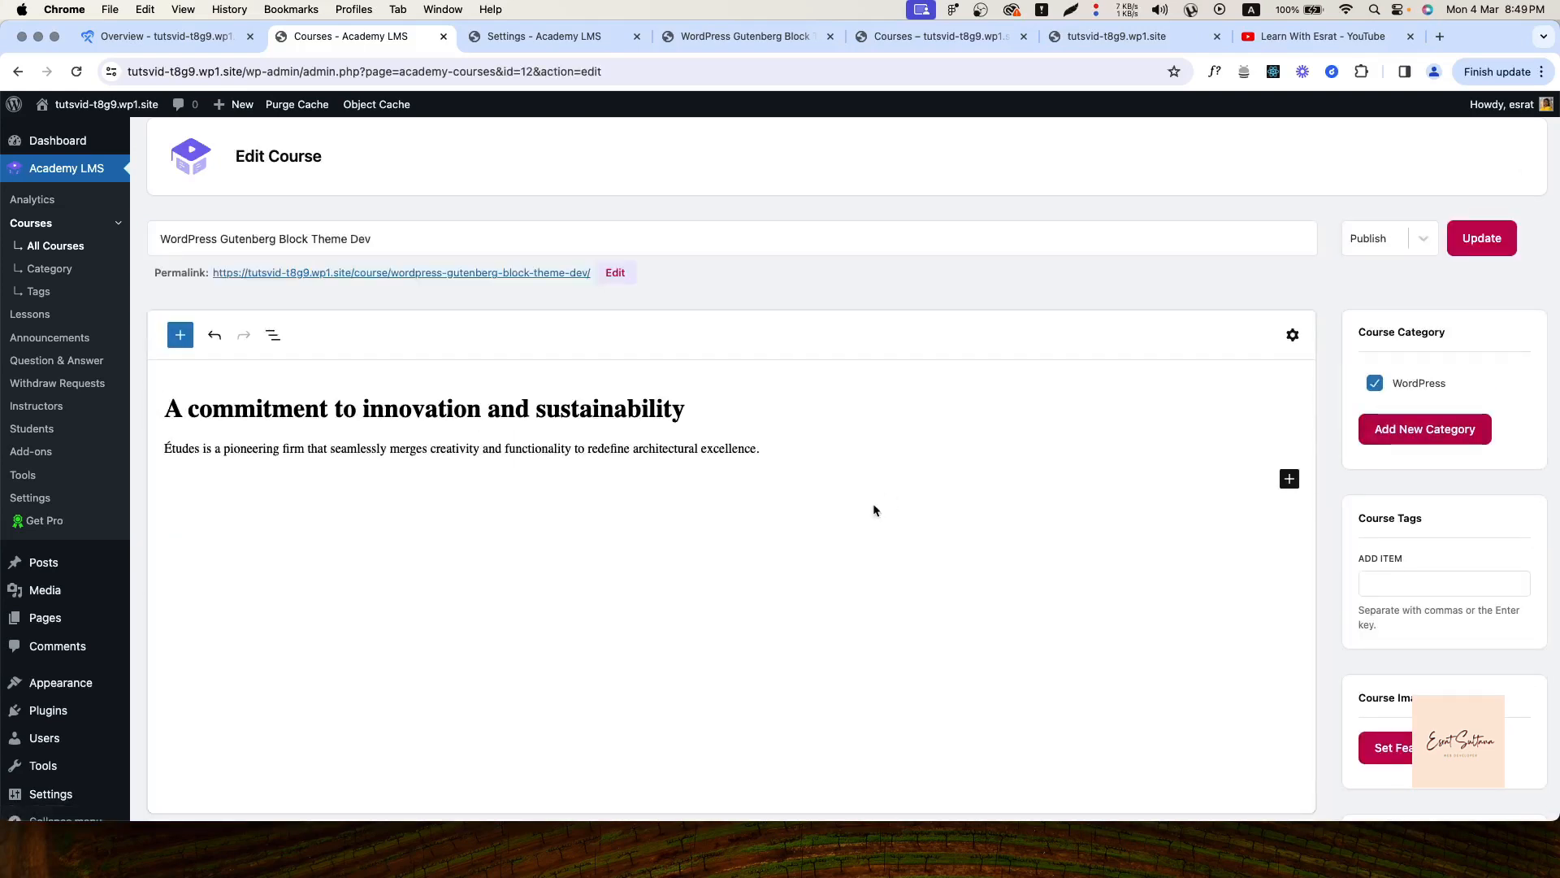
Scroll through the Edit Course page, return to All Courses, and show the row's extra actions
scroll(499, 537, down, 10)
scroll(500, 537, up, 10)
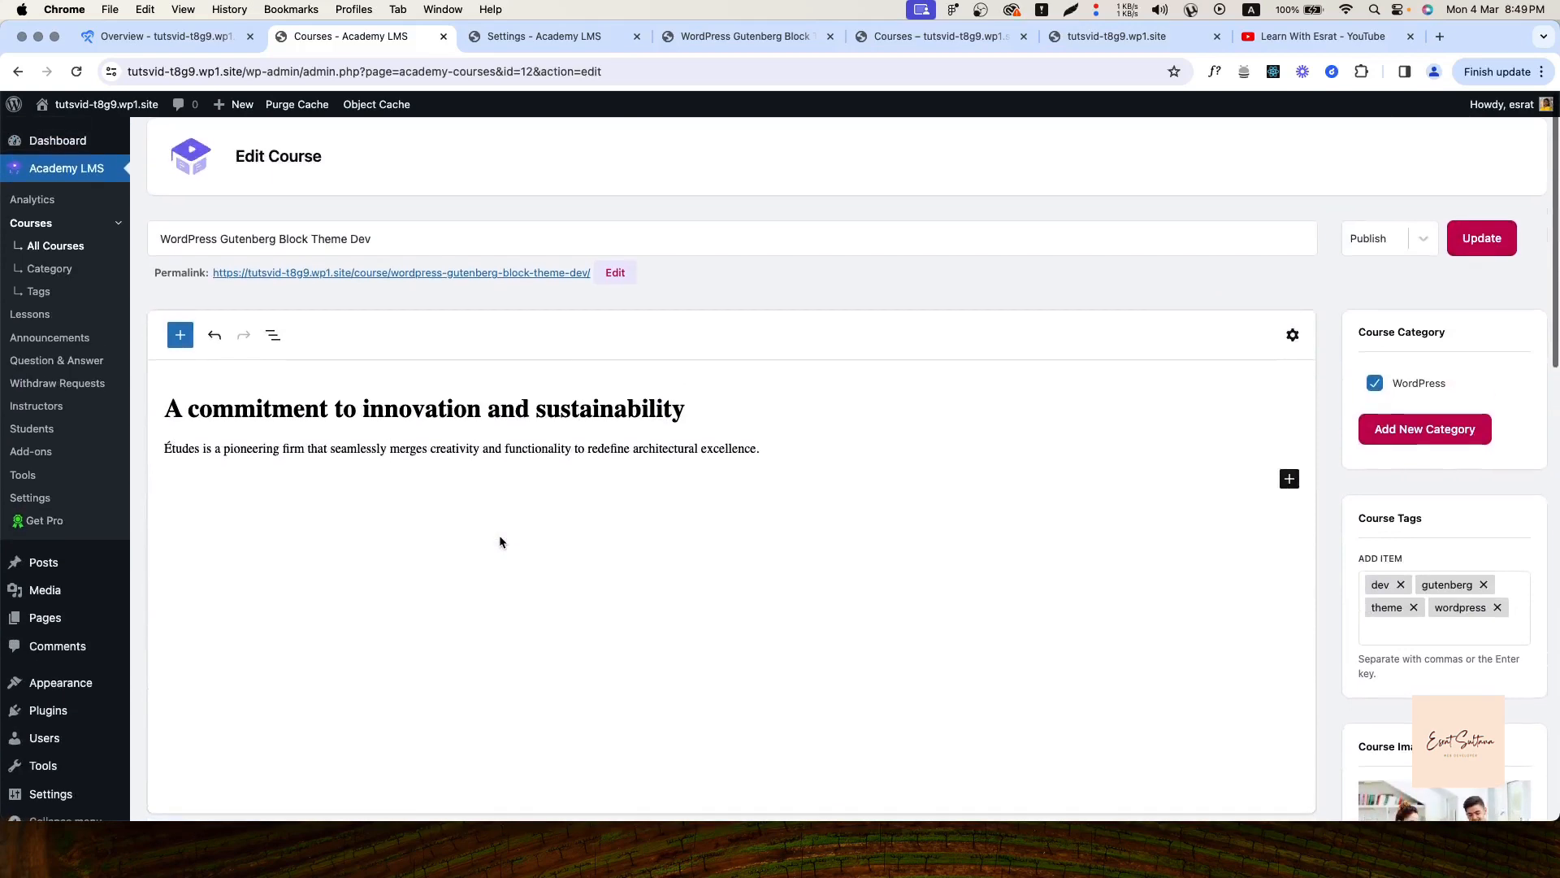
scroll(500, 537, down, 5)
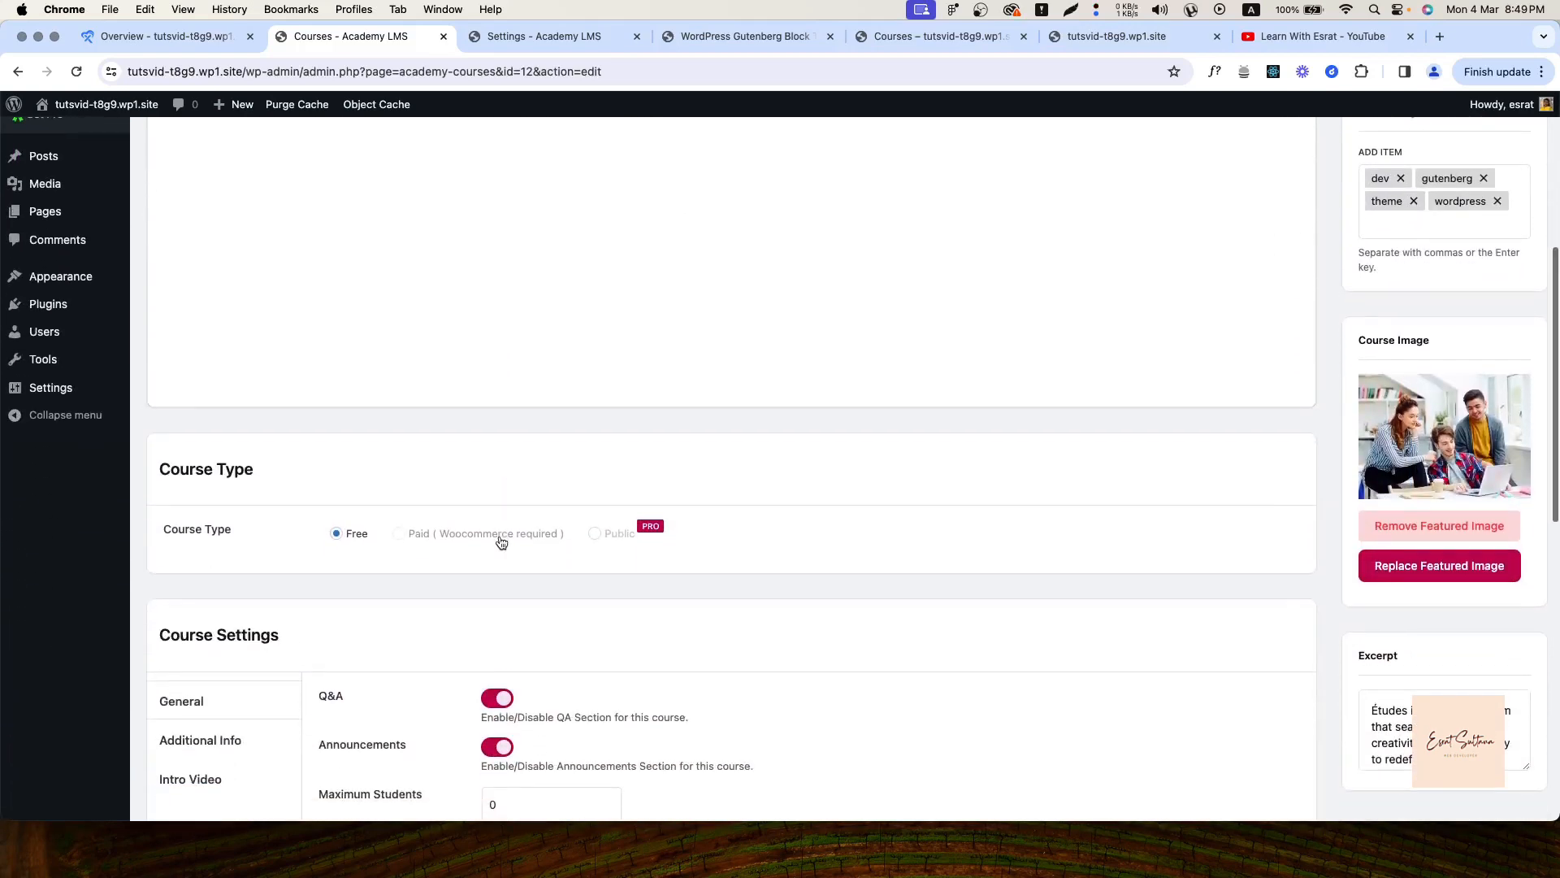
scroll(500, 537, up, 5)
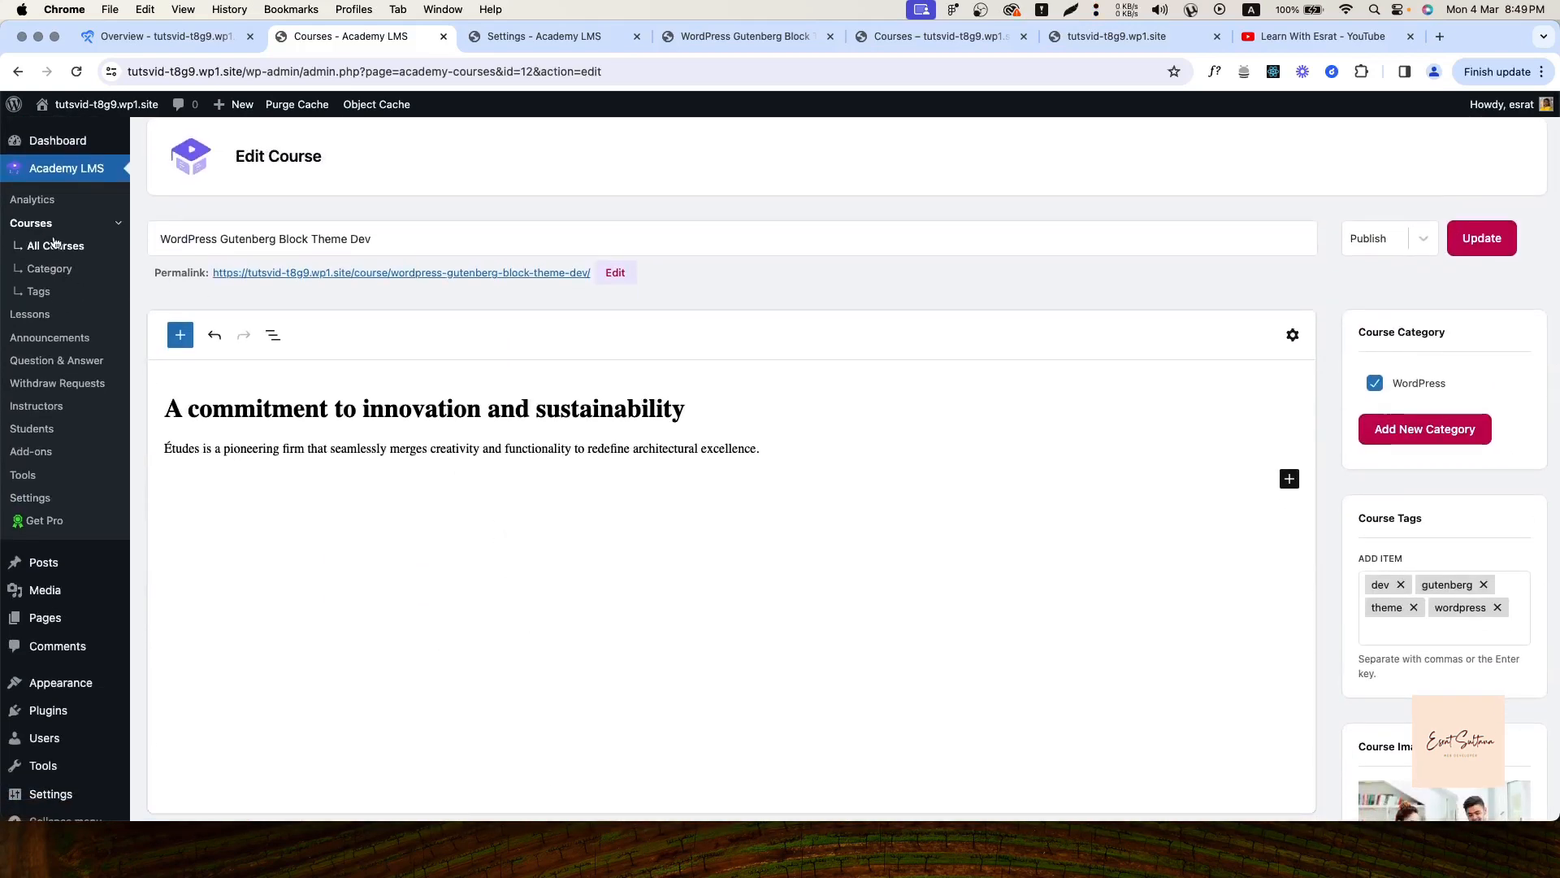
click(53, 245)
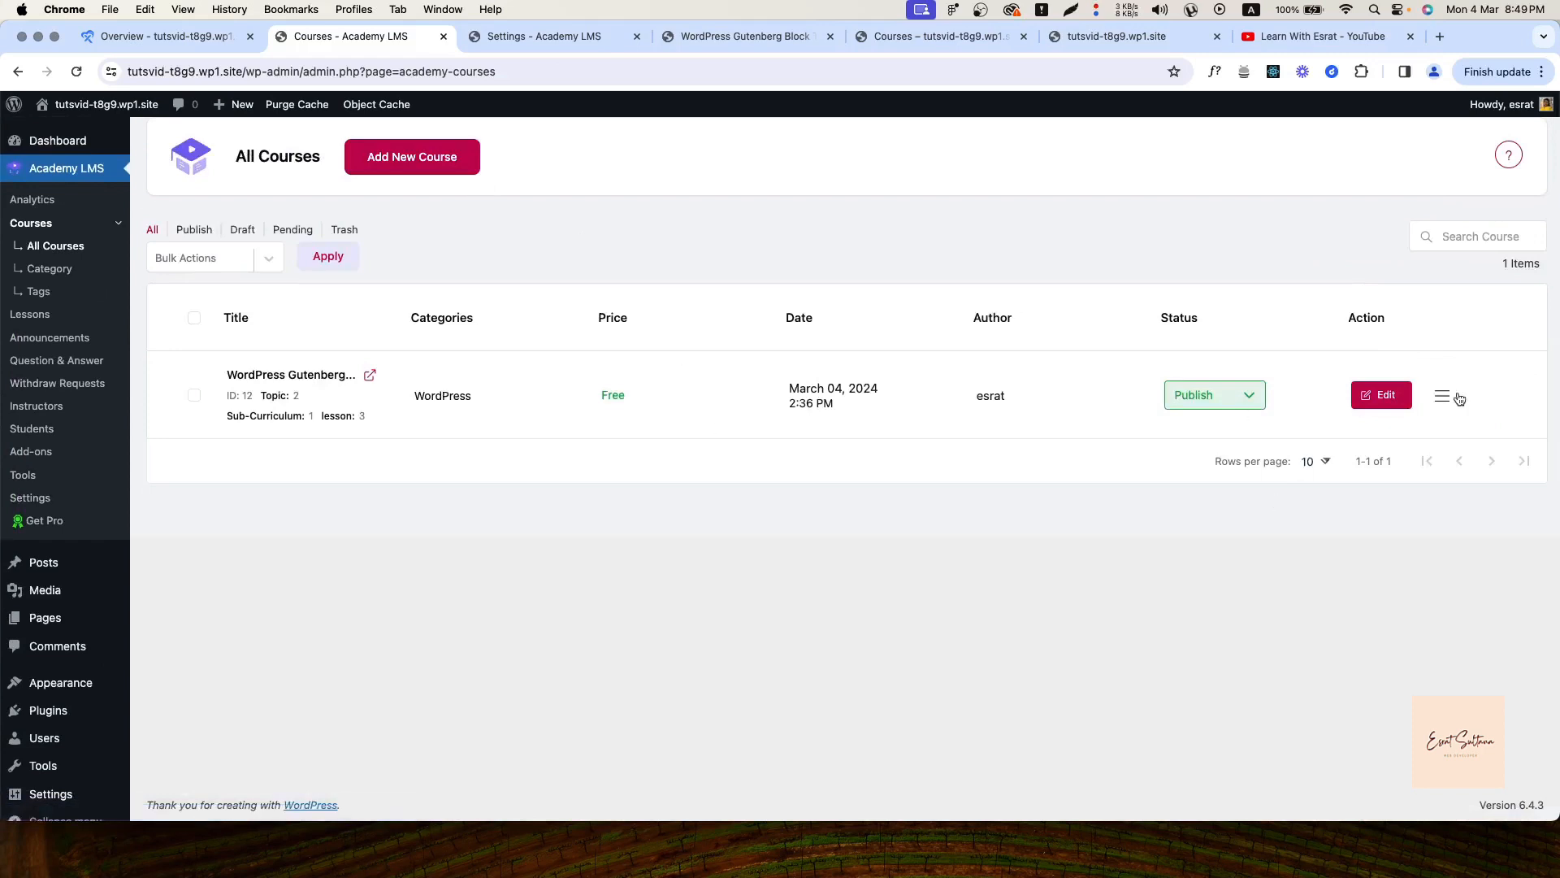
click(1442, 397)
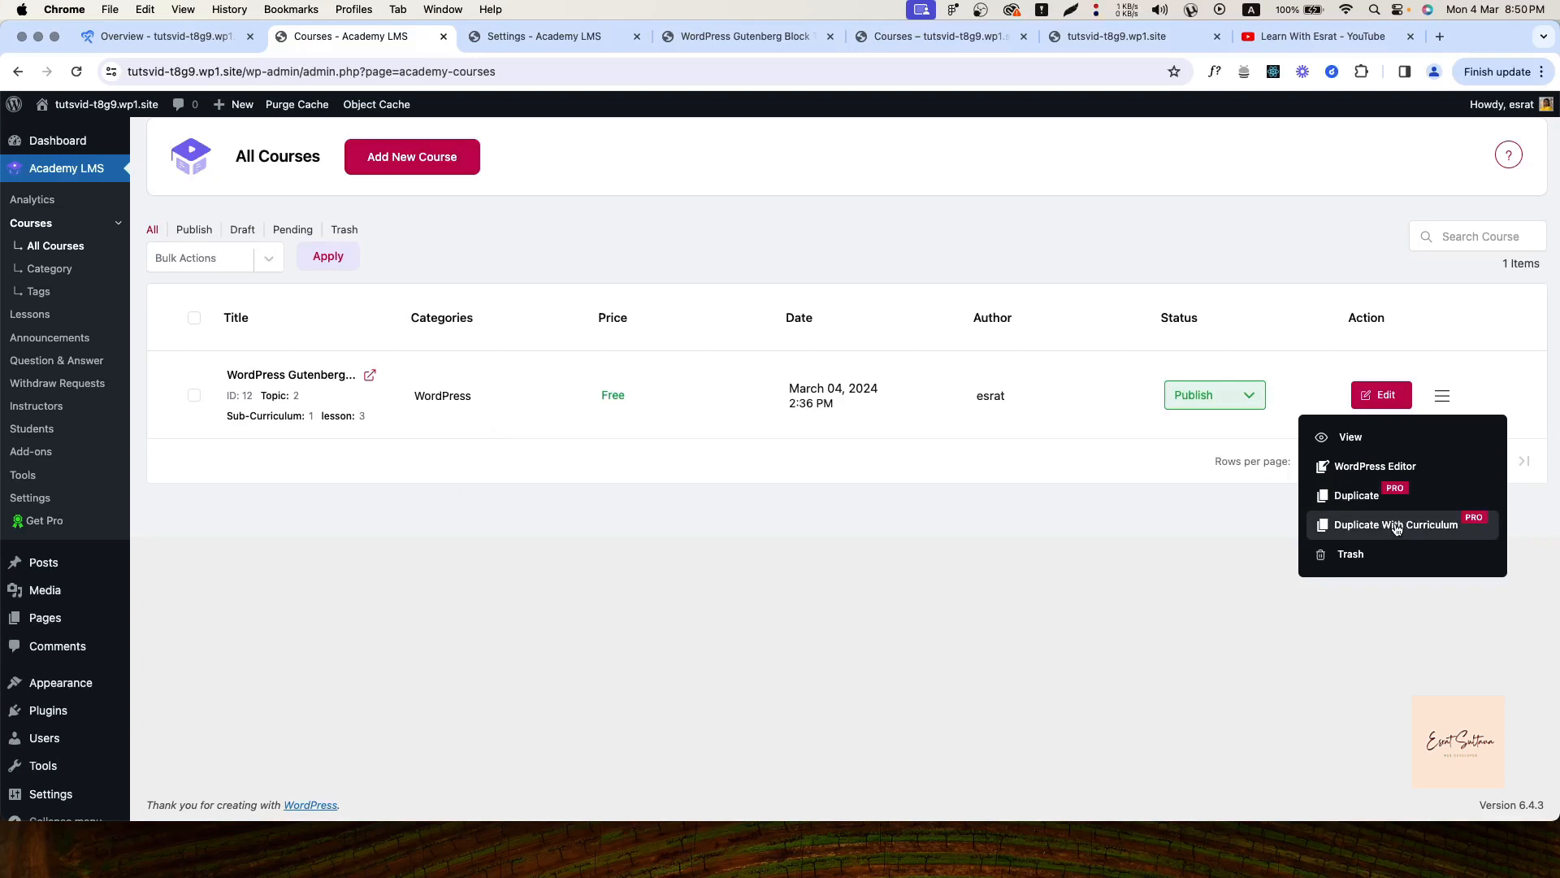
Open the course in the WordPress block editor, dismiss the welcome guide, select the heading, then go back
click(1358, 470)
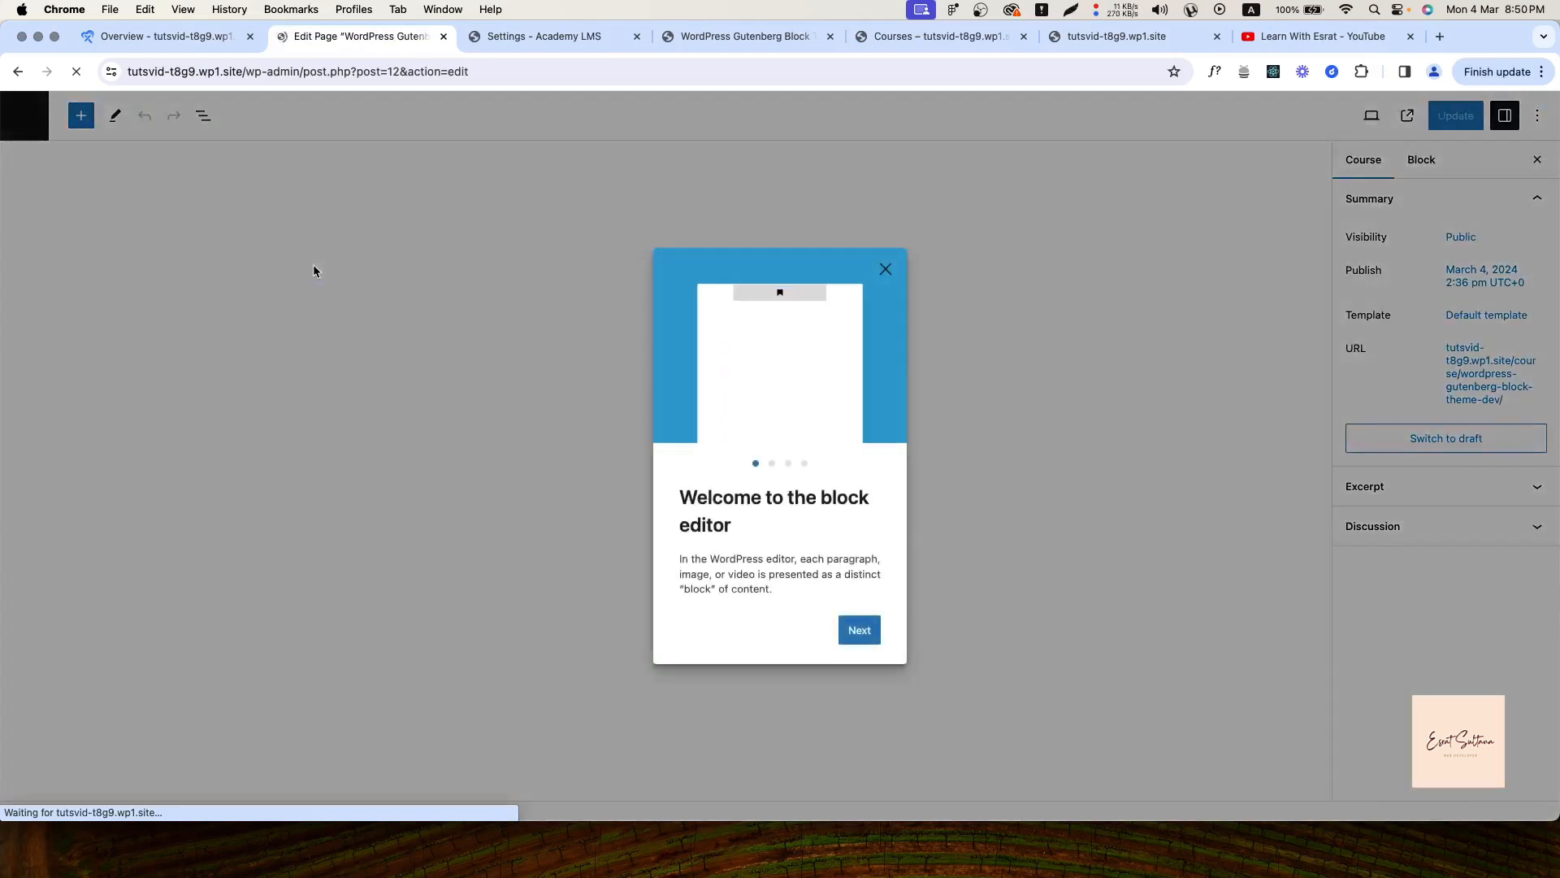
click(886, 269)
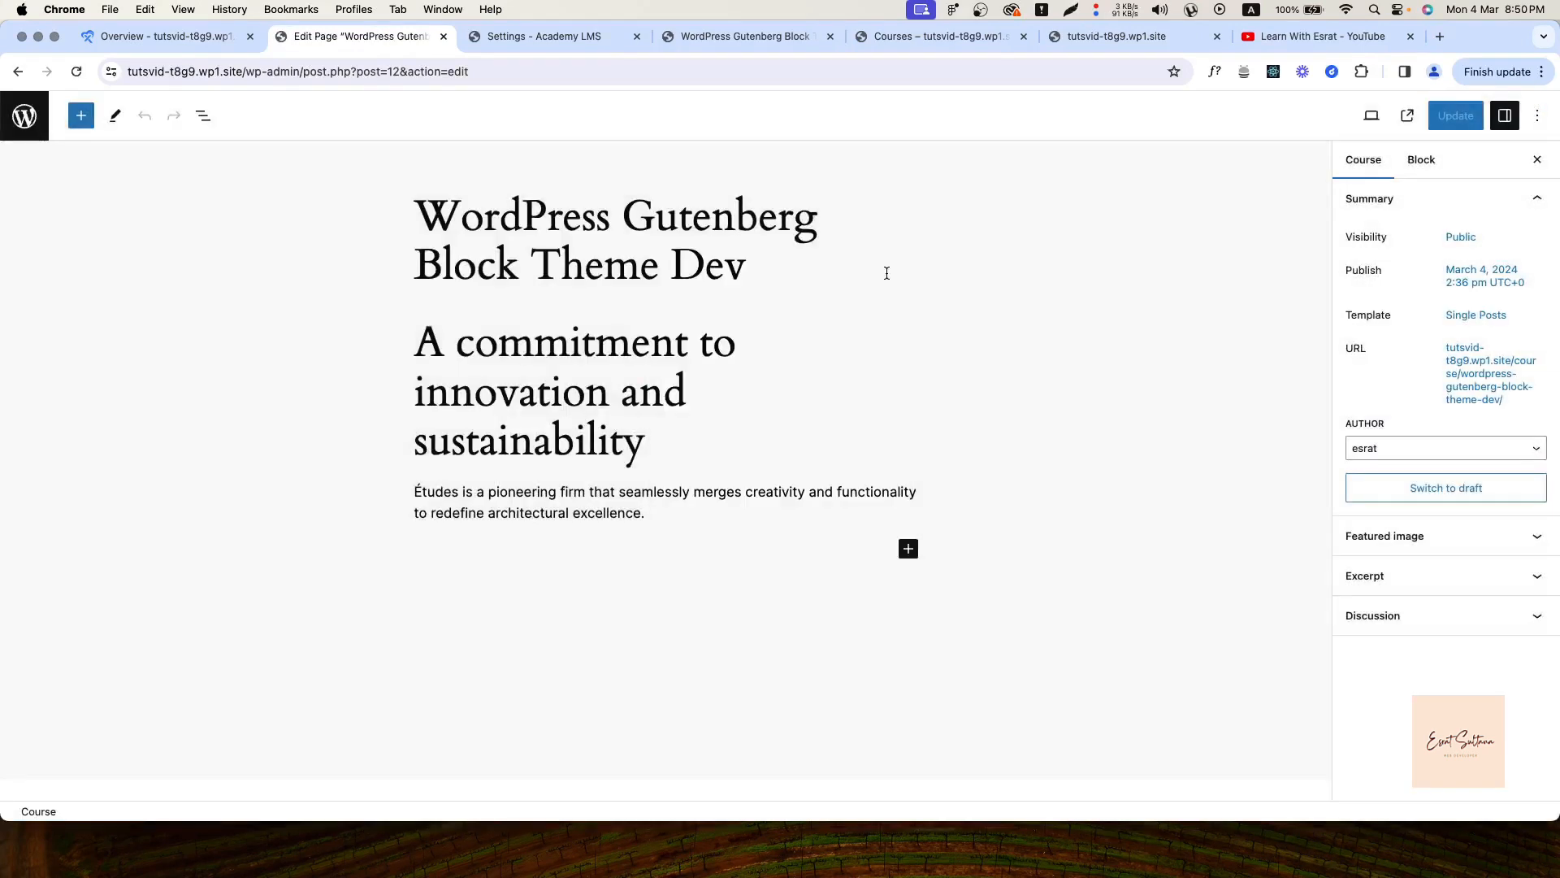
click(535, 489)
click(624, 358)
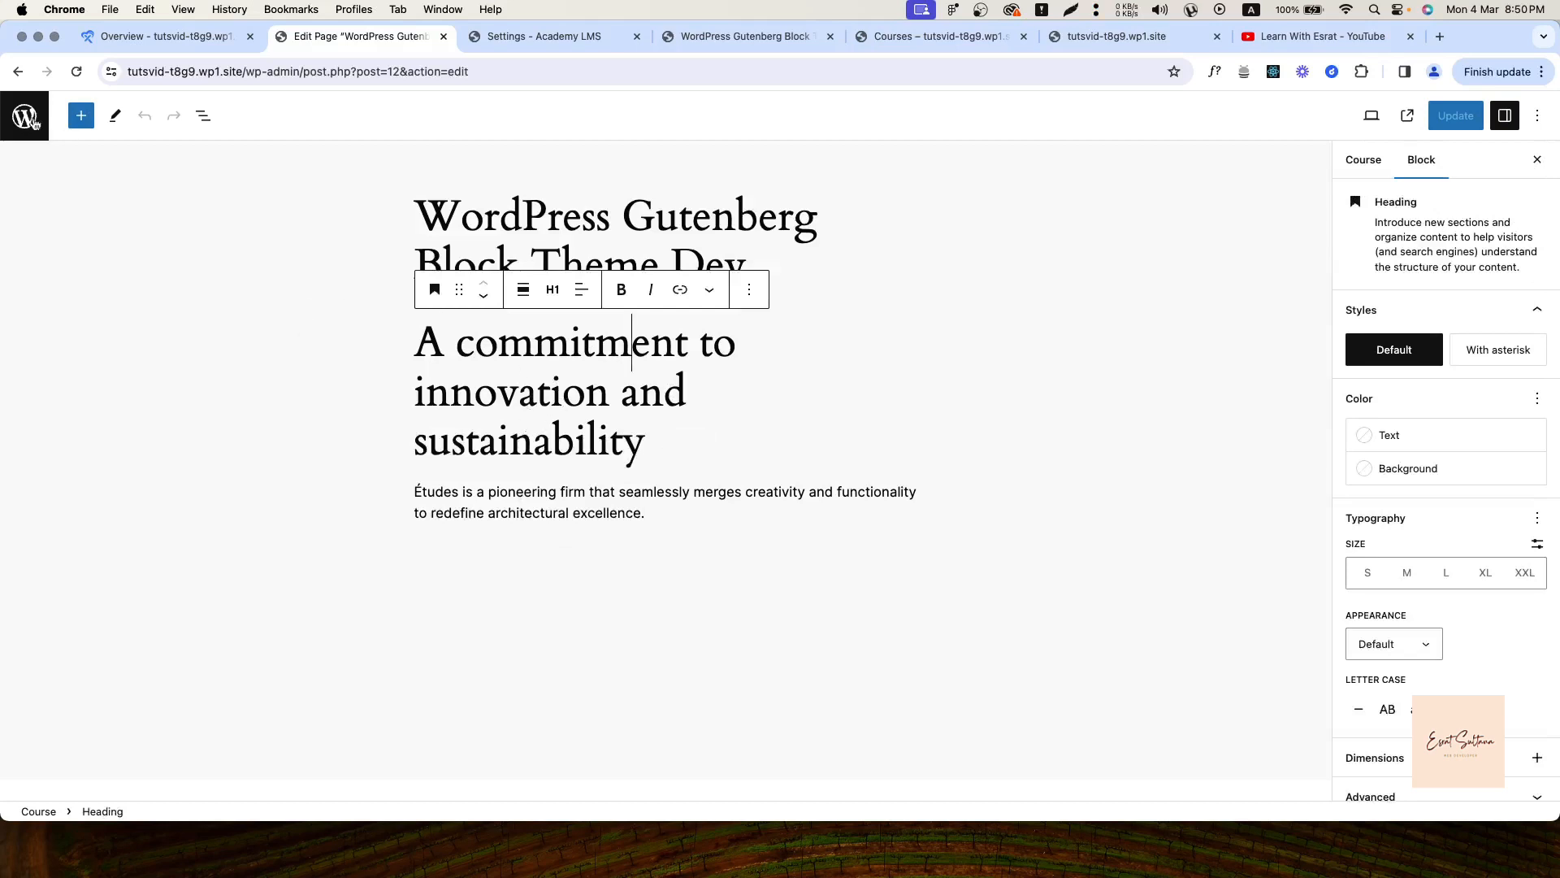
click(14, 77)
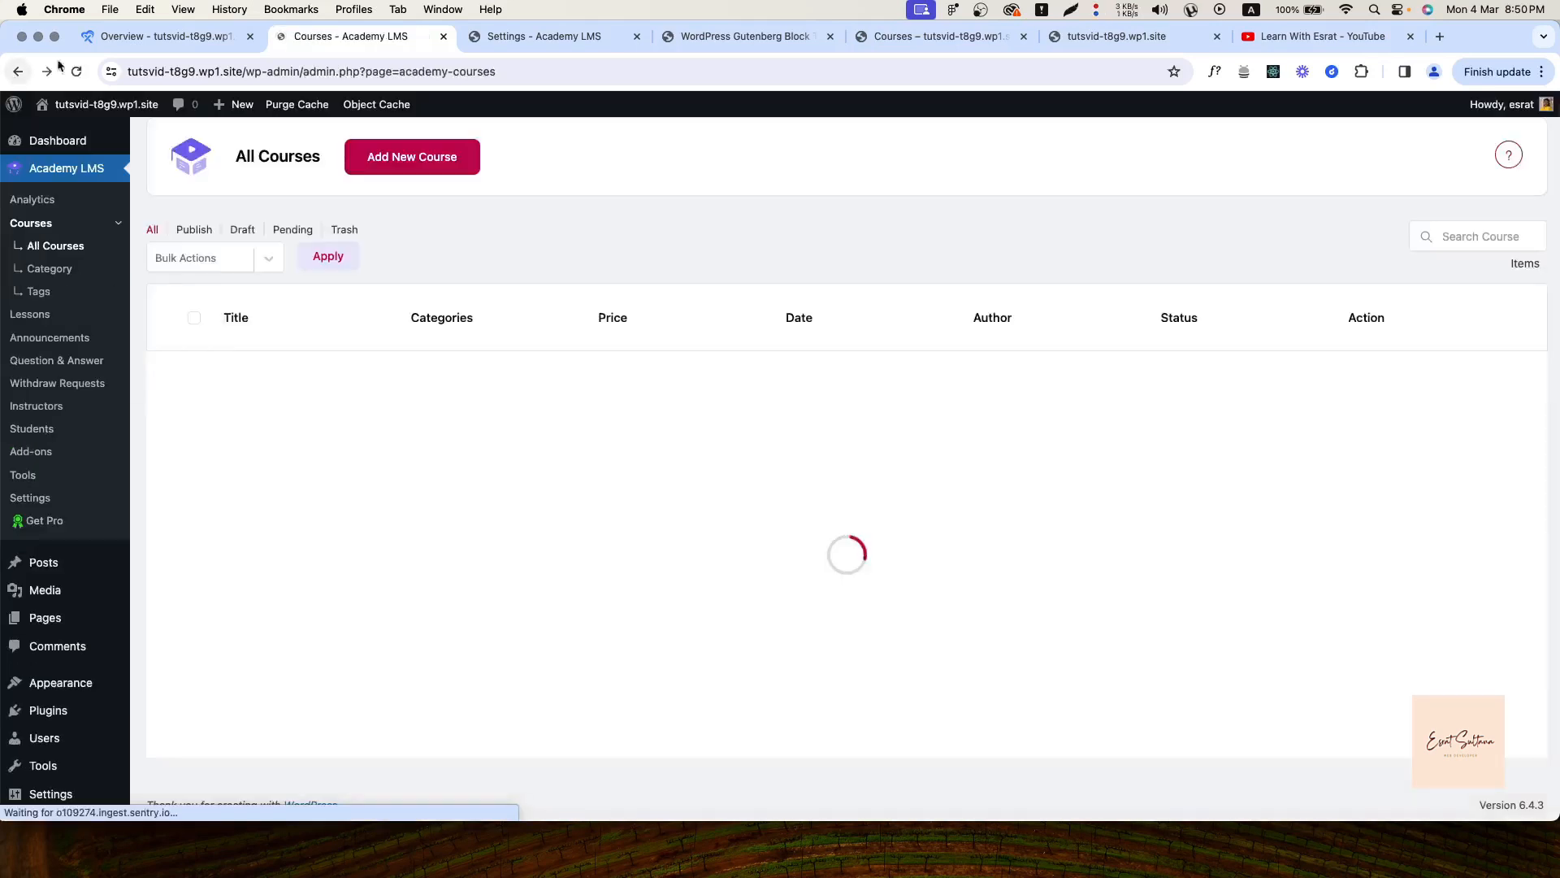
Check the row's action menu and the Add New Course page, then open Course Category
click(1445, 397)
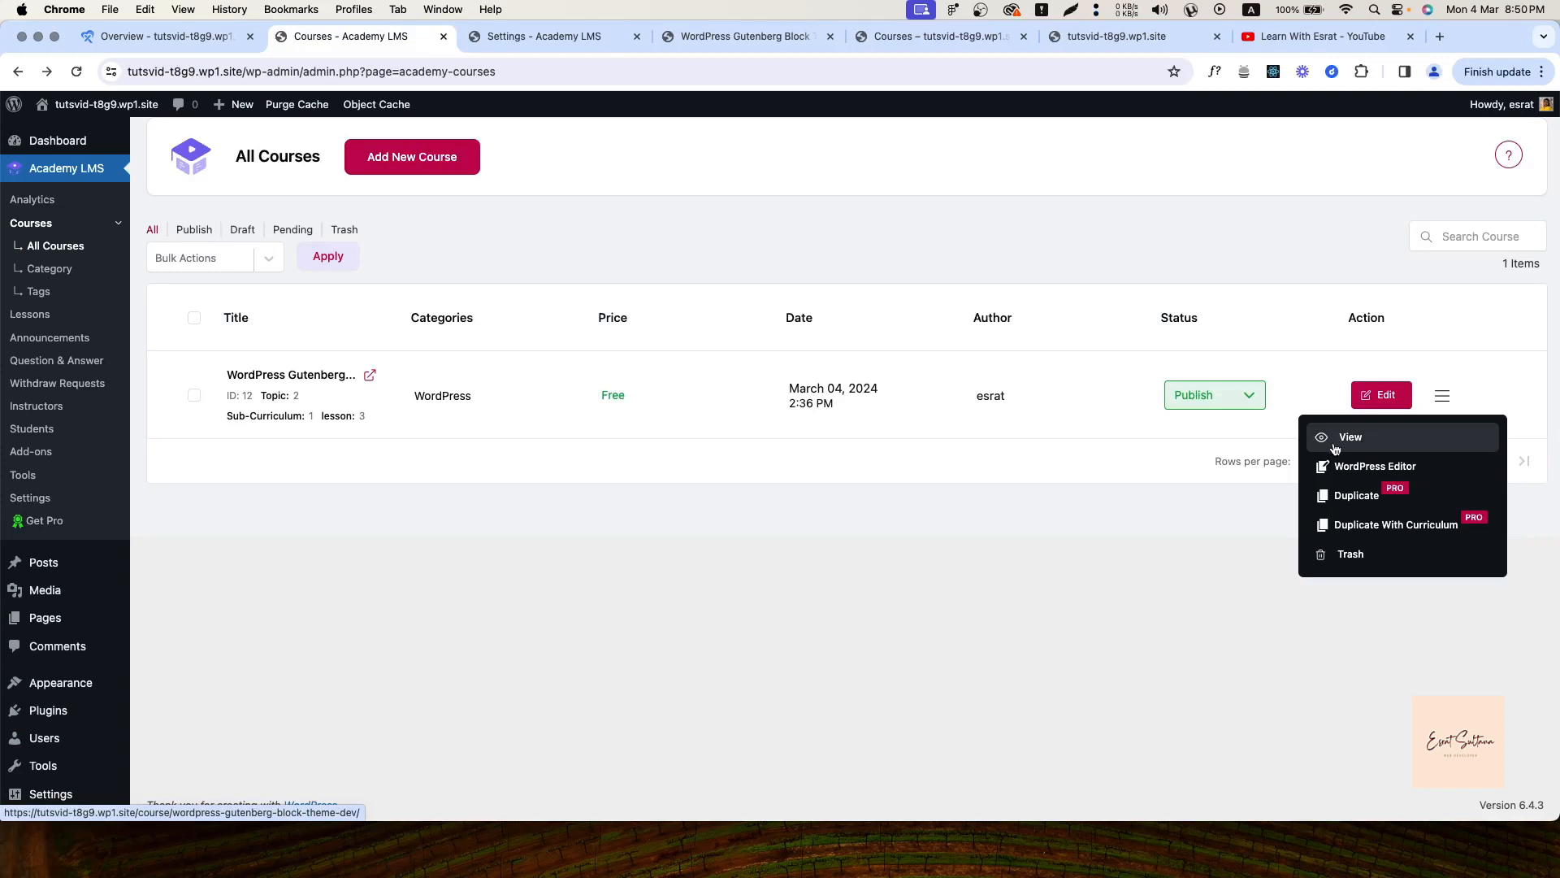
click(910, 572)
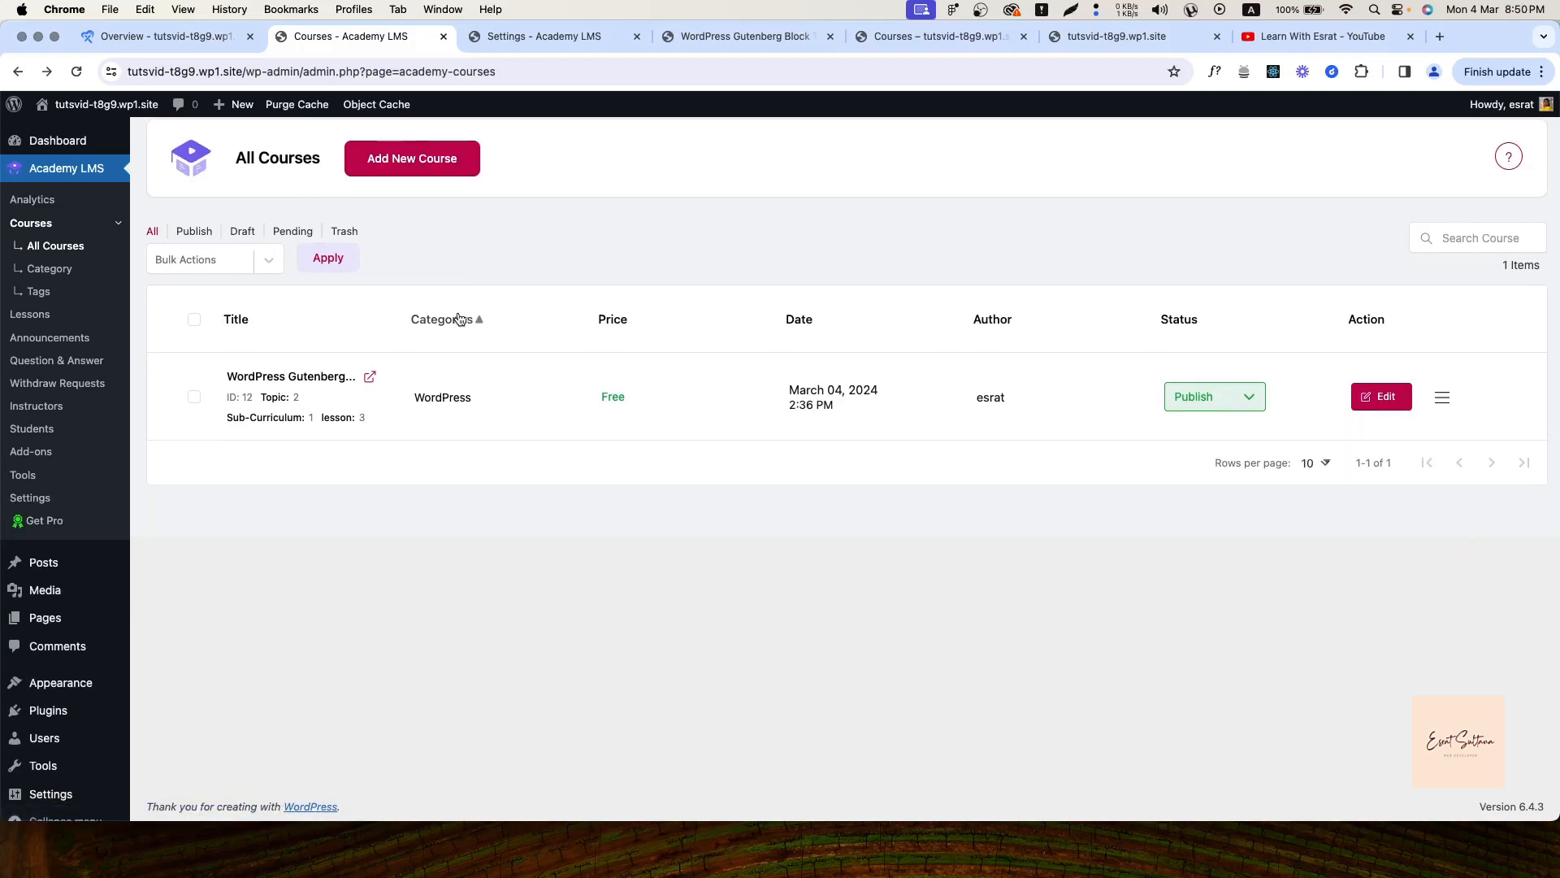
click(410, 157)
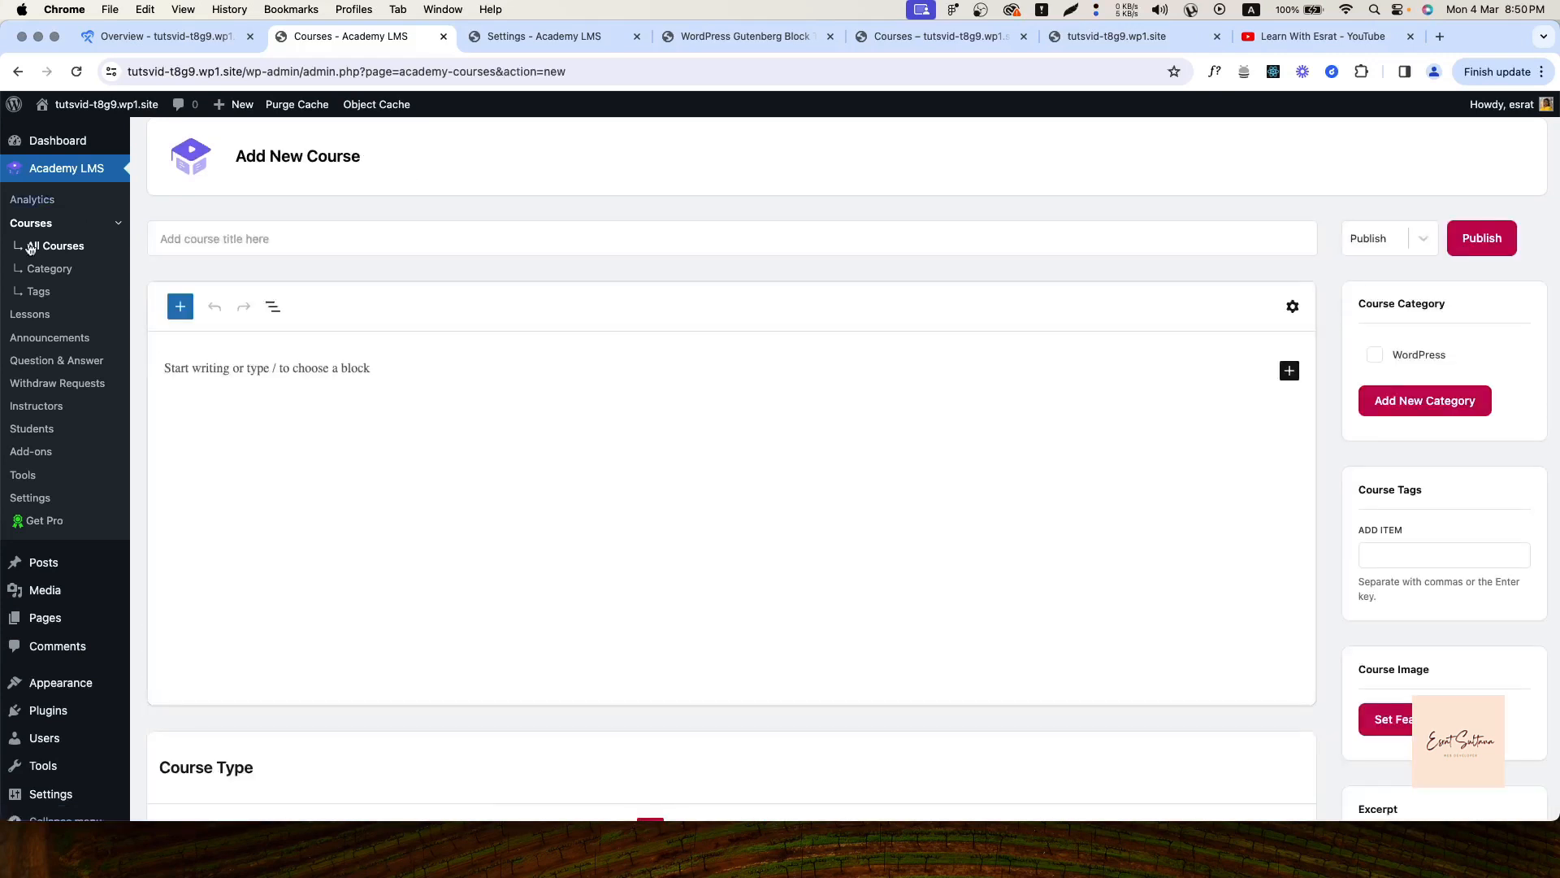
click(61, 245)
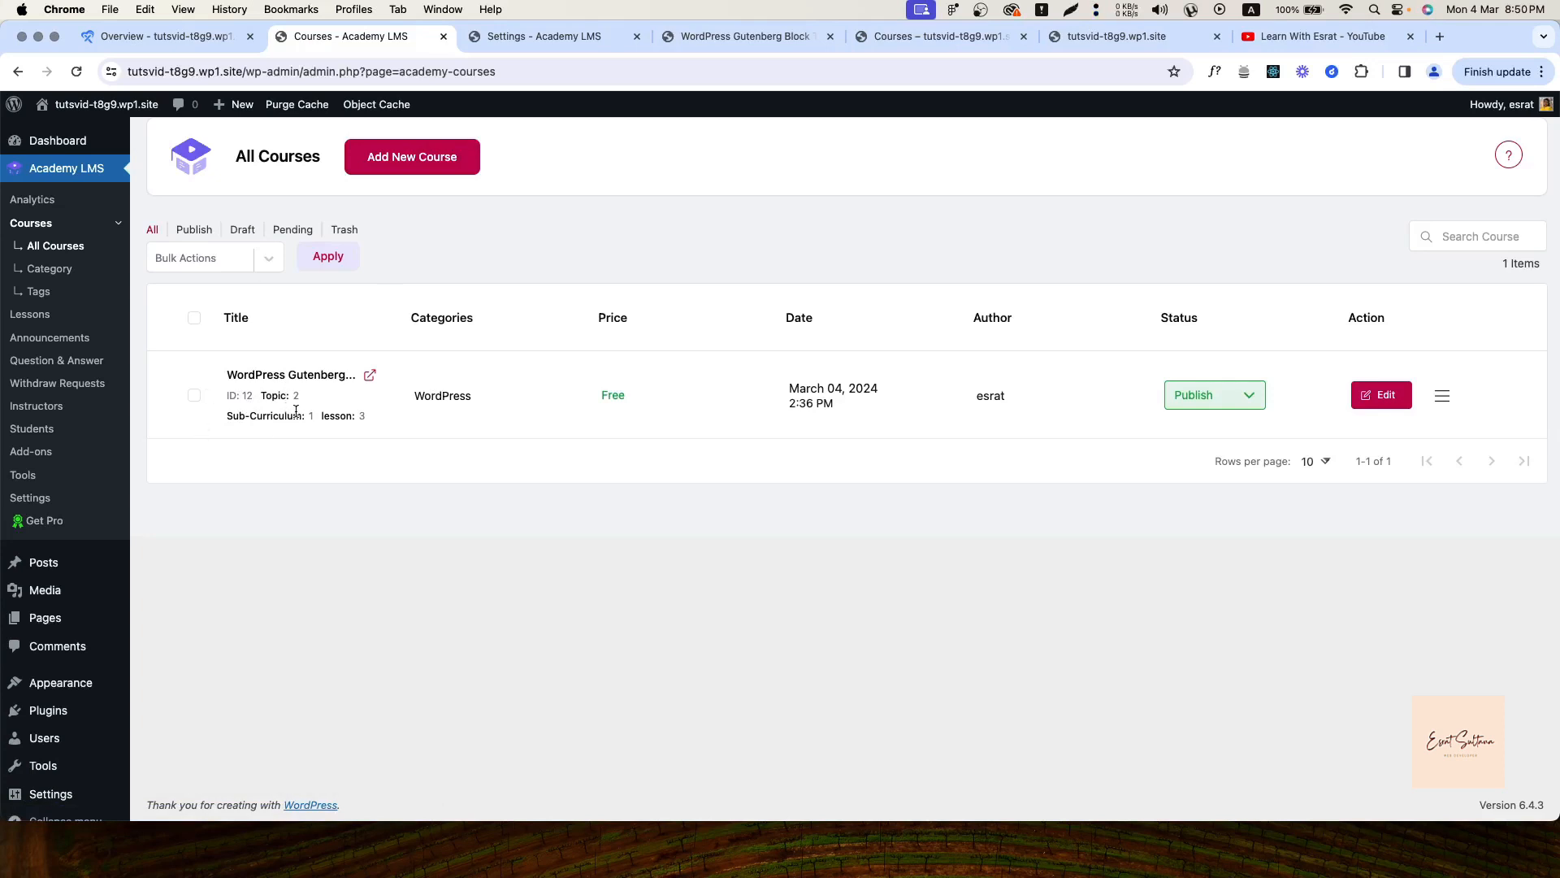
click(45, 271)
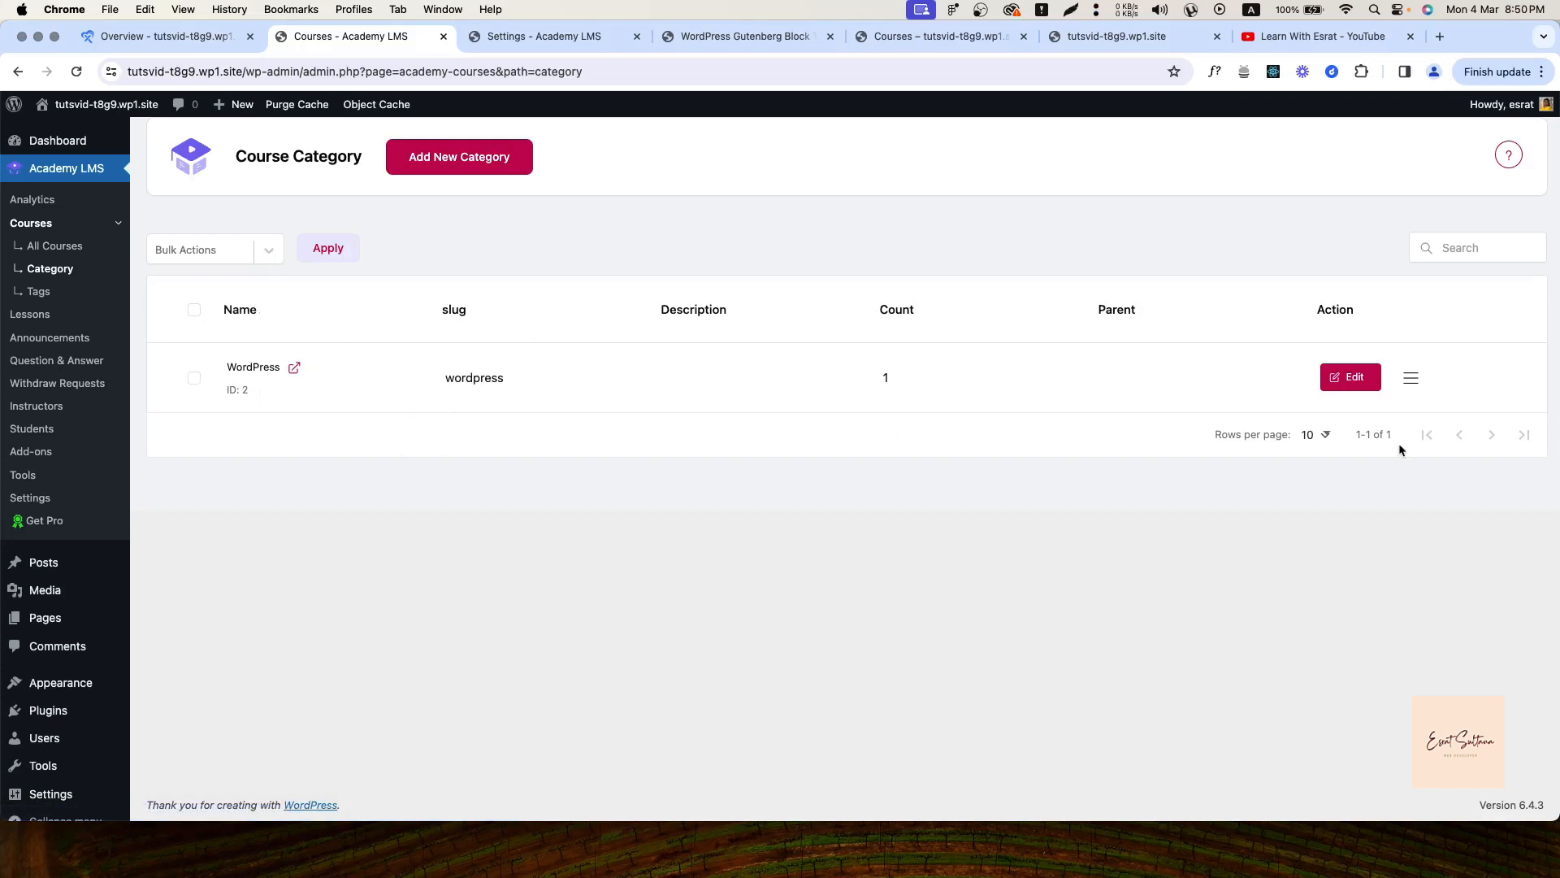
Open the WordPress category editor and cancel it, then view Course Tags and the lessons list
click(1350, 382)
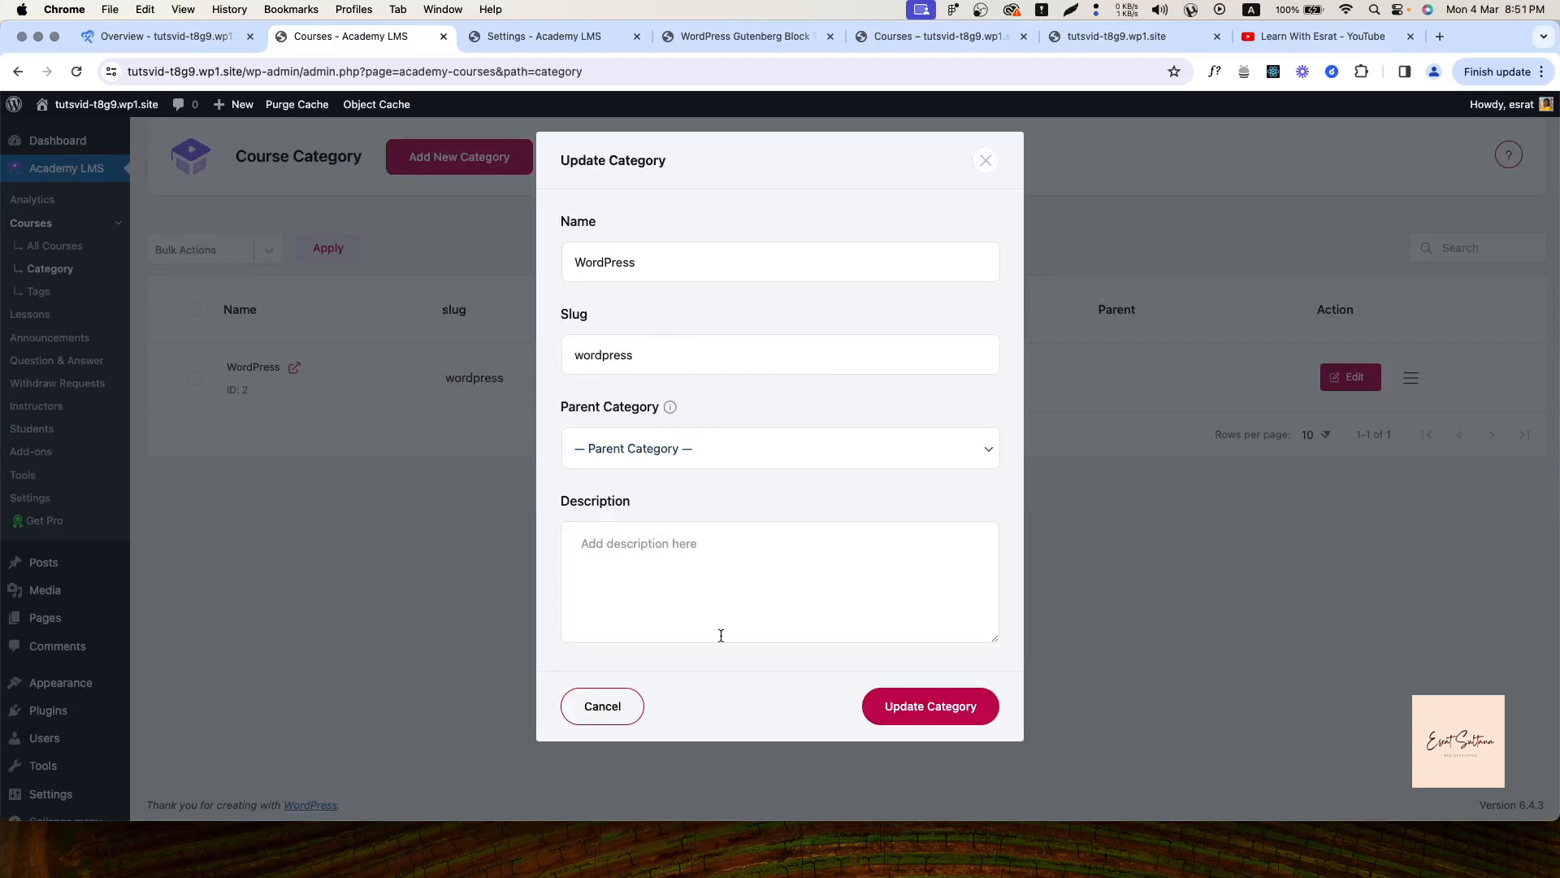
click(604, 705)
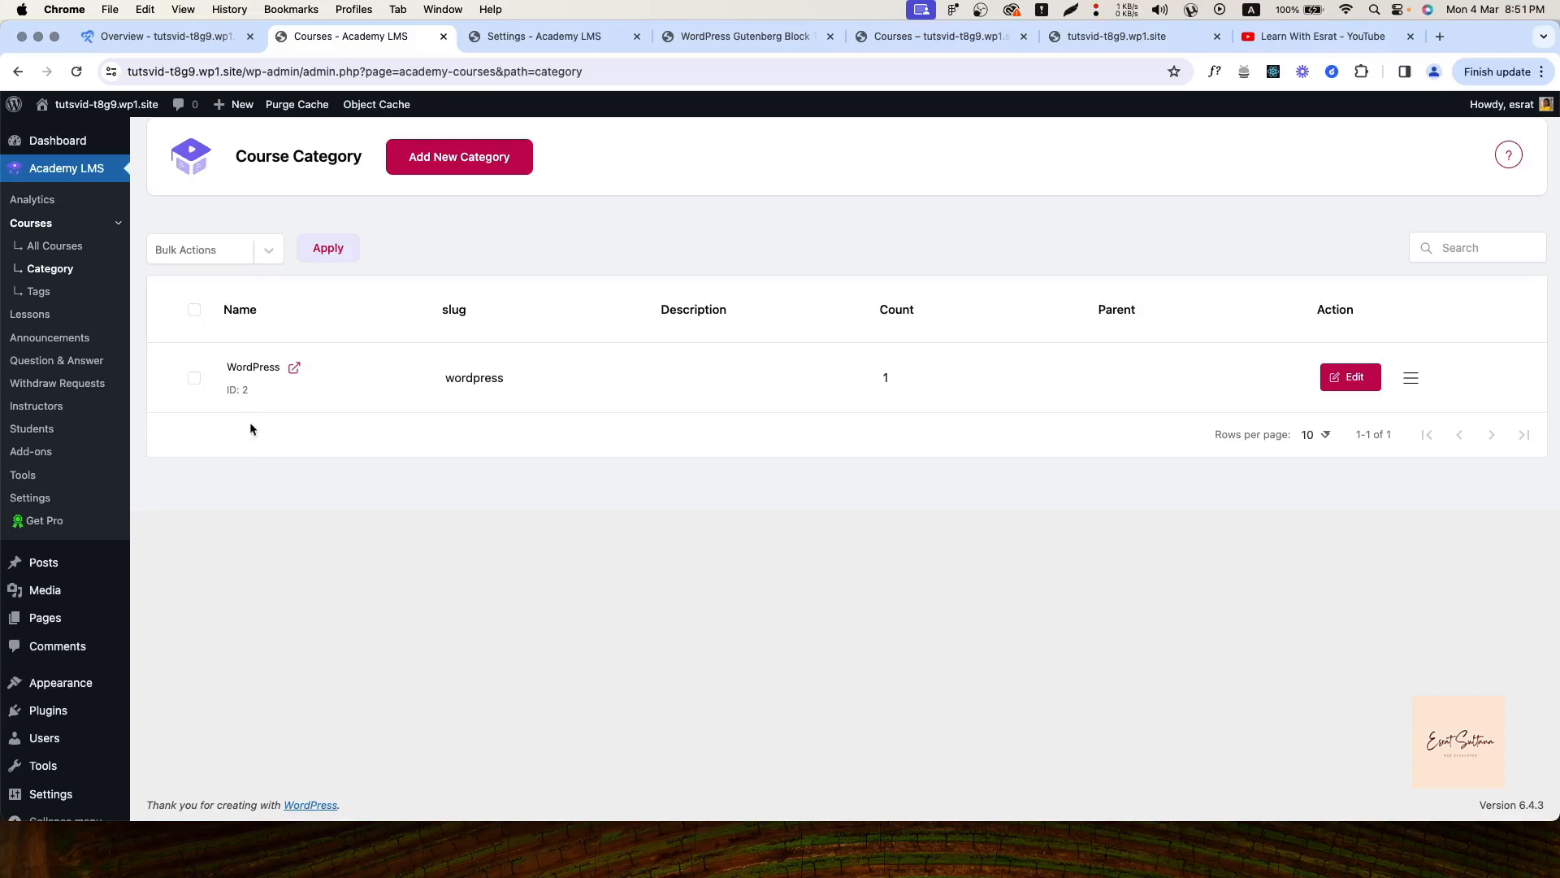
click(38, 291)
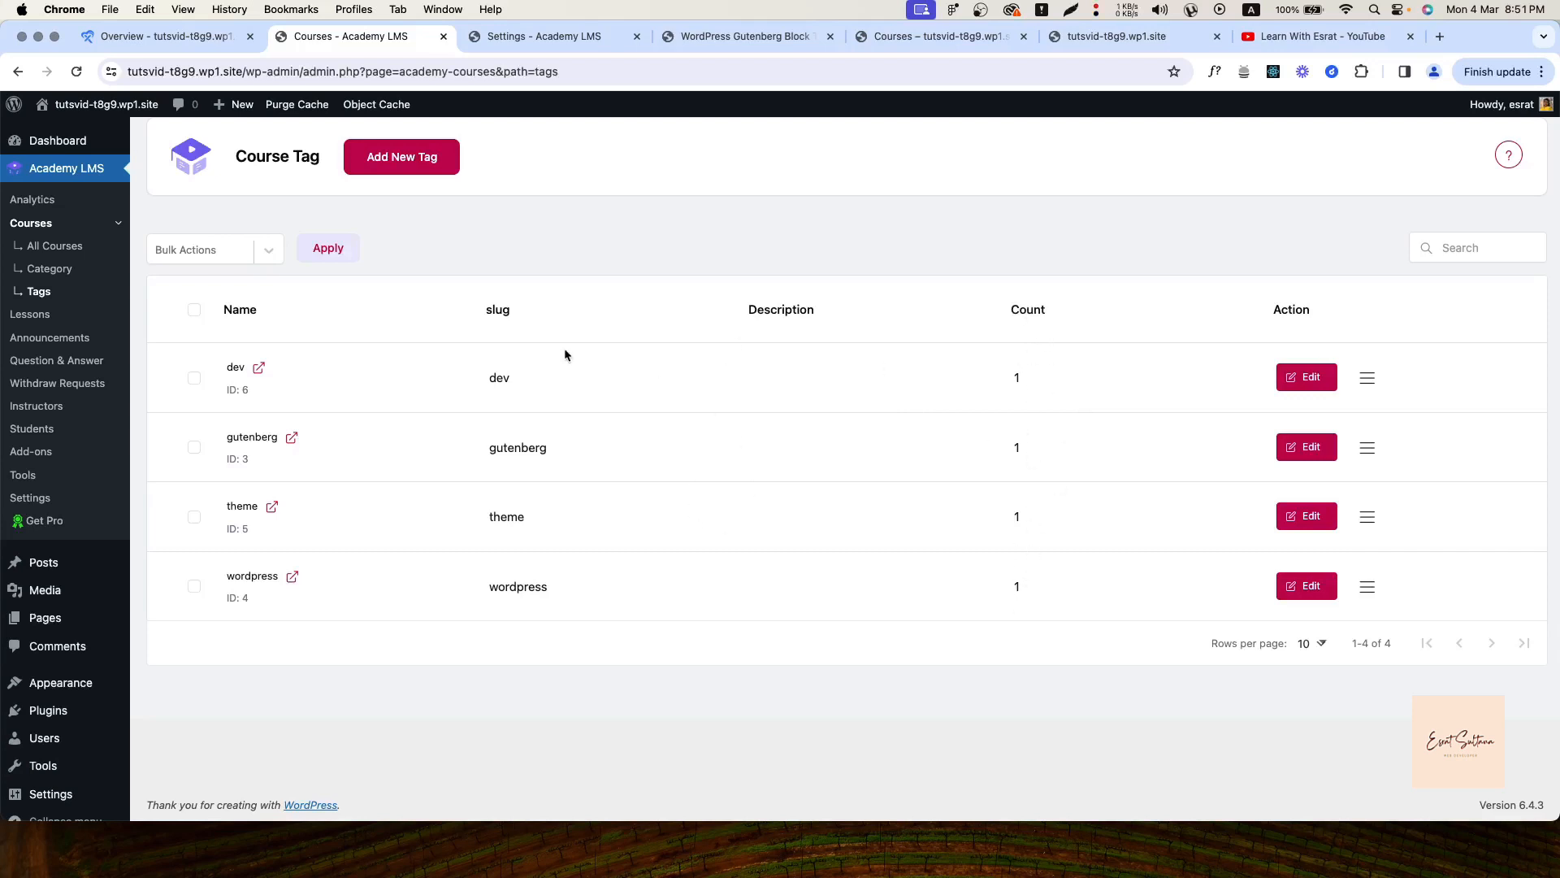
click(31, 315)
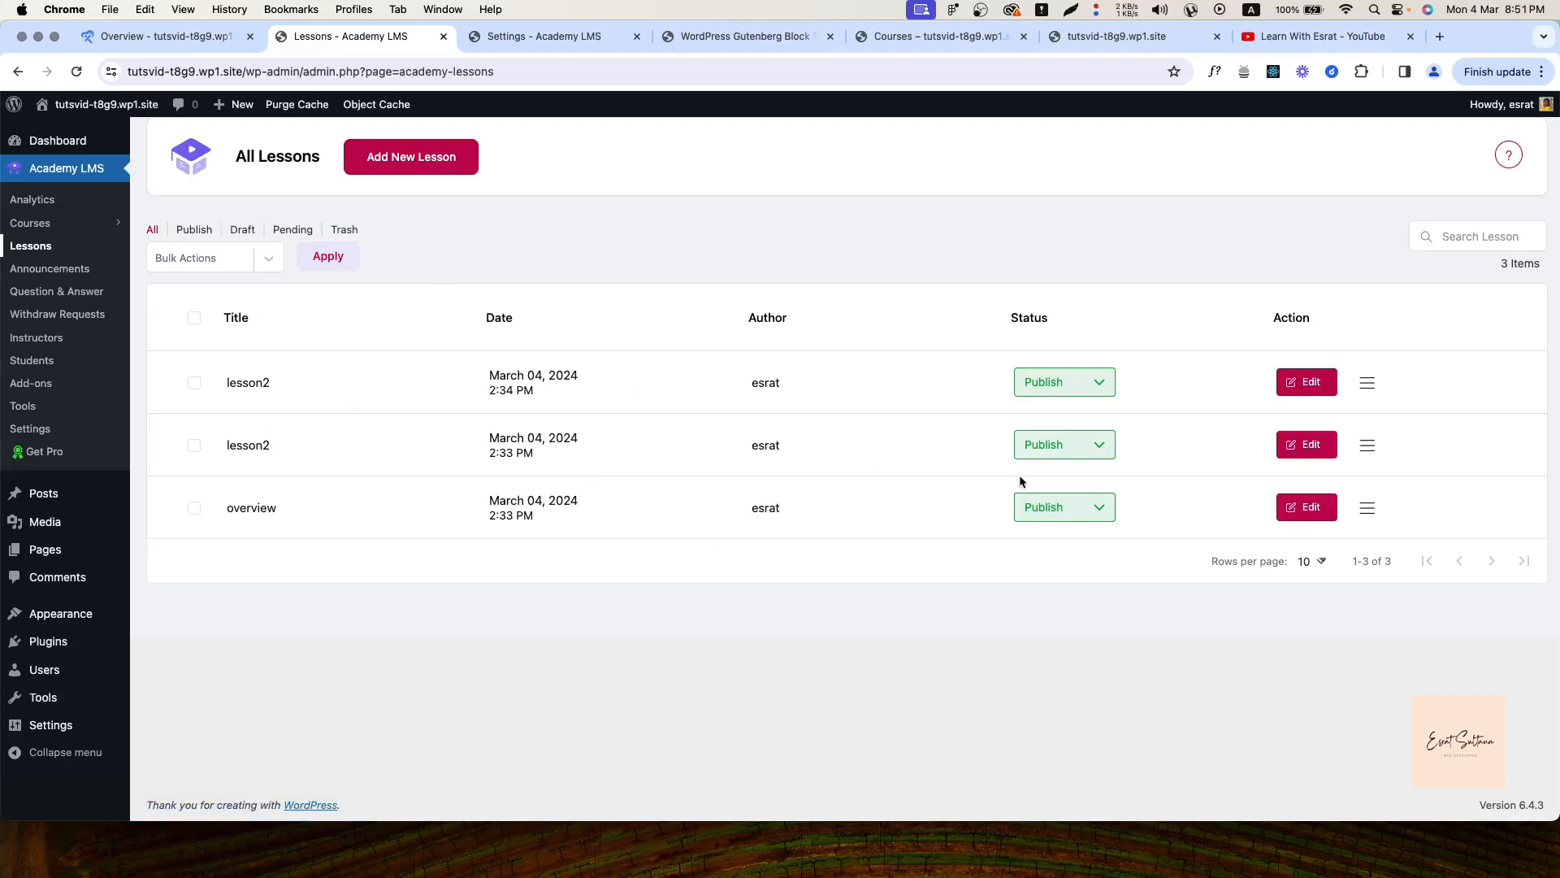
click(1330, 391)
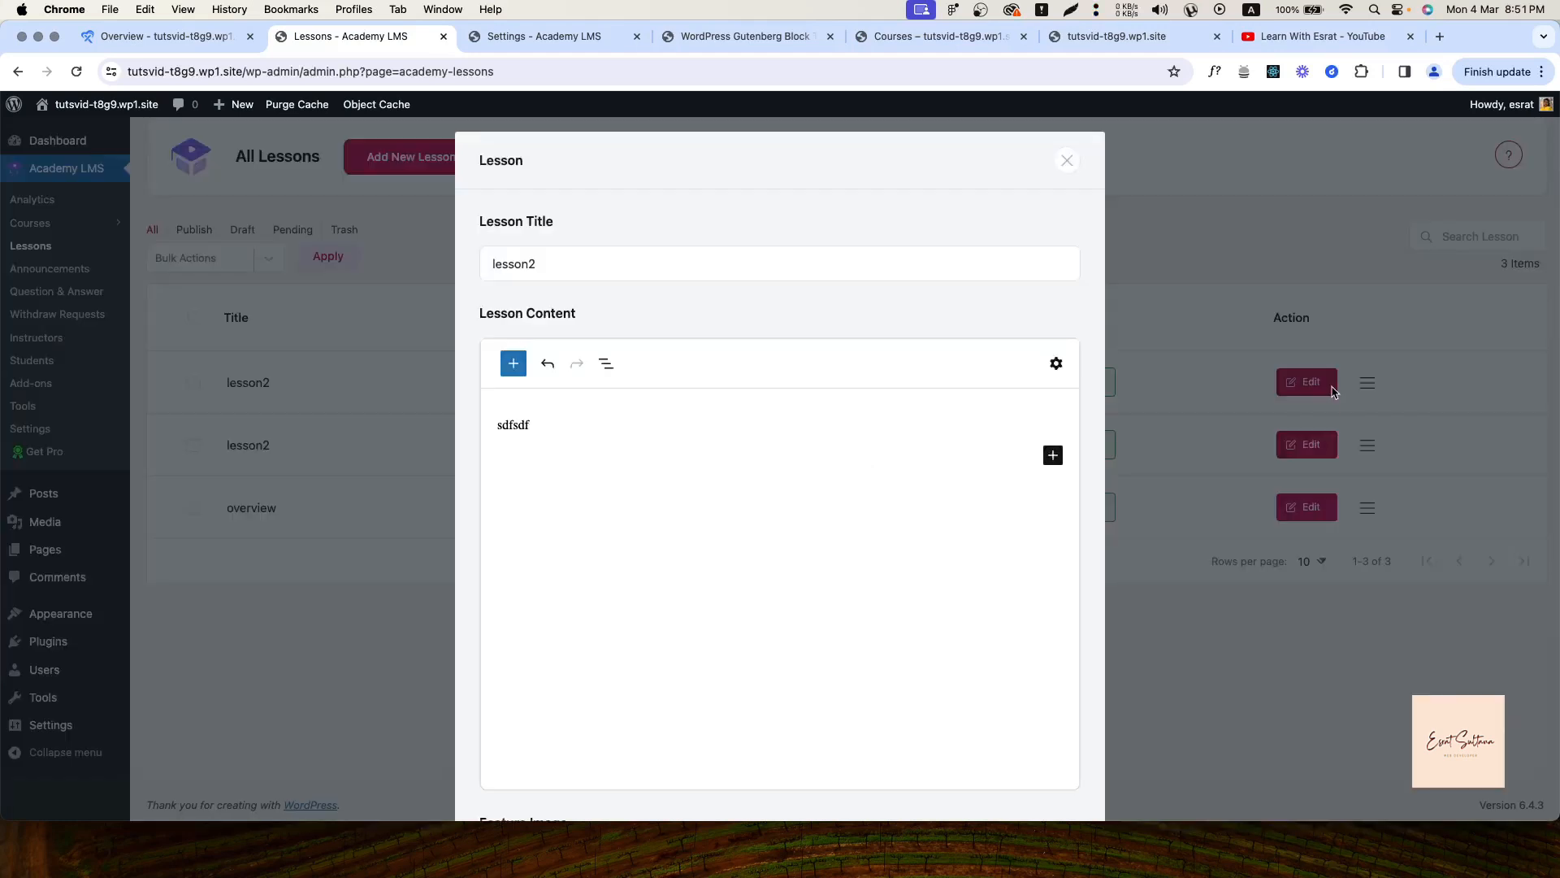
scroll(765, 567, down, 10)
scroll(766, 567, up, 5)
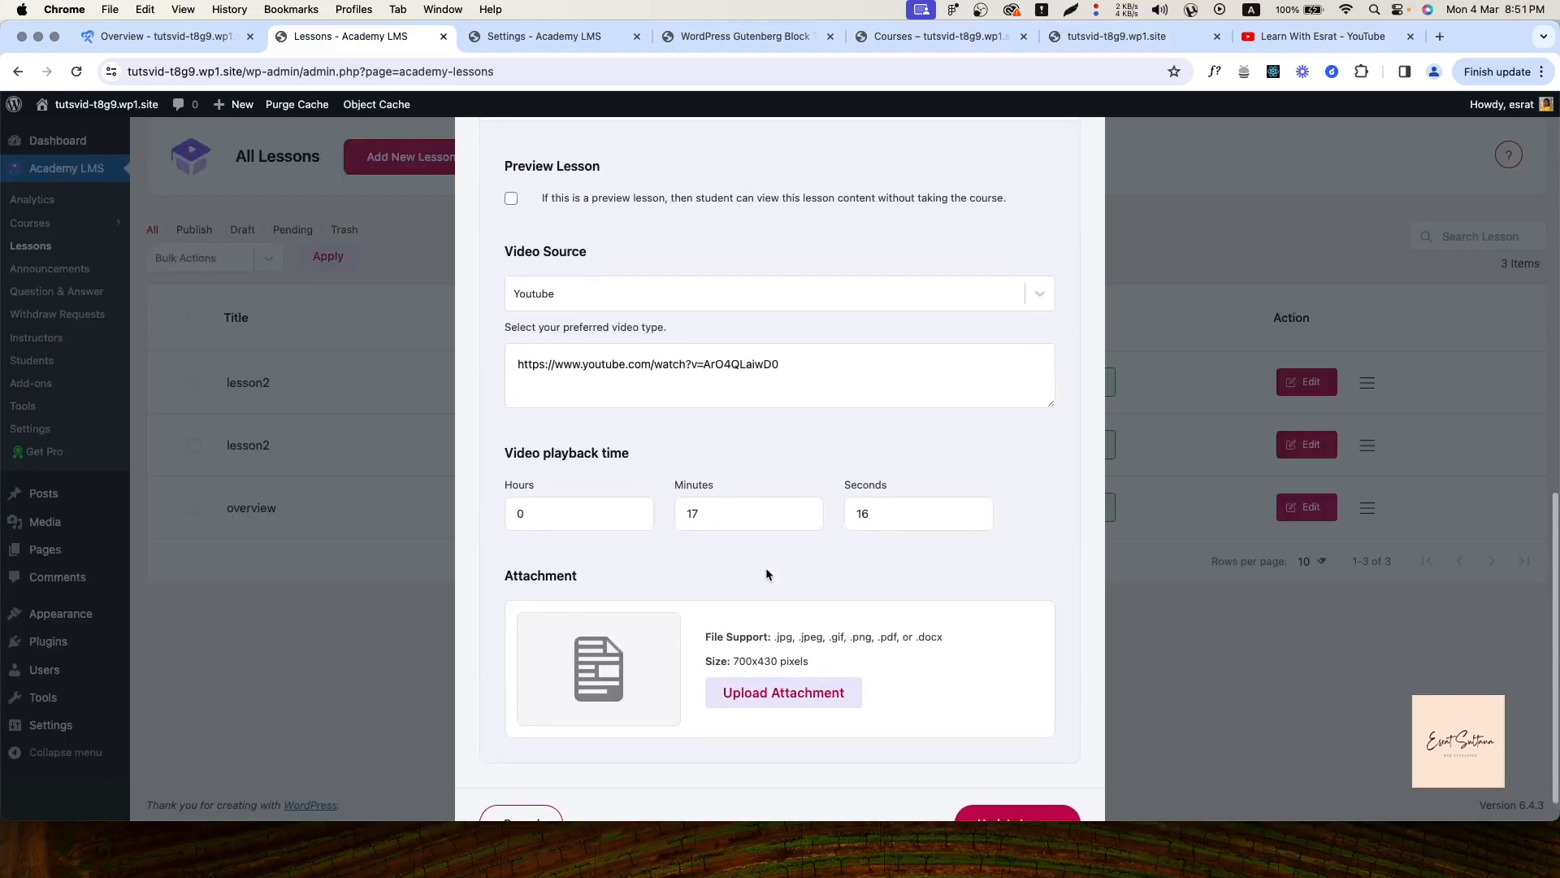
scroll(765, 574, up, 12)
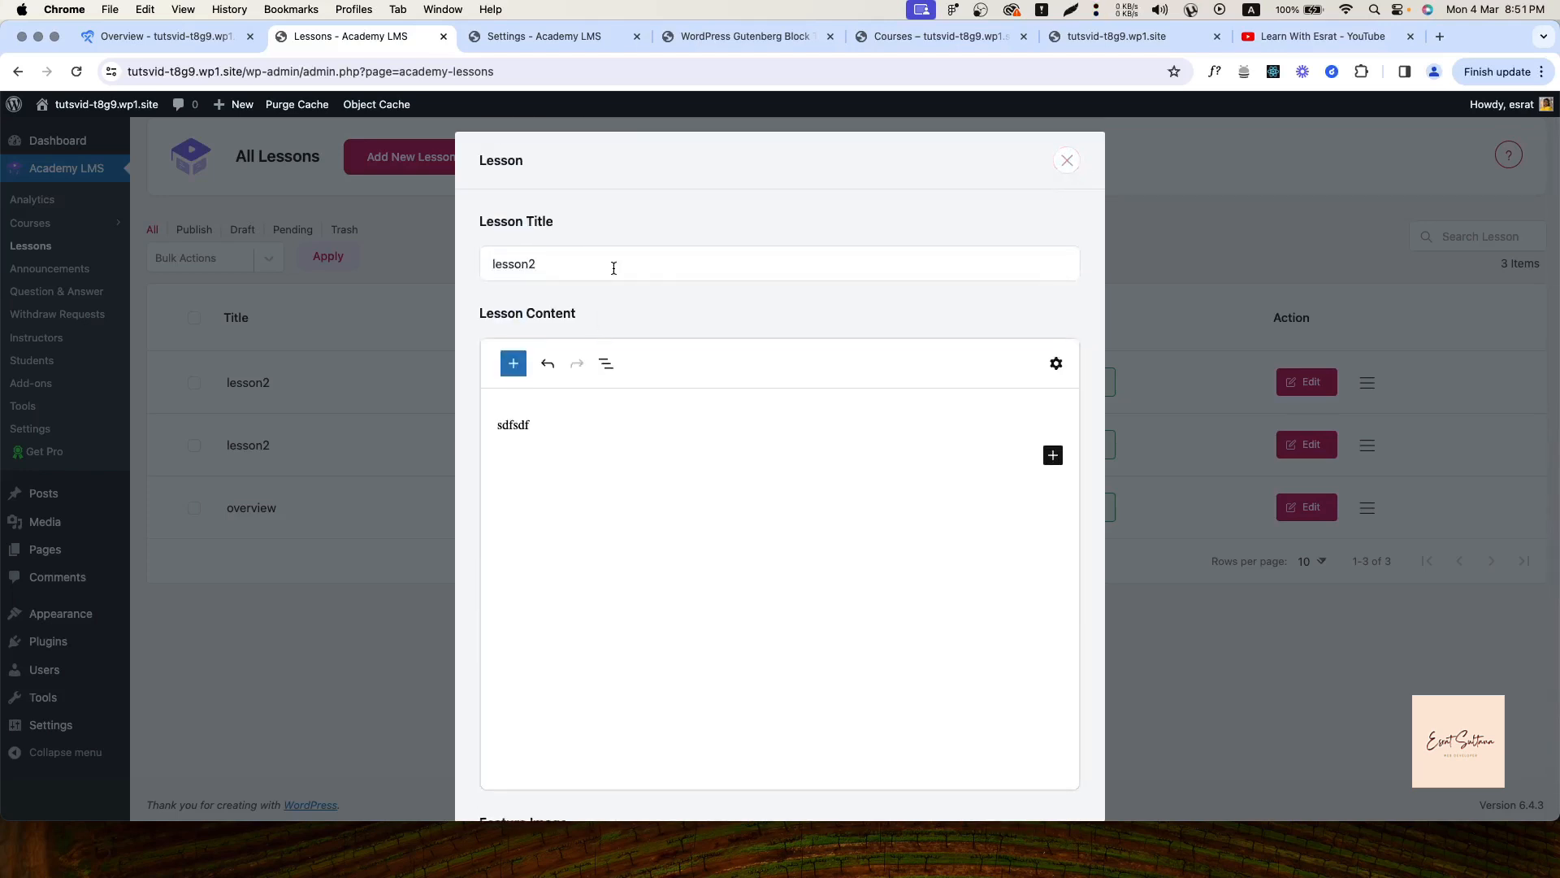
click(1064, 160)
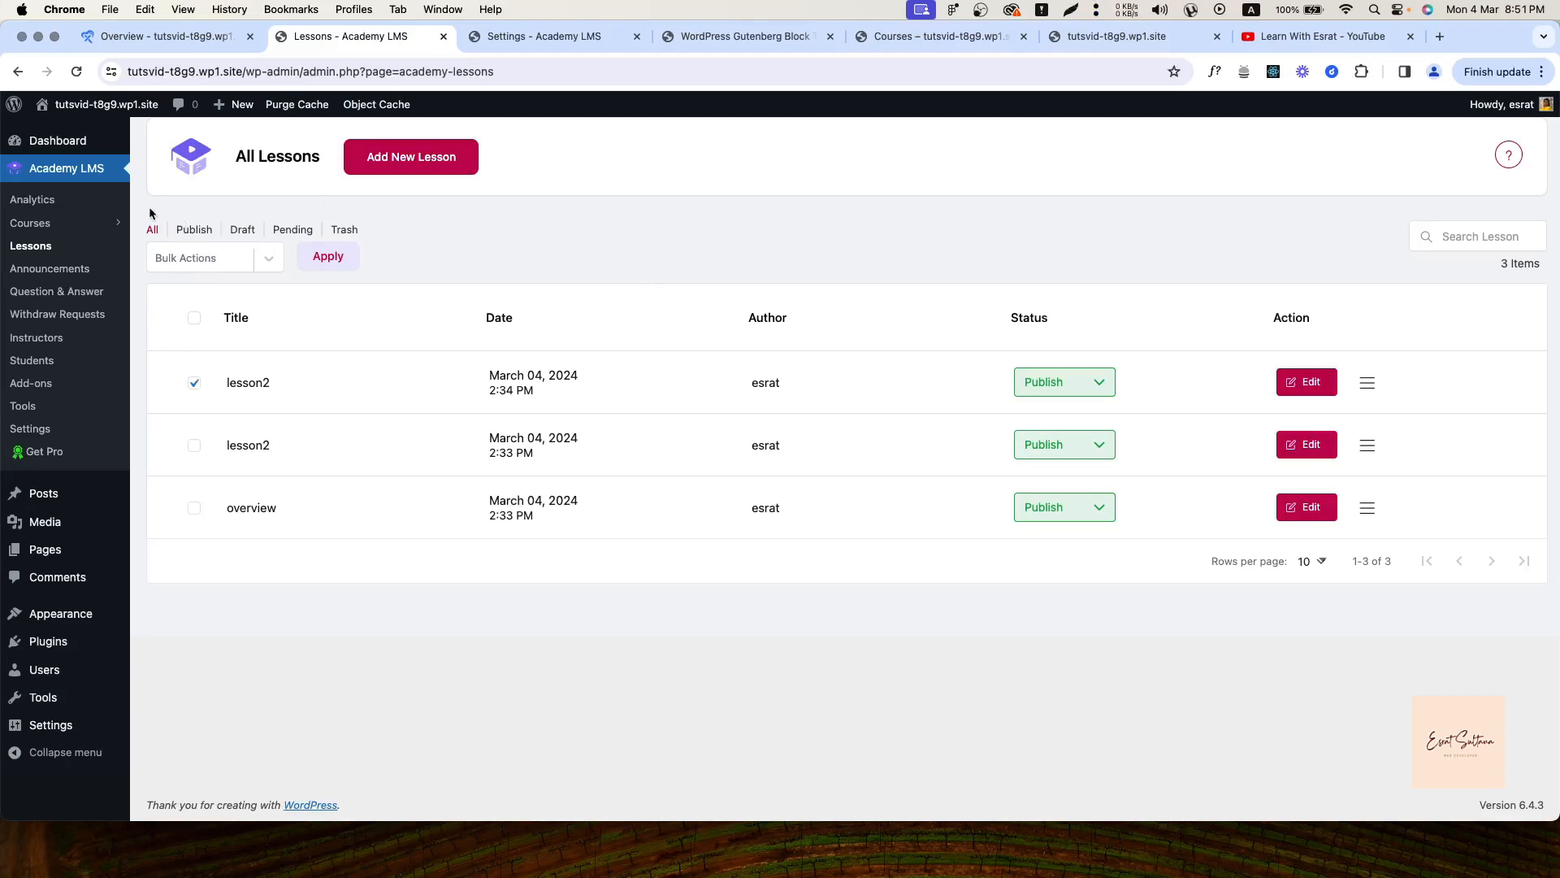
click(199, 232)
click(255, 234)
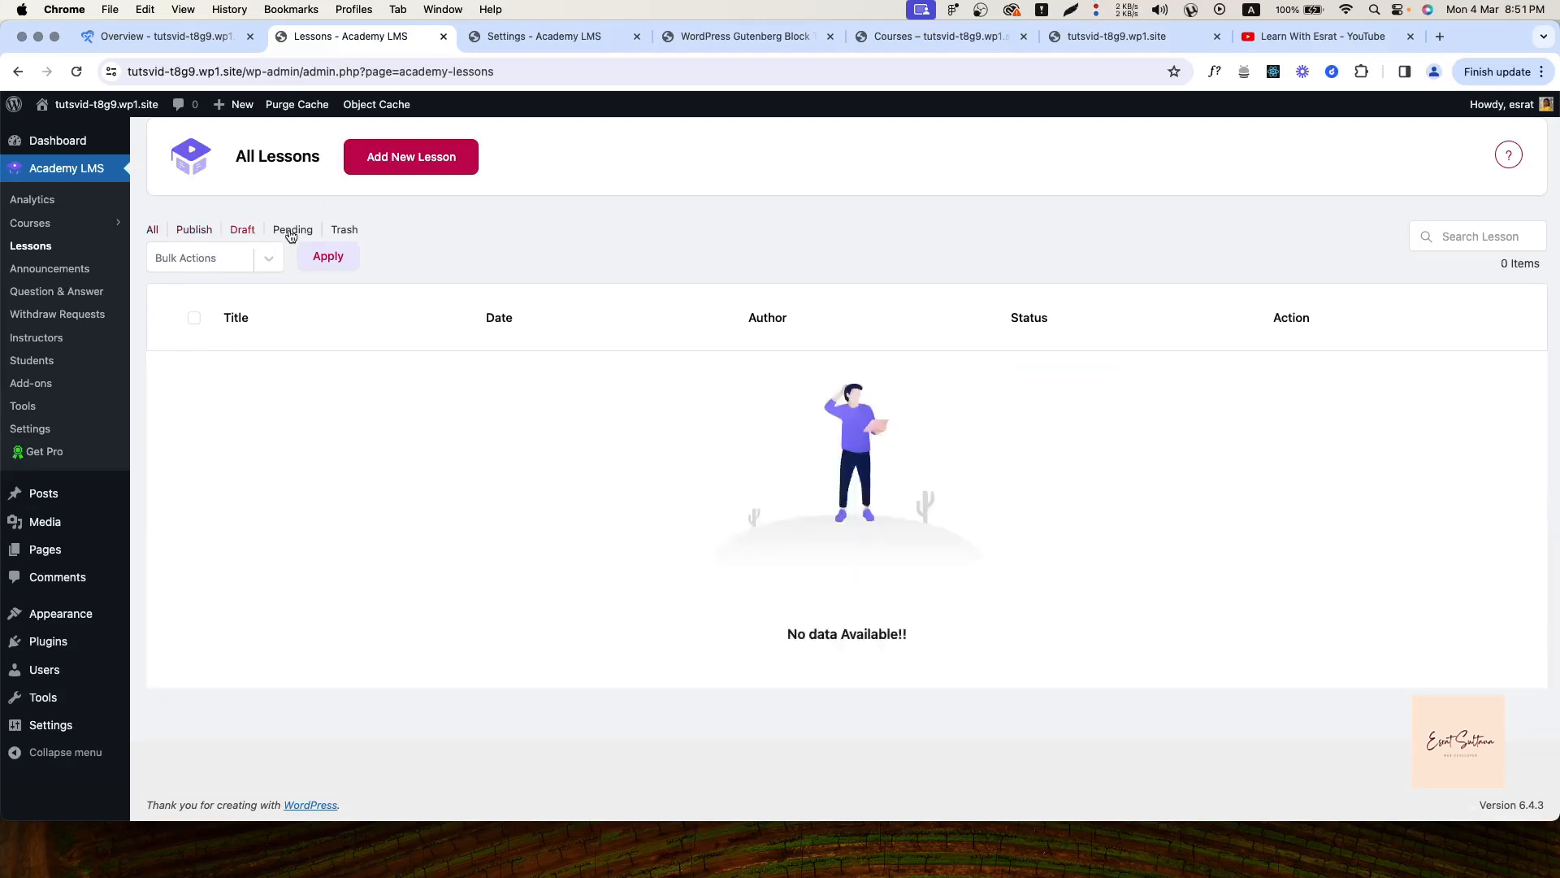
click(293, 234)
click(343, 234)
click(154, 231)
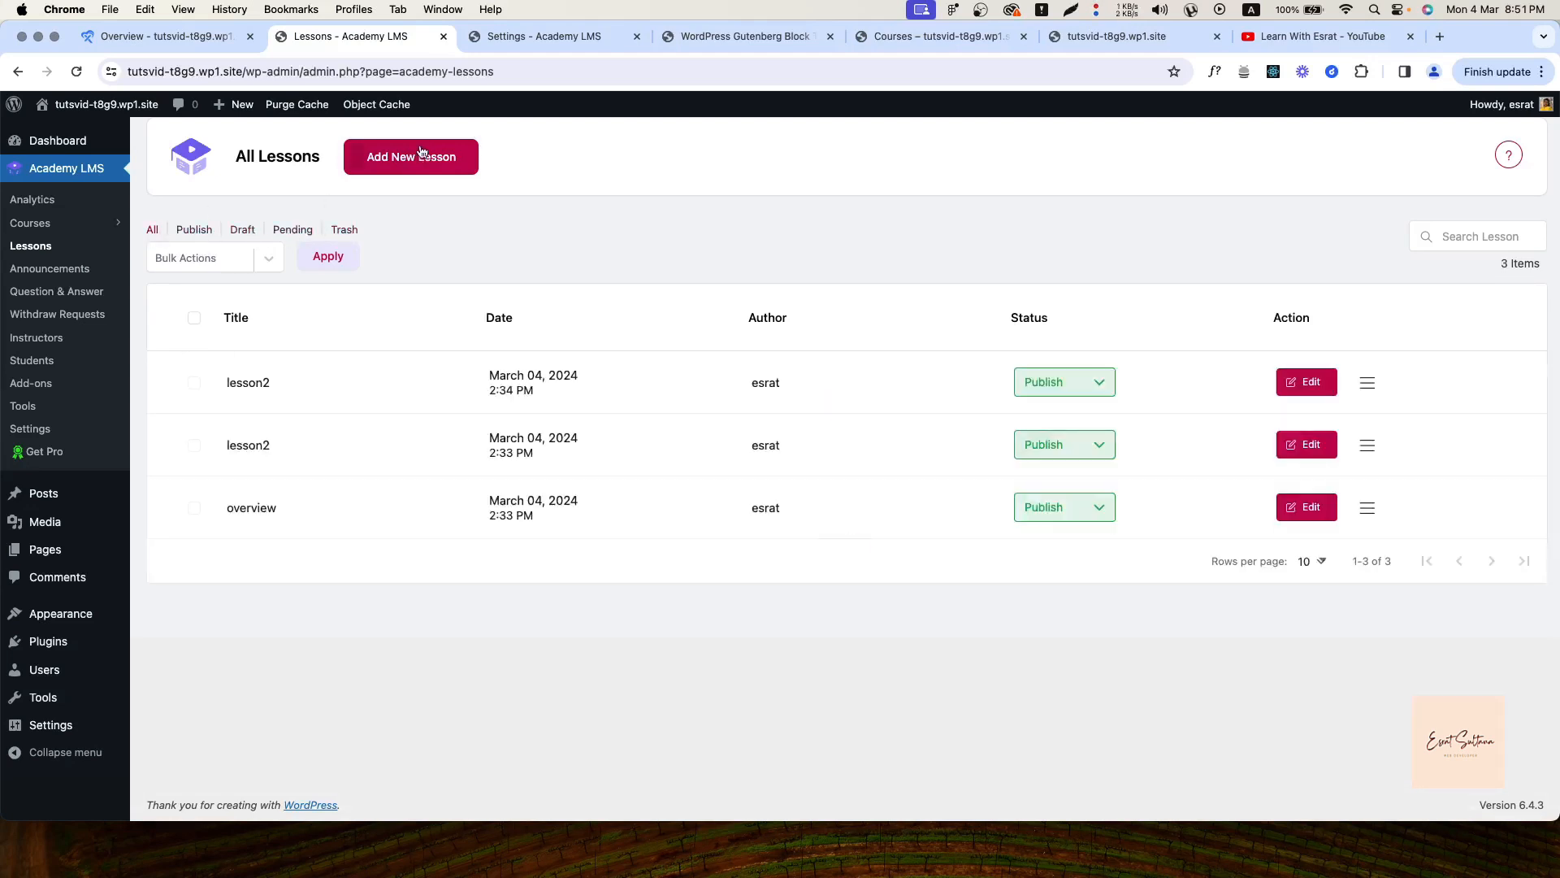
click(404, 168)
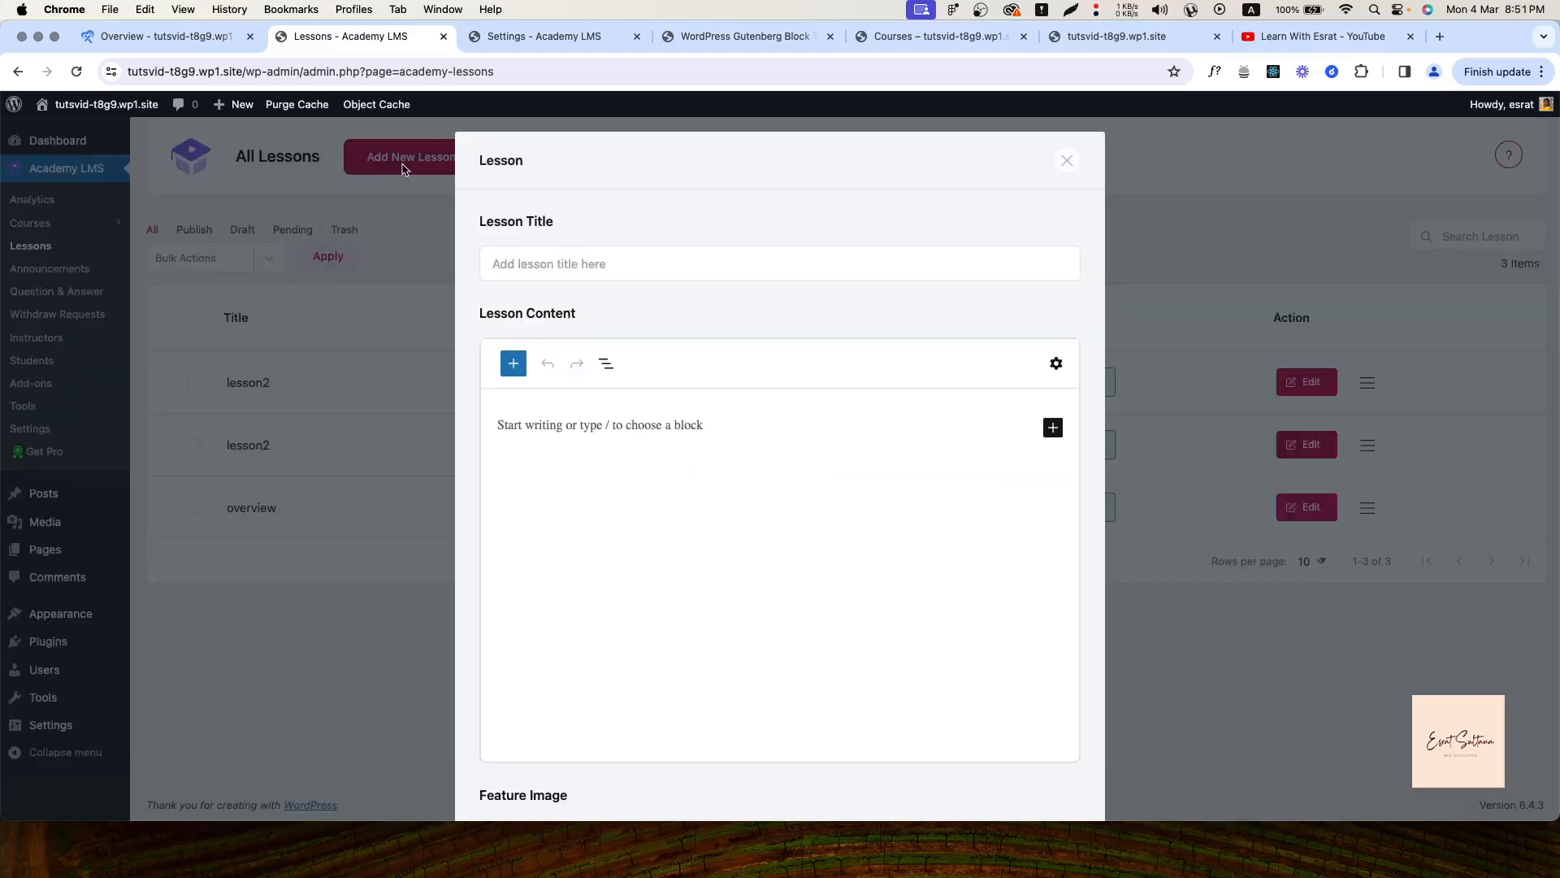
click(620, 251)
scroll(575, 349, down, 5)
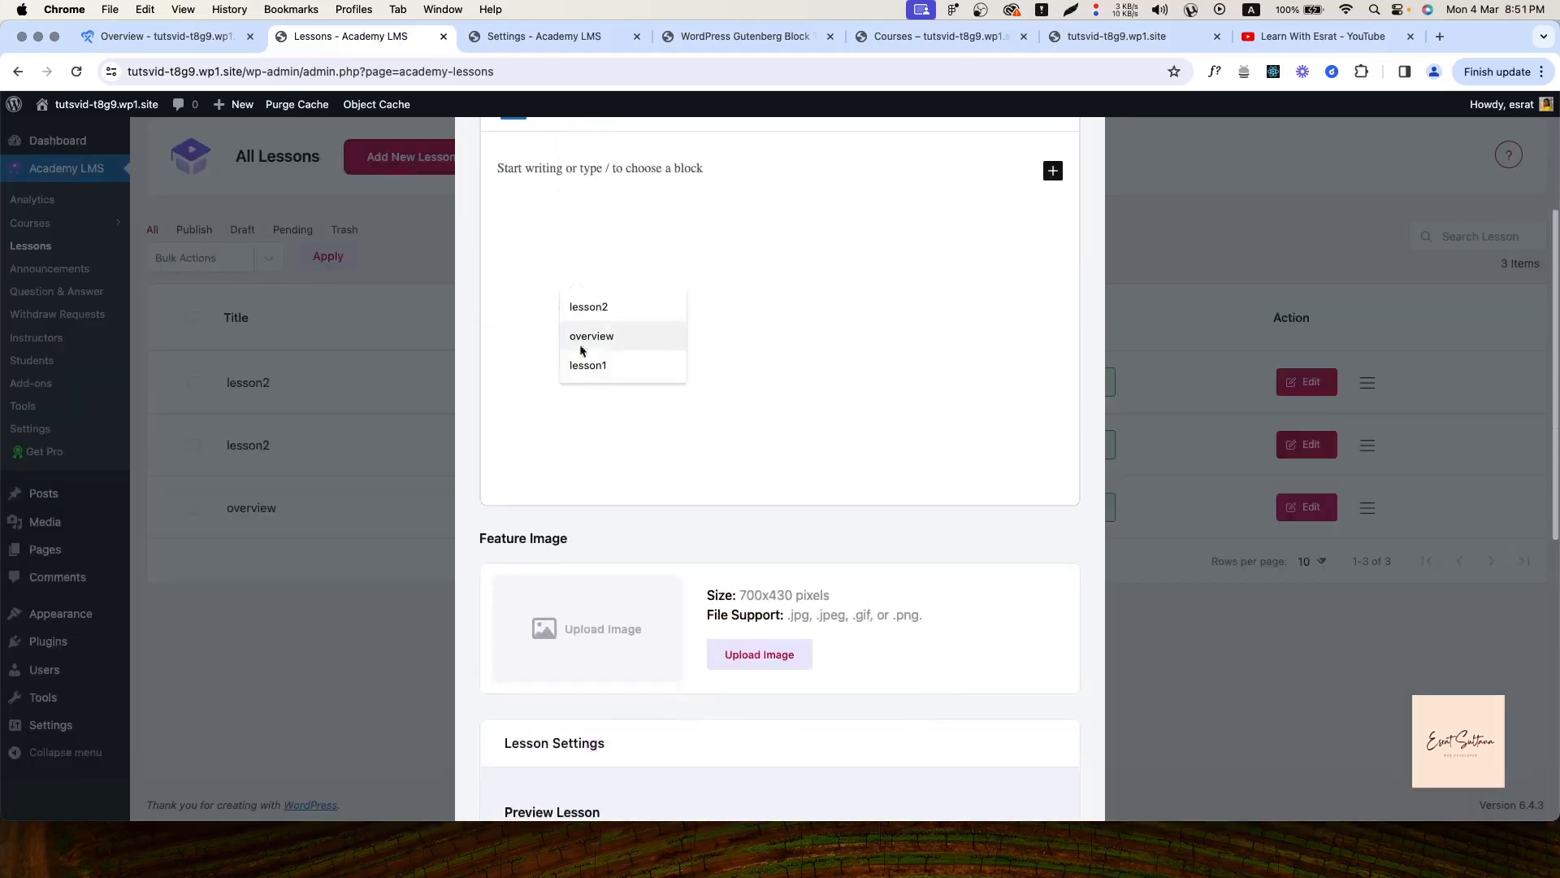
scroll(551, 387, down, 7)
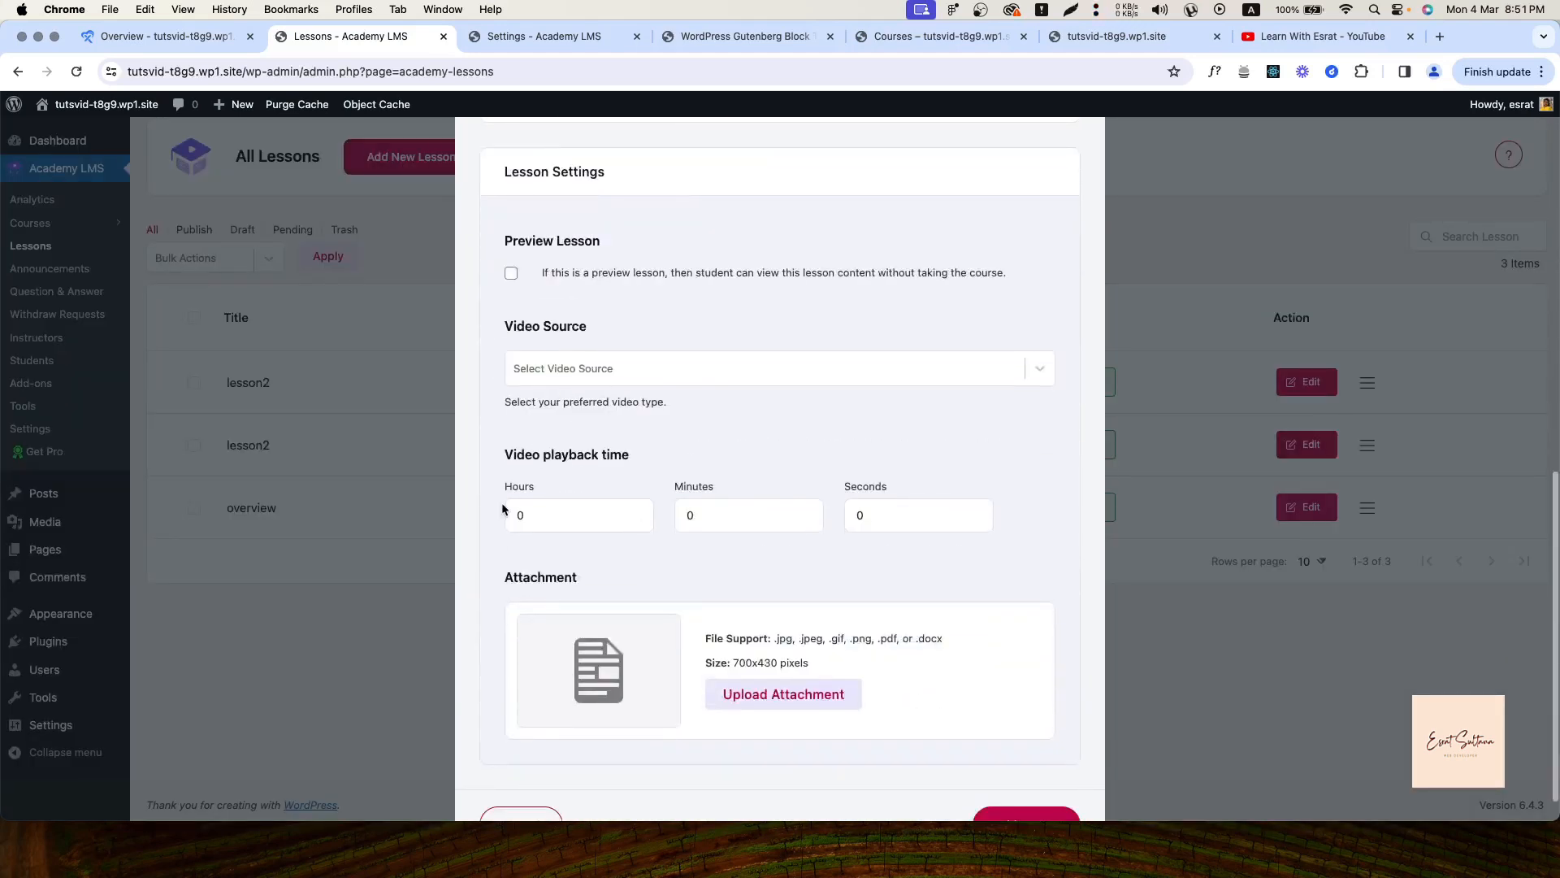
scroll(595, 383, down, 1)
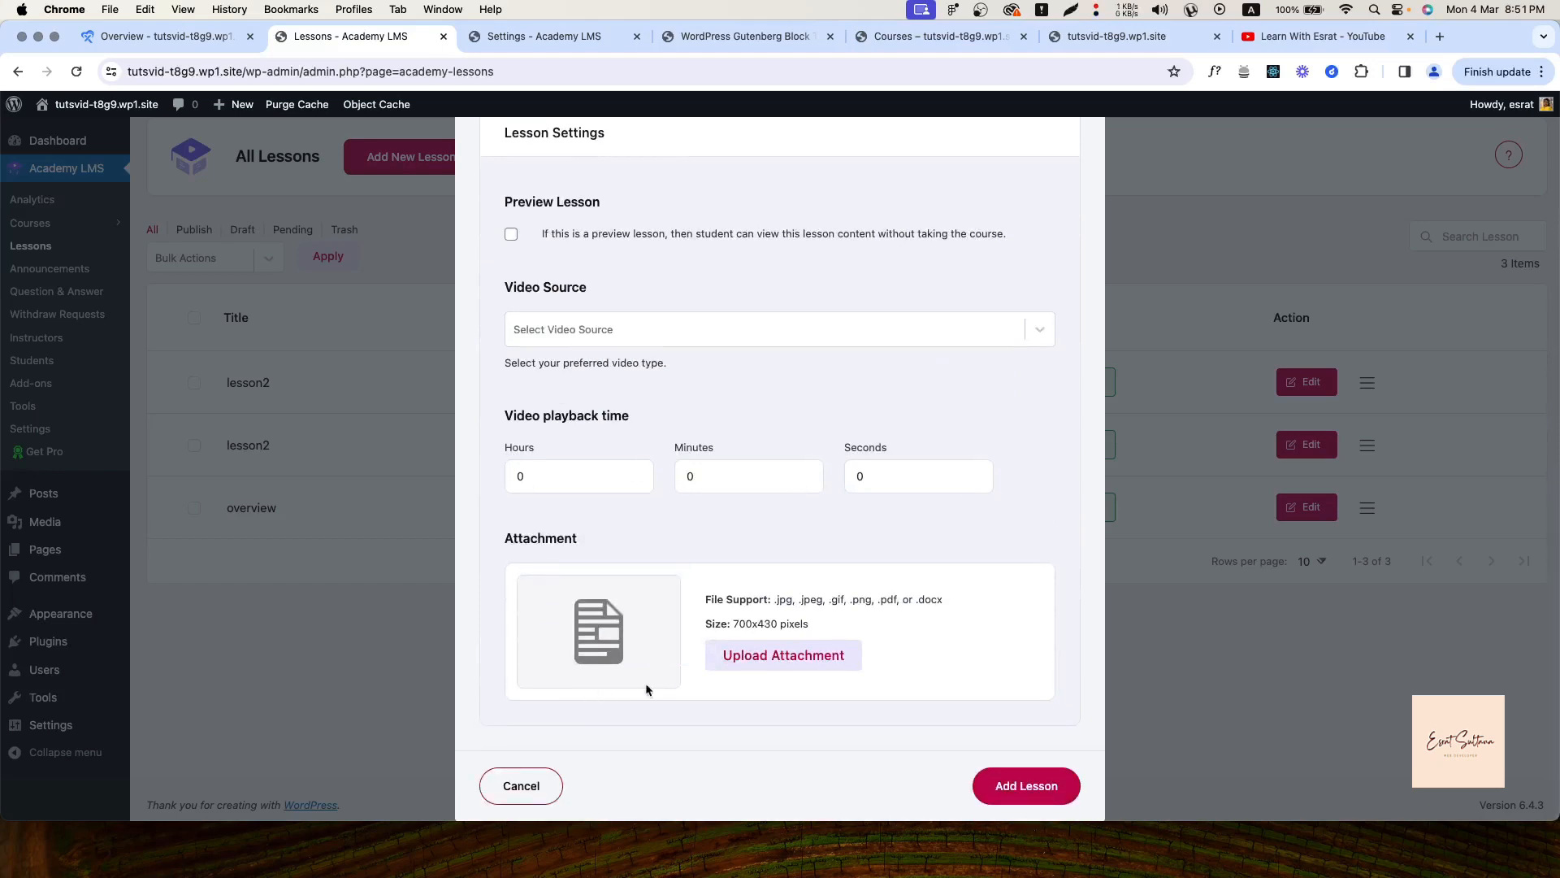
scroll(645, 682, up, 12)
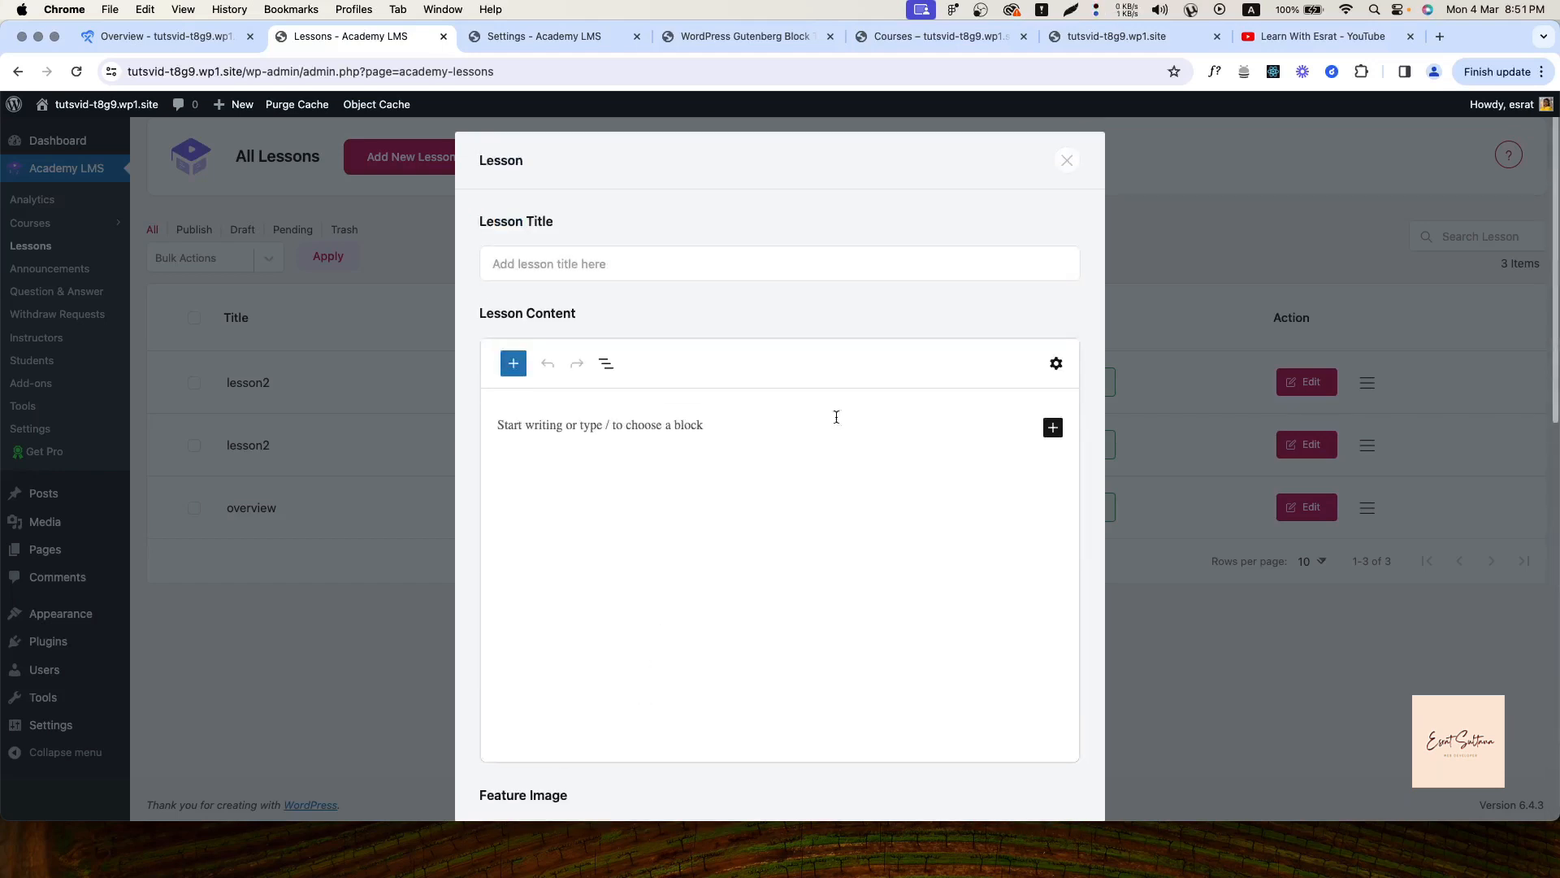
click(1057, 364)
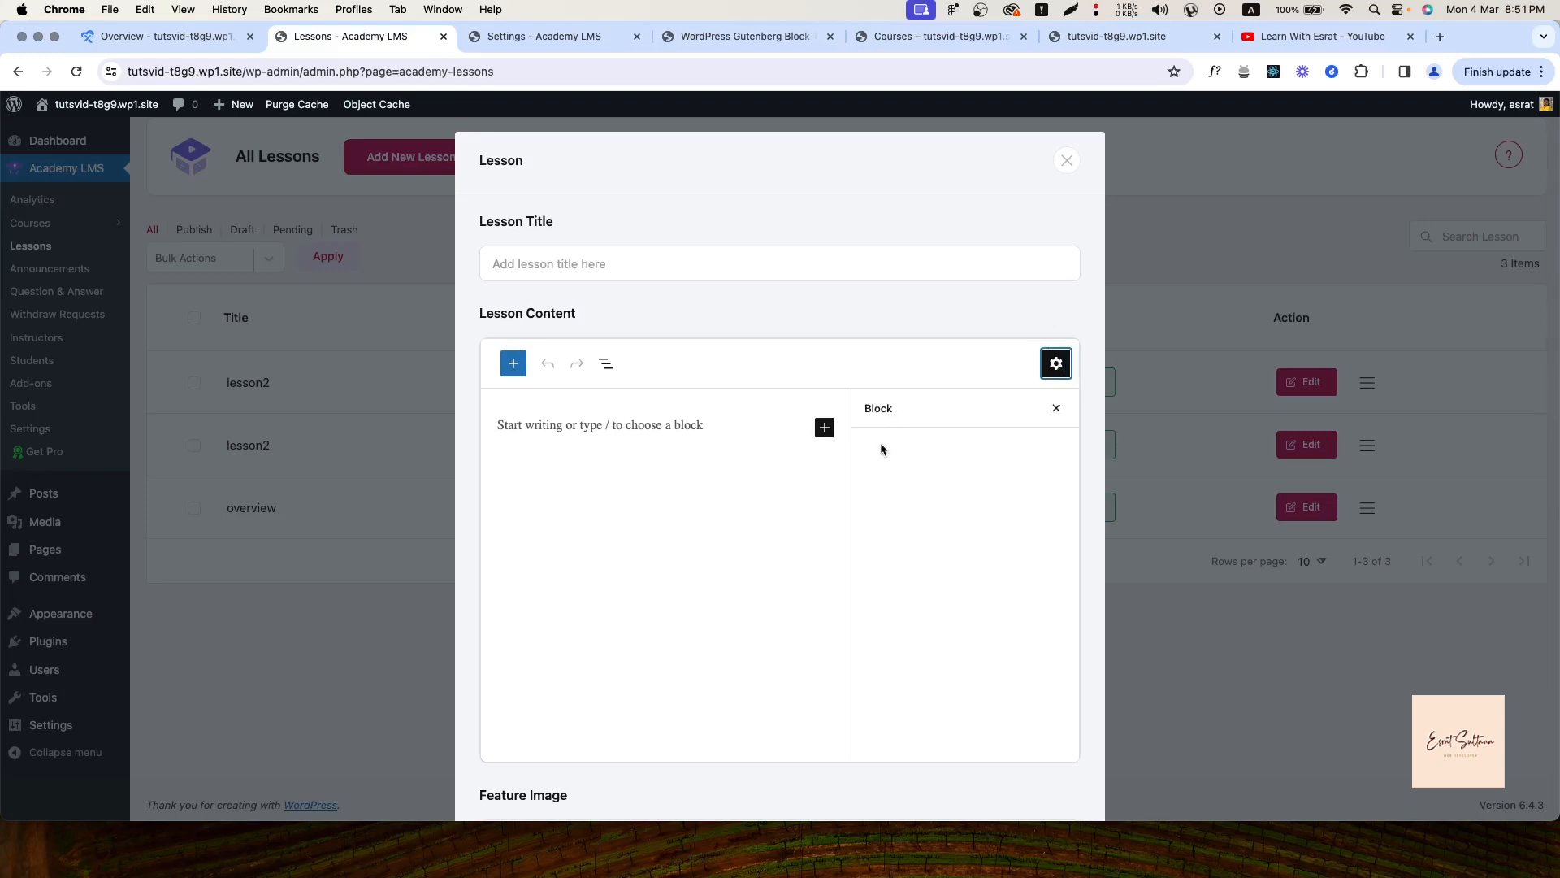
click(825, 429)
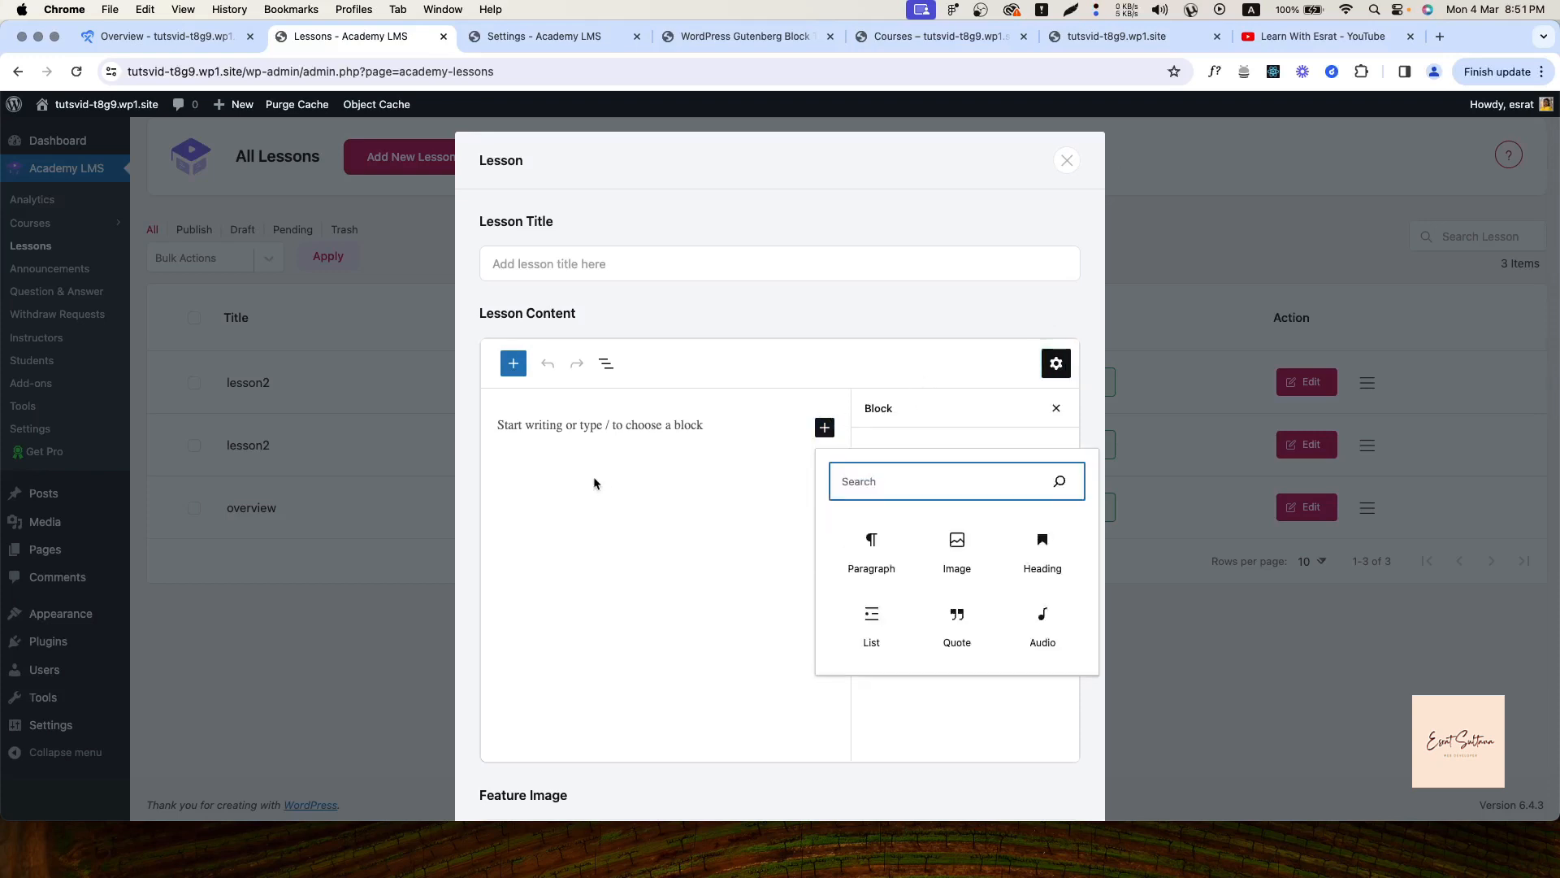
click(877, 551)
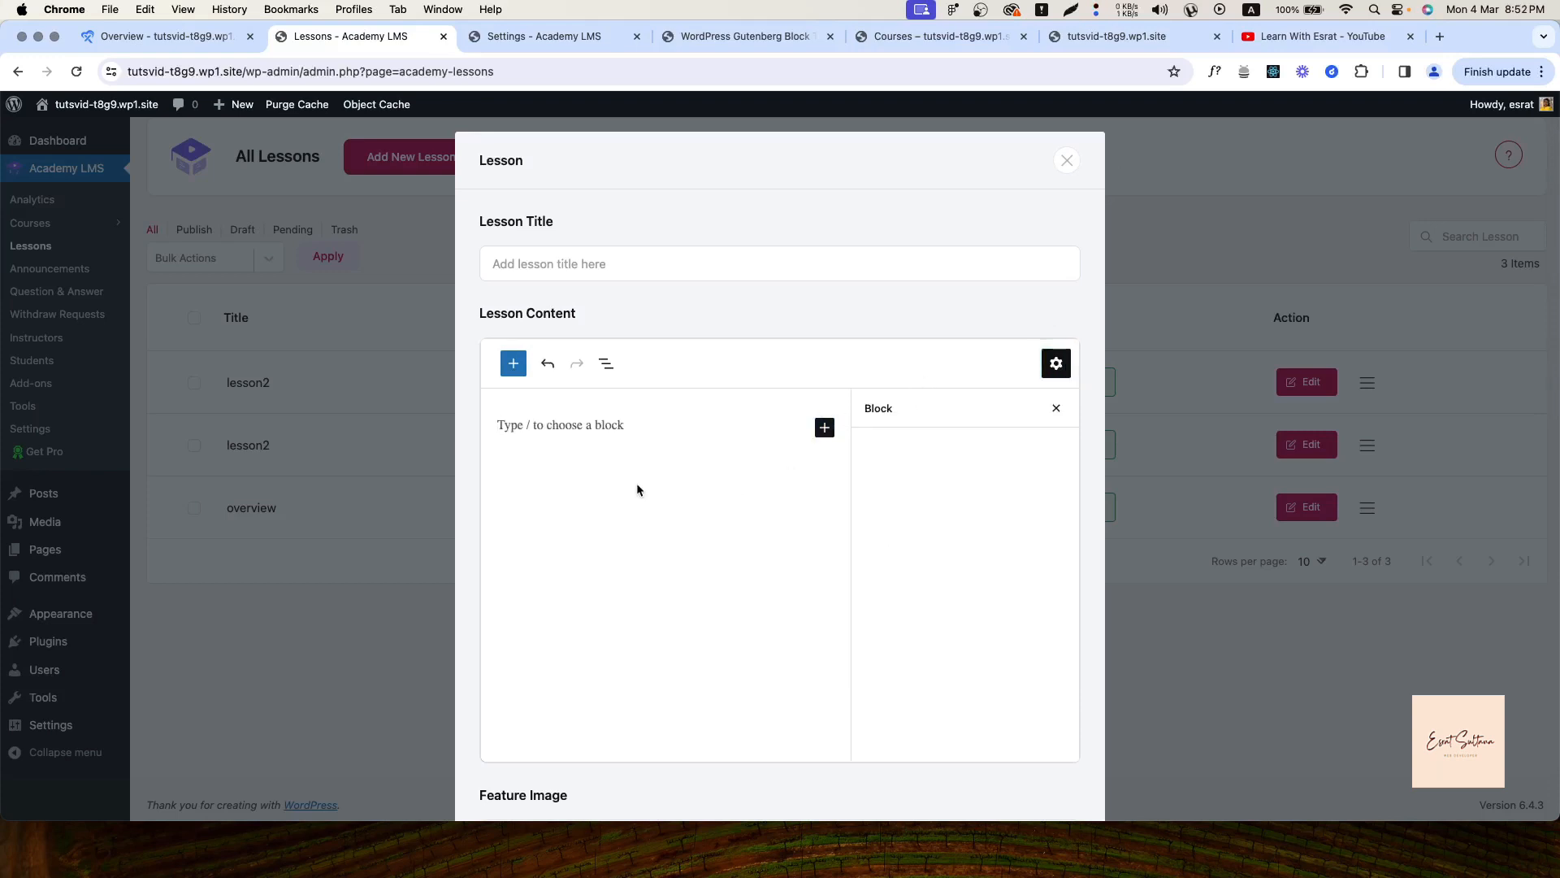
click(1058, 365)
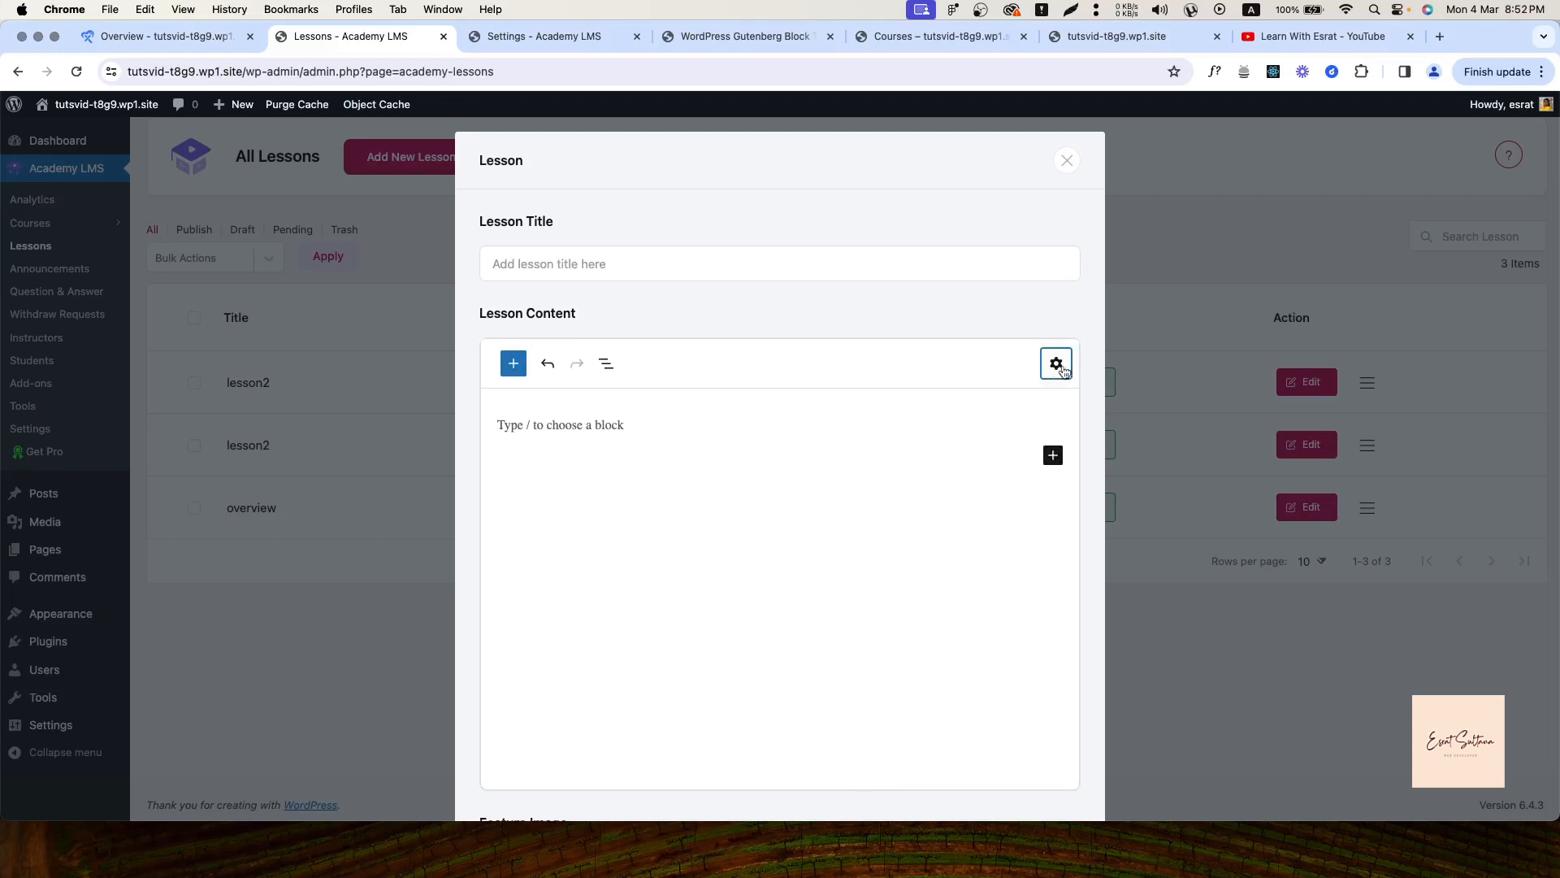
click(1067, 160)
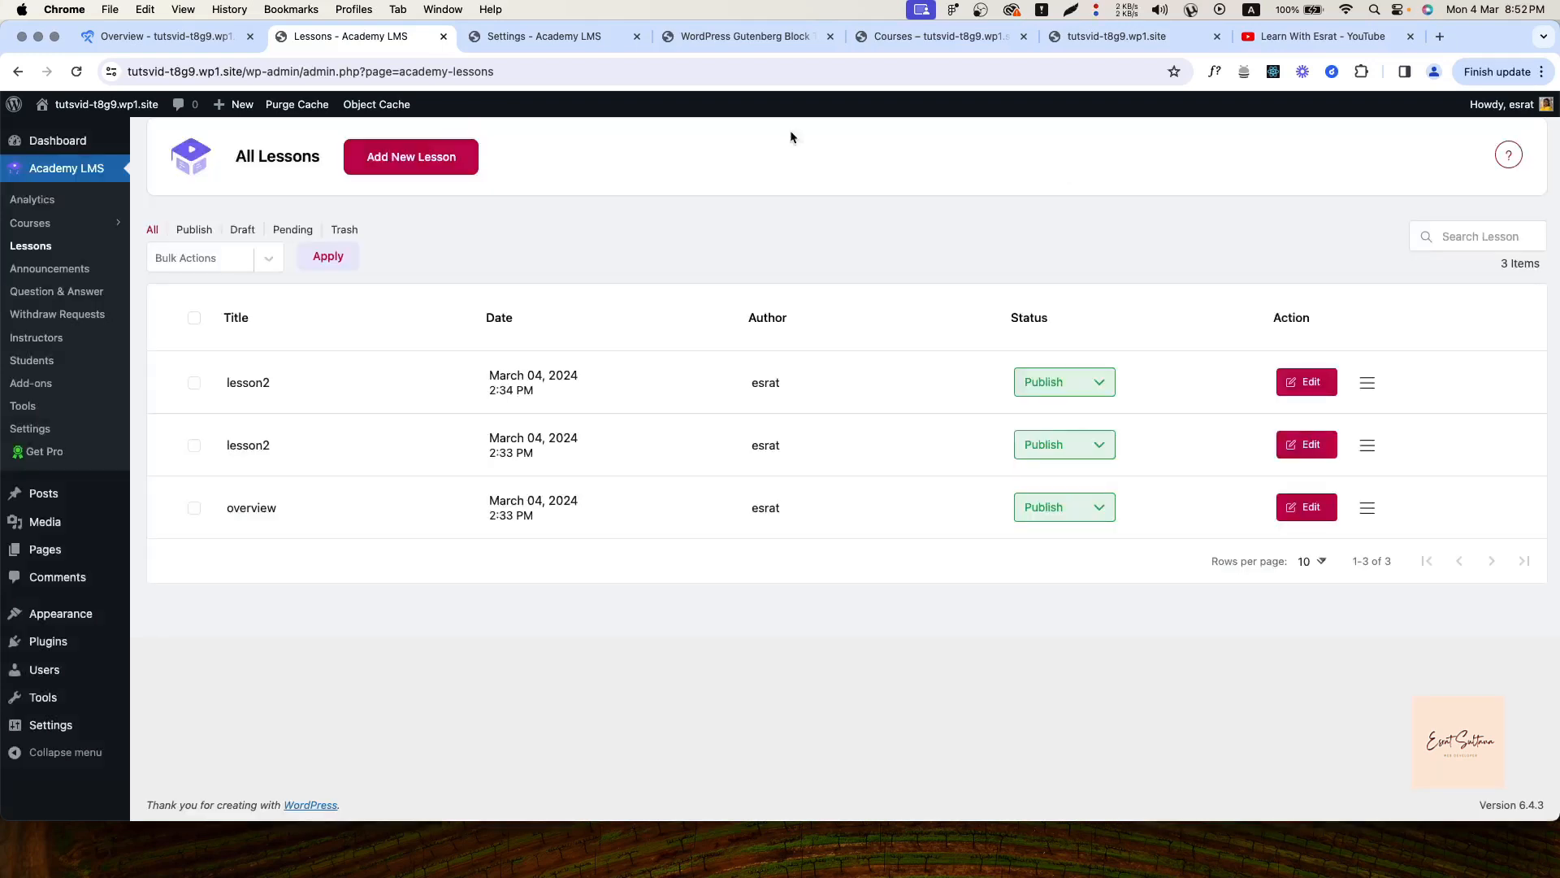
Start a 'Course updated' announcement attached to the WordPress Gutenberg Block Theme Dev course
click(30, 268)
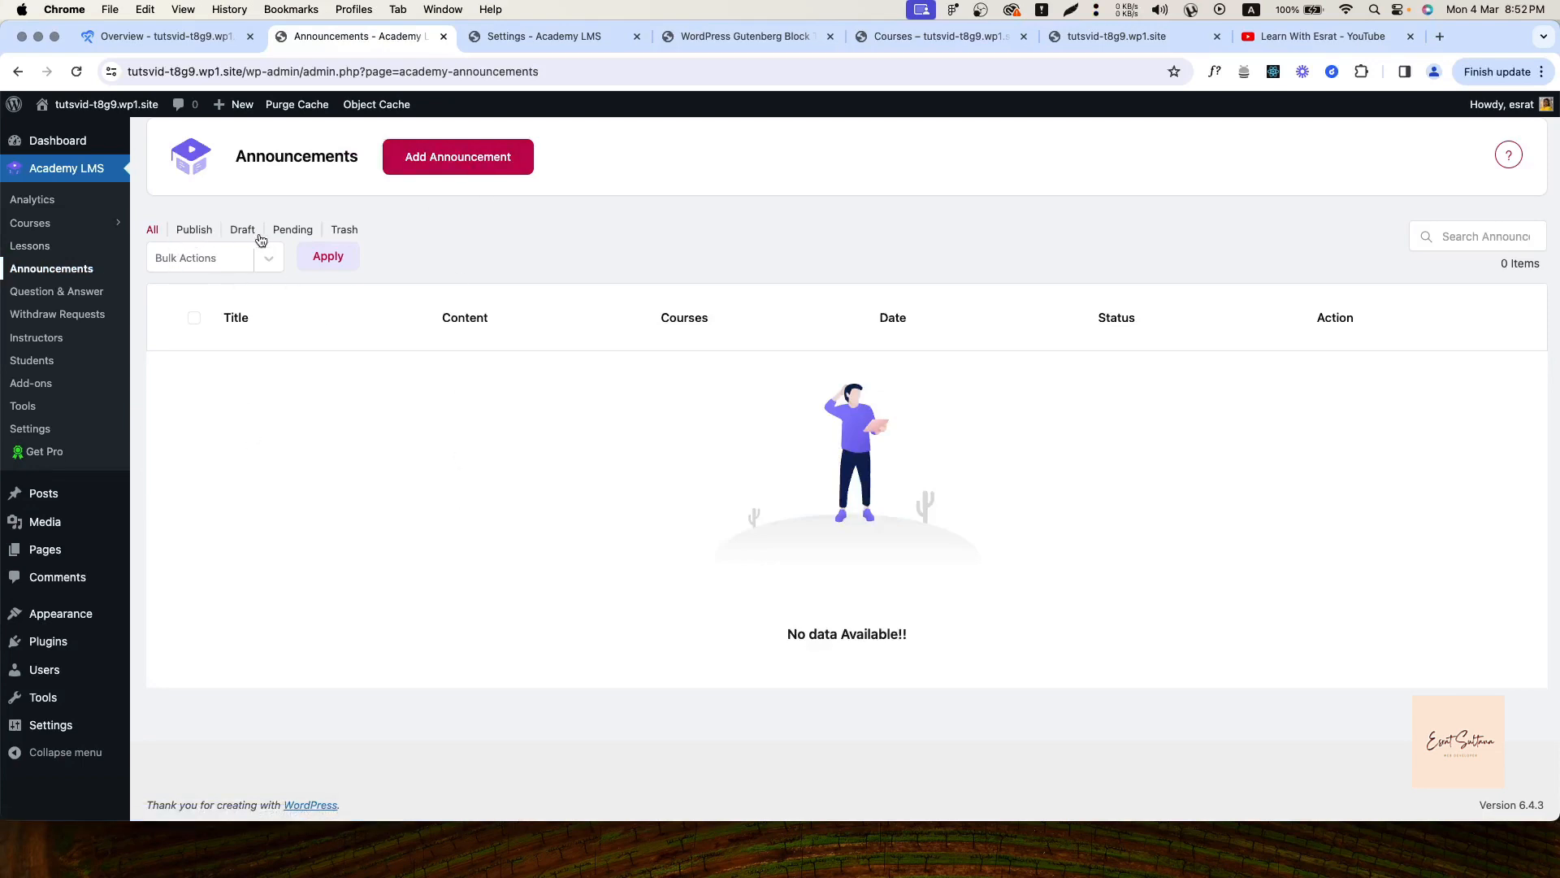
click(471, 174)
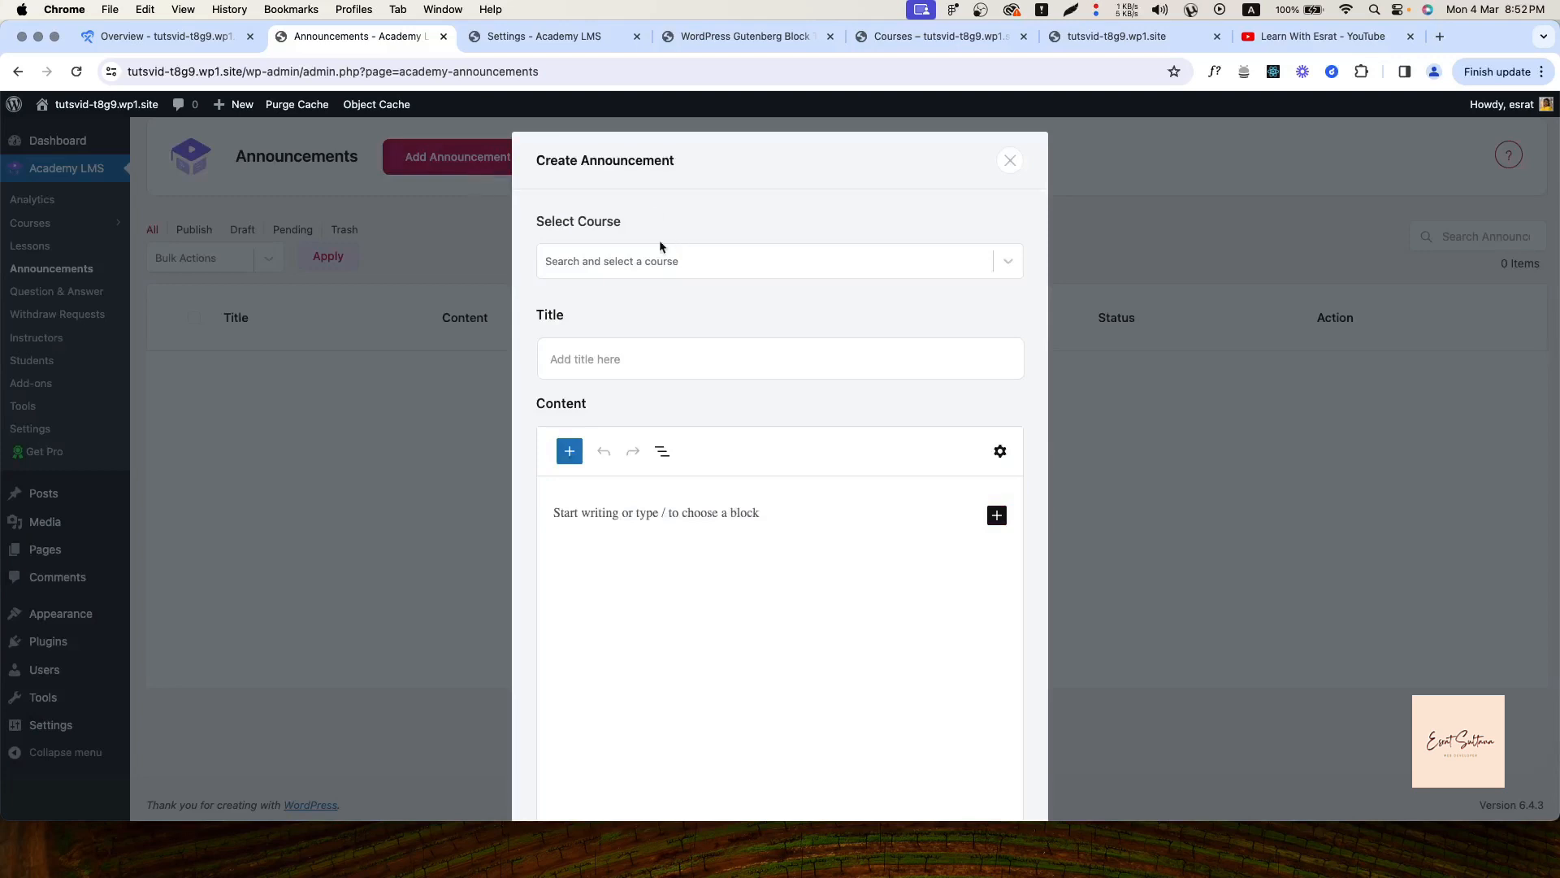
click(621, 261)
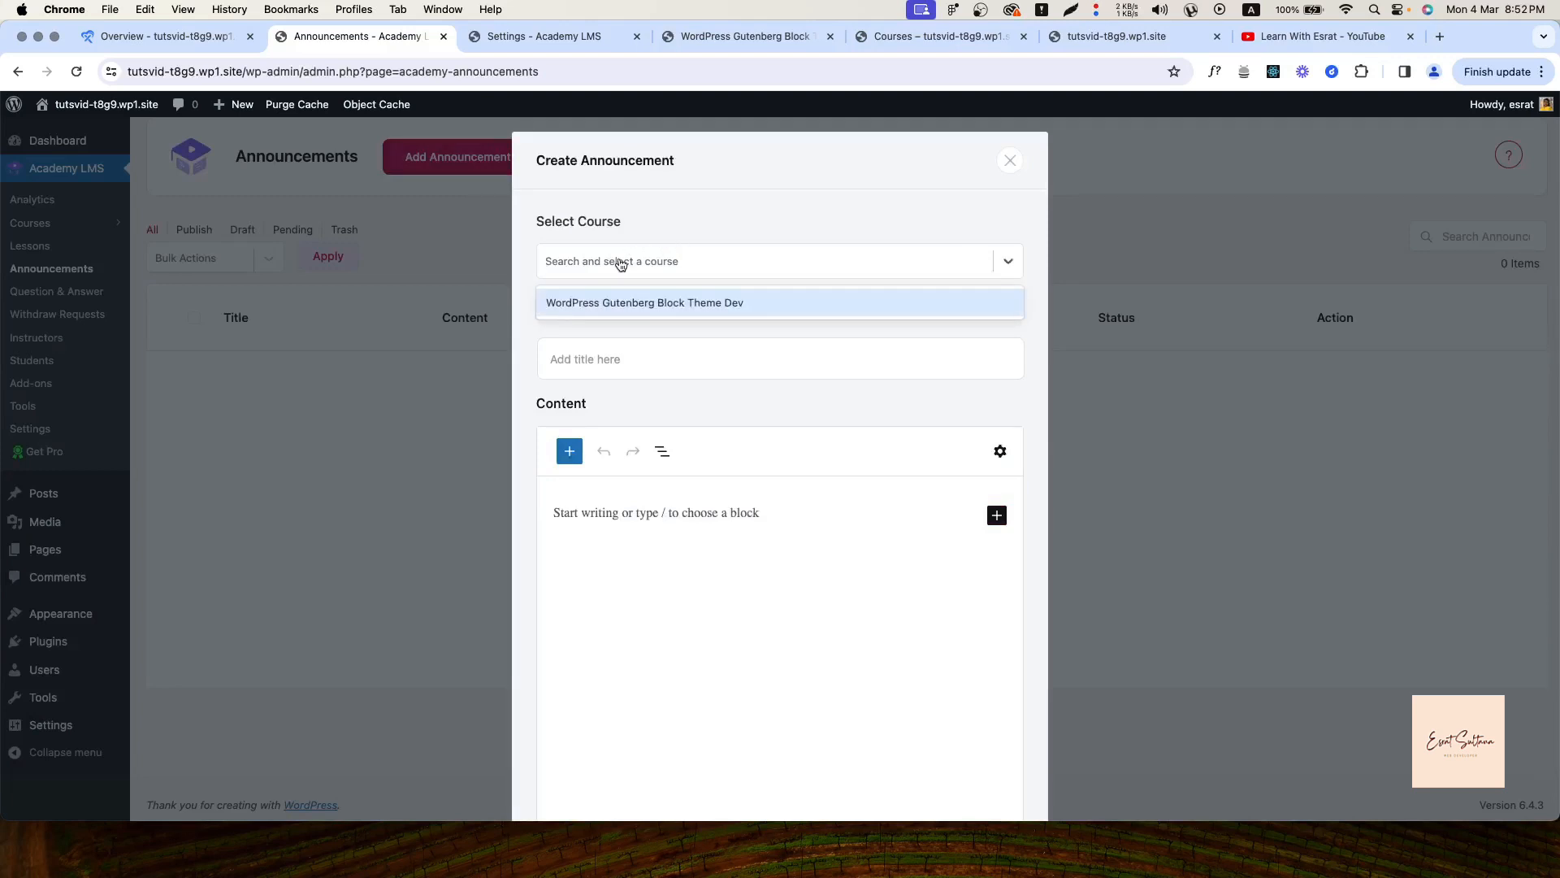
click(602, 304)
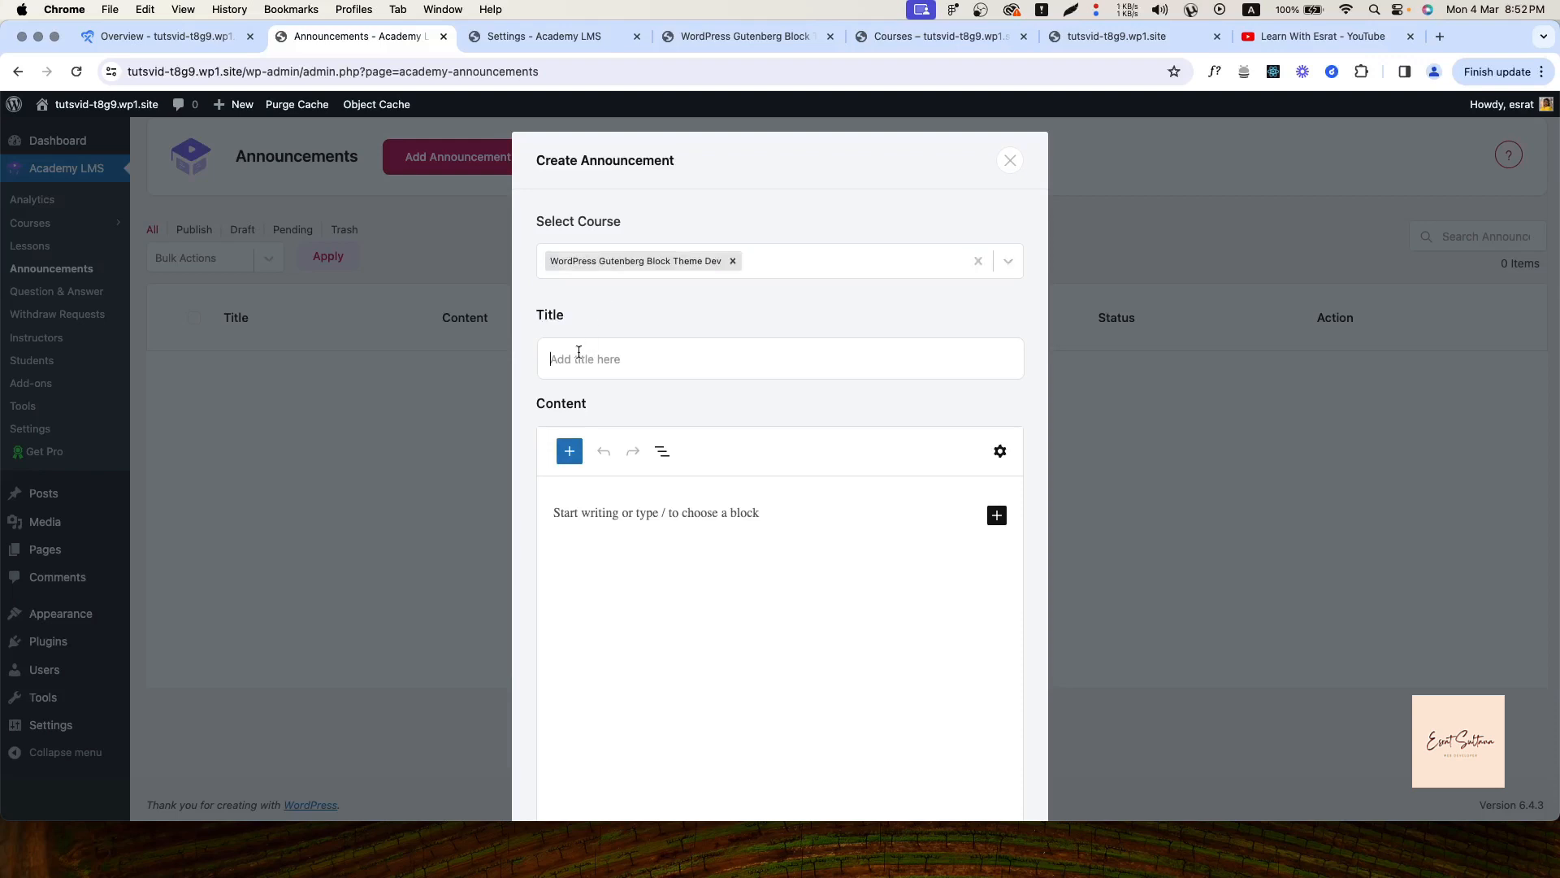
text(Course updated)
Add the paragraph content 'sdsdf' and create the announcement
click(587, 513)
scroll(585, 516, down, 3)
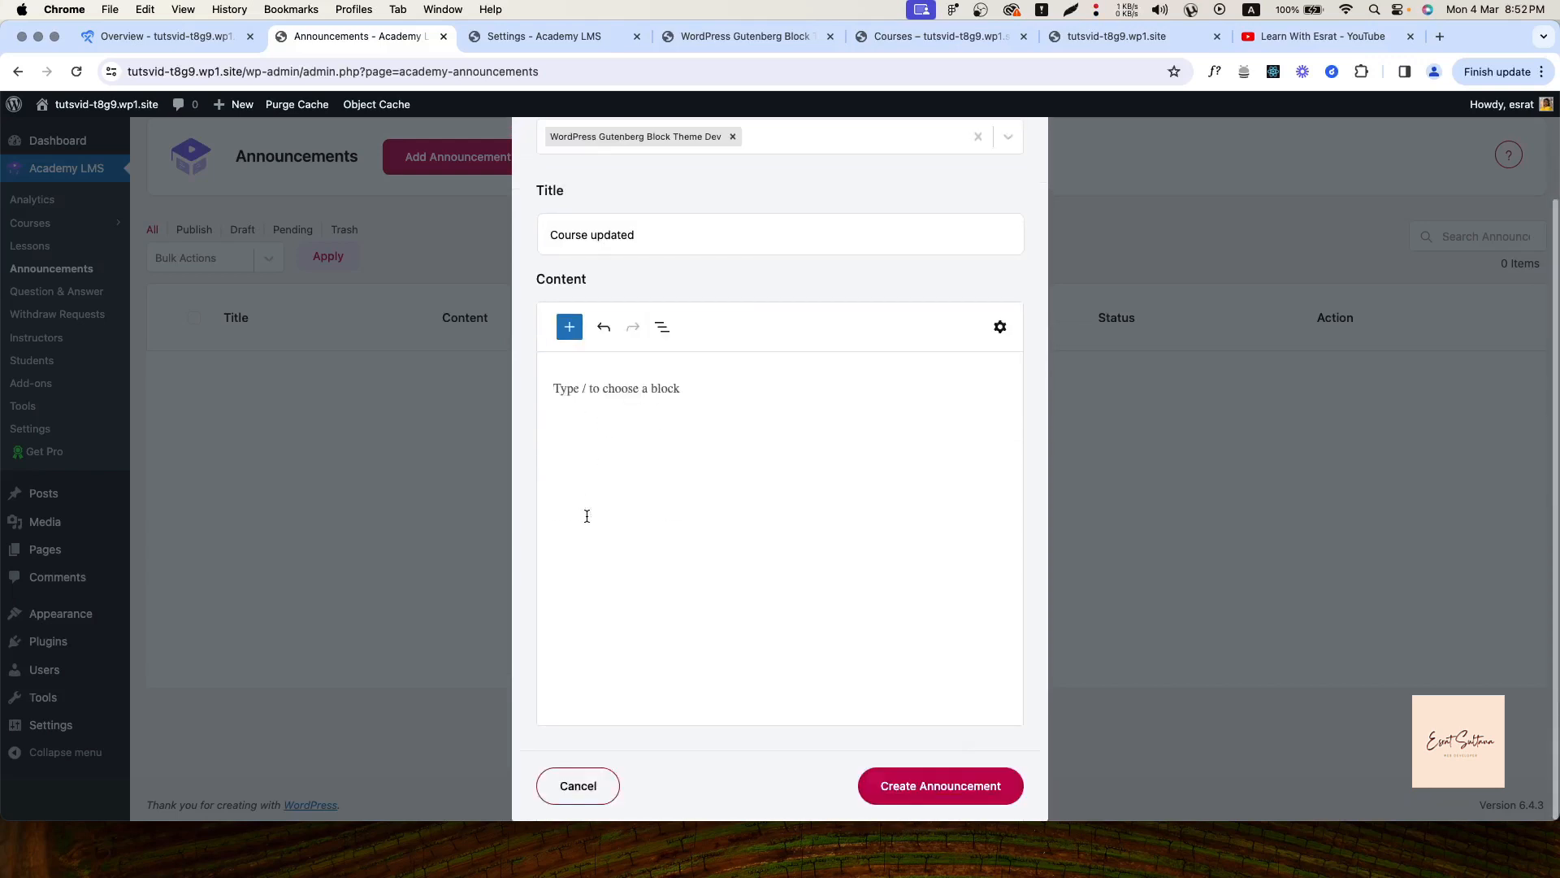
click(569, 327)
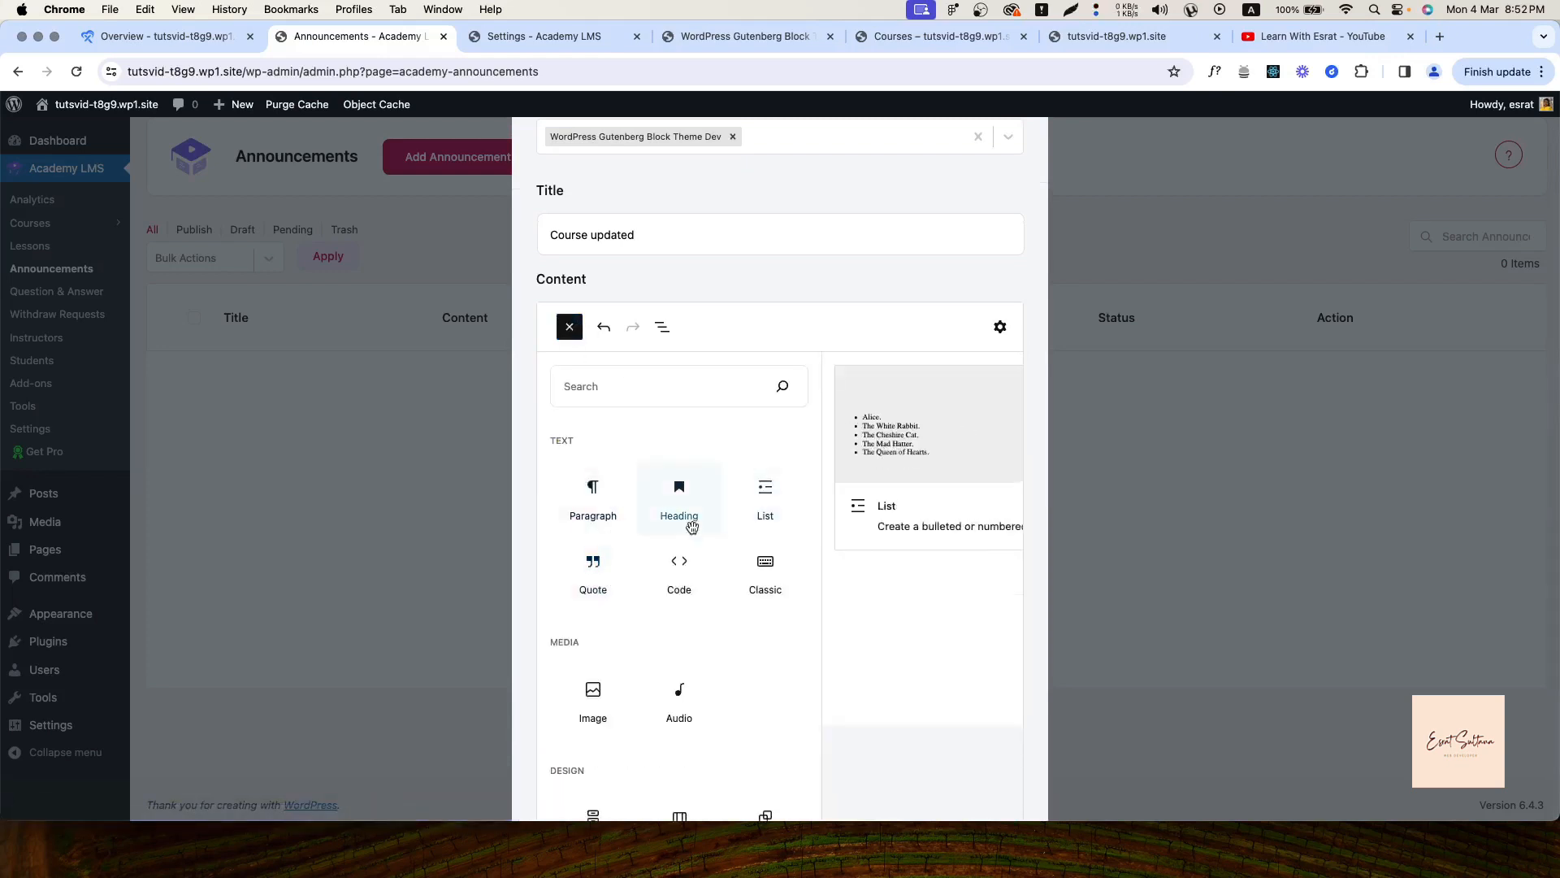
click(748, 331)
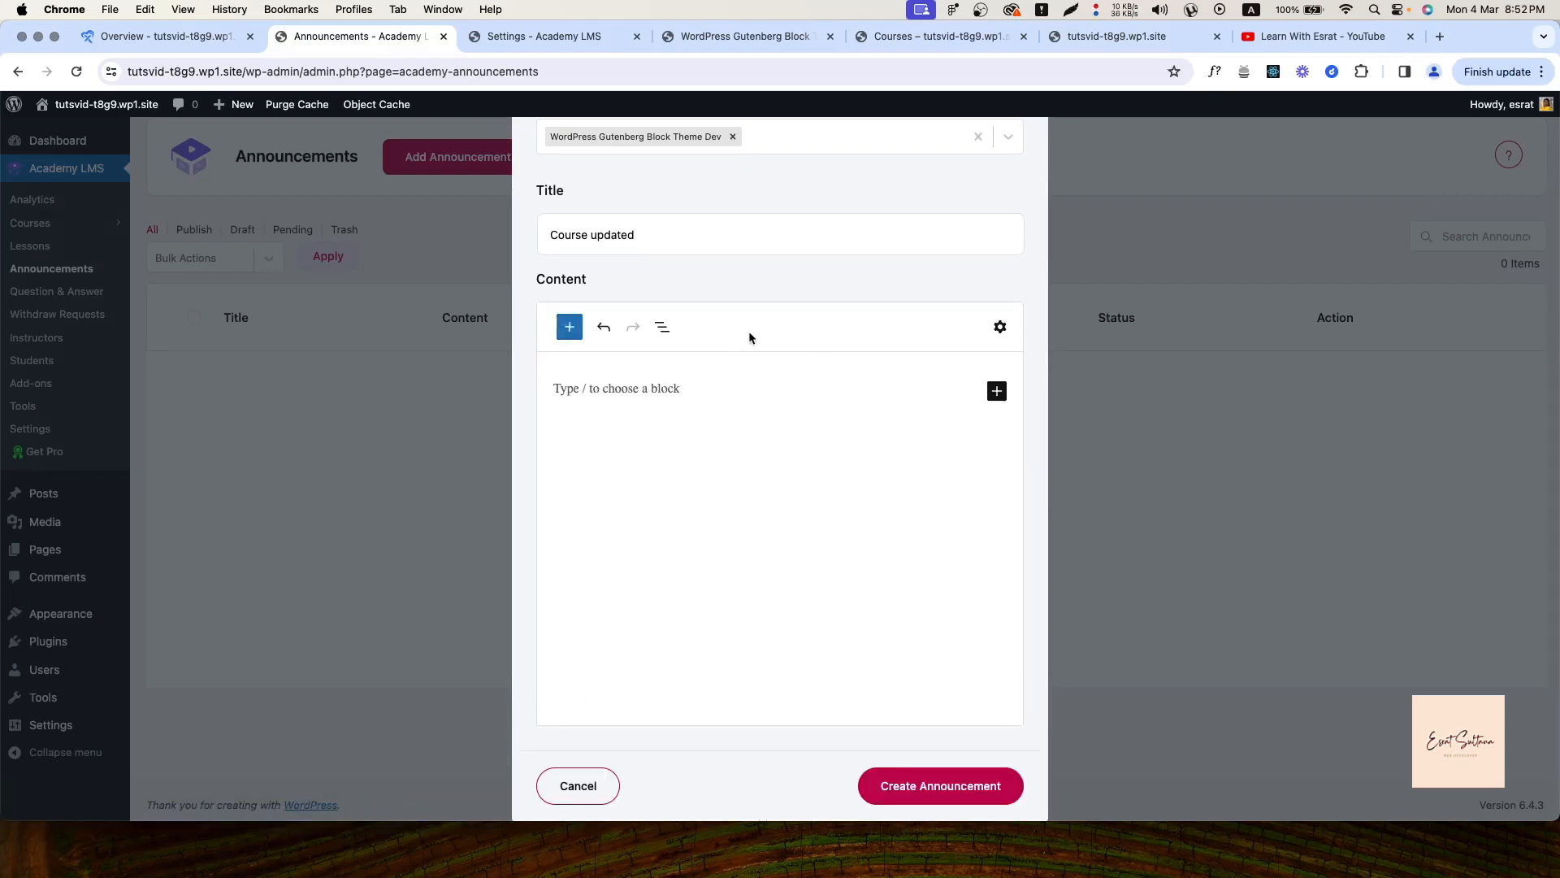
click(689, 602)
click(939, 816)
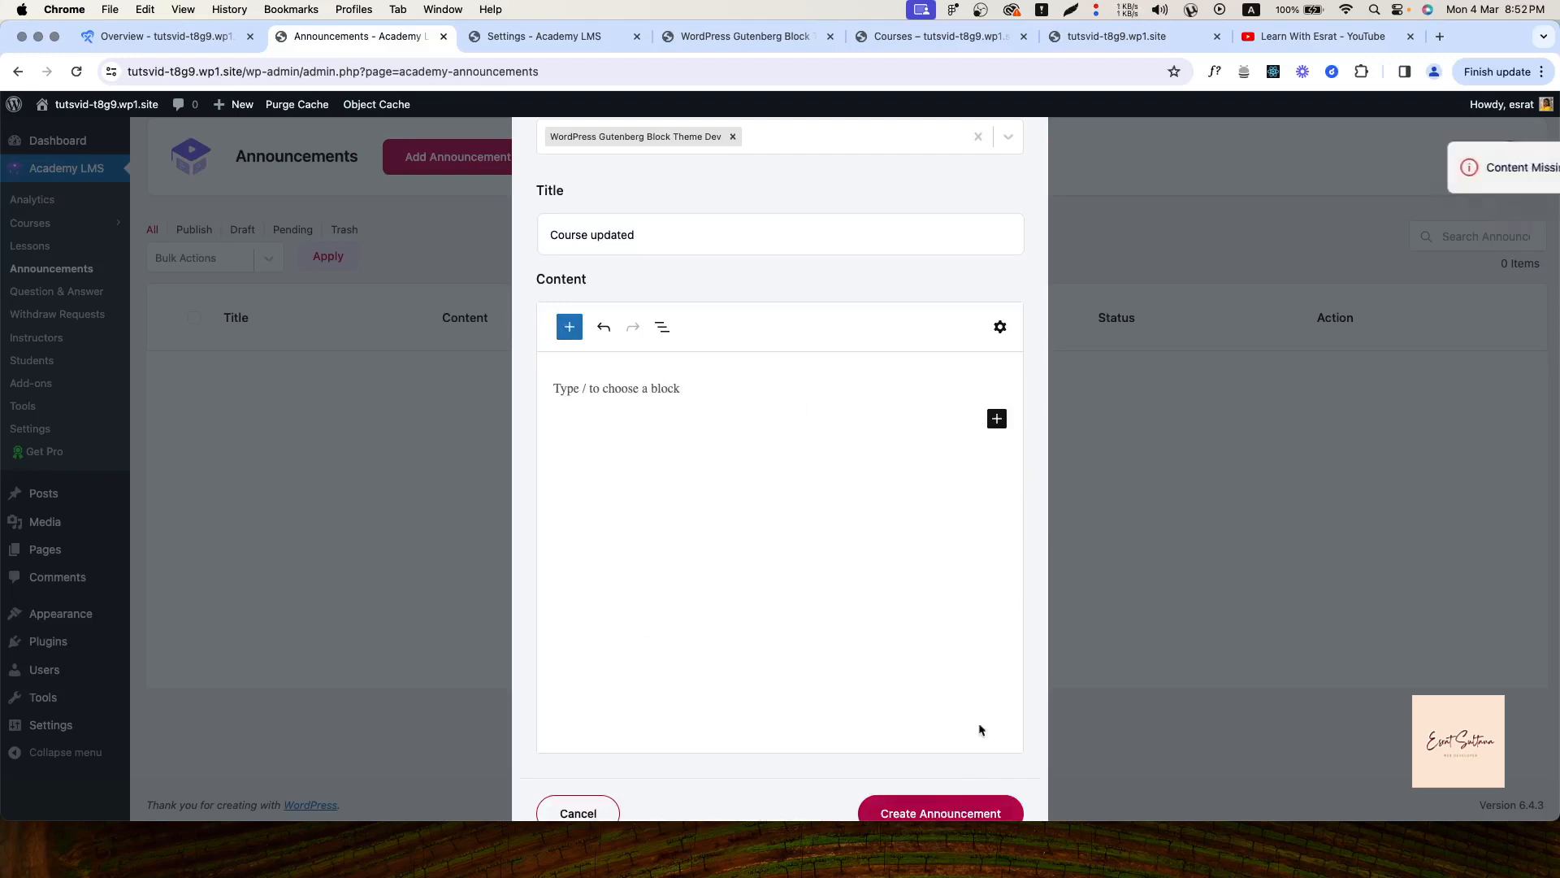
scroll(850, 675, down, 1)
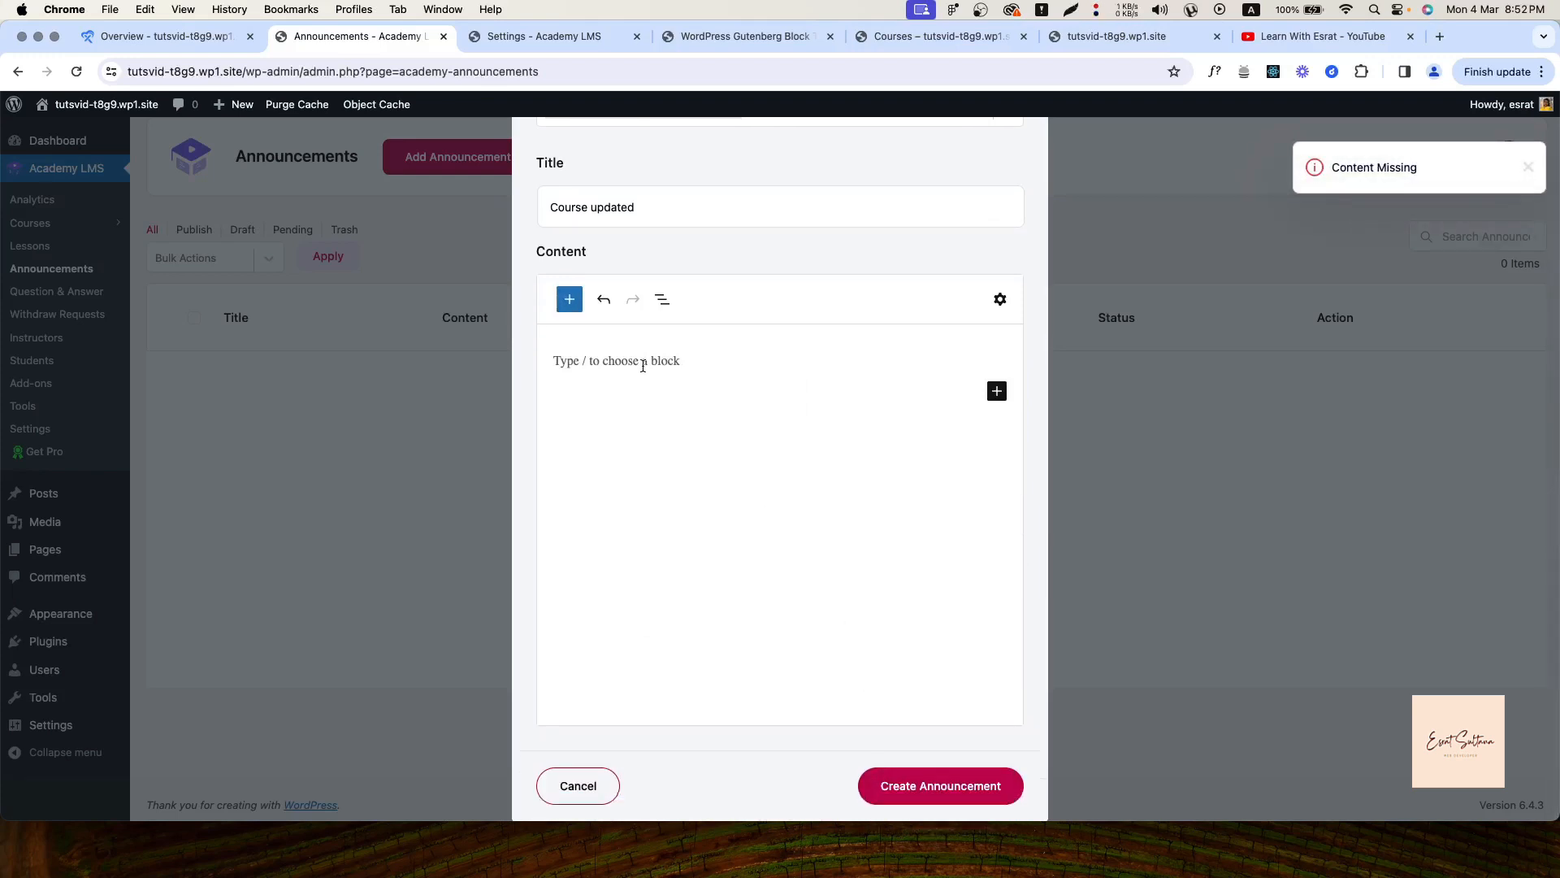
text(sdsdf)
click(878, 803)
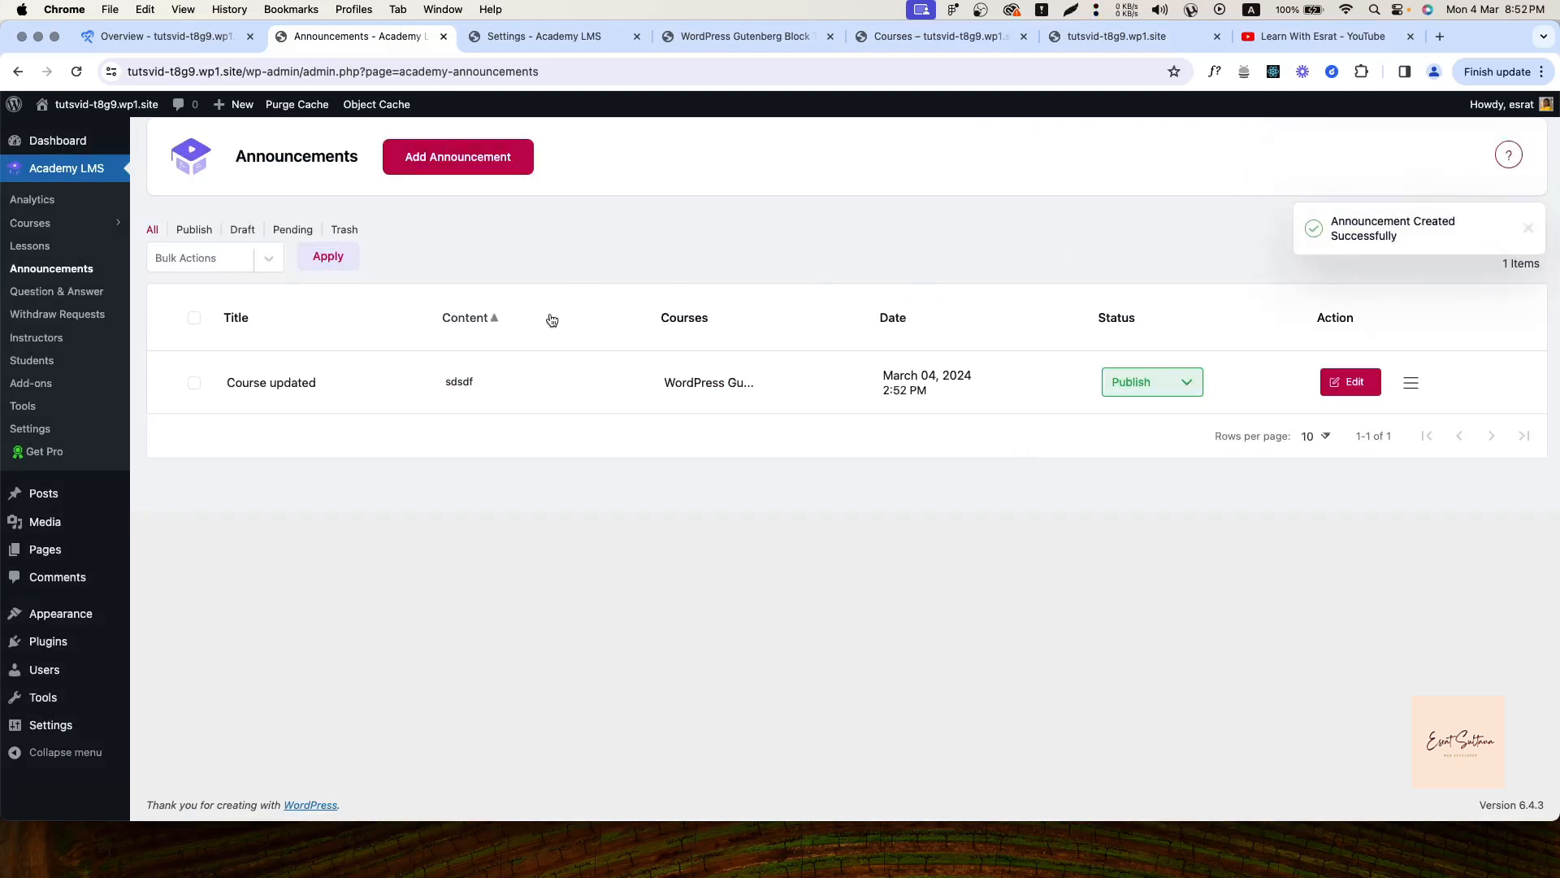
click(739, 36)
scroll(407, 552, down, 15)
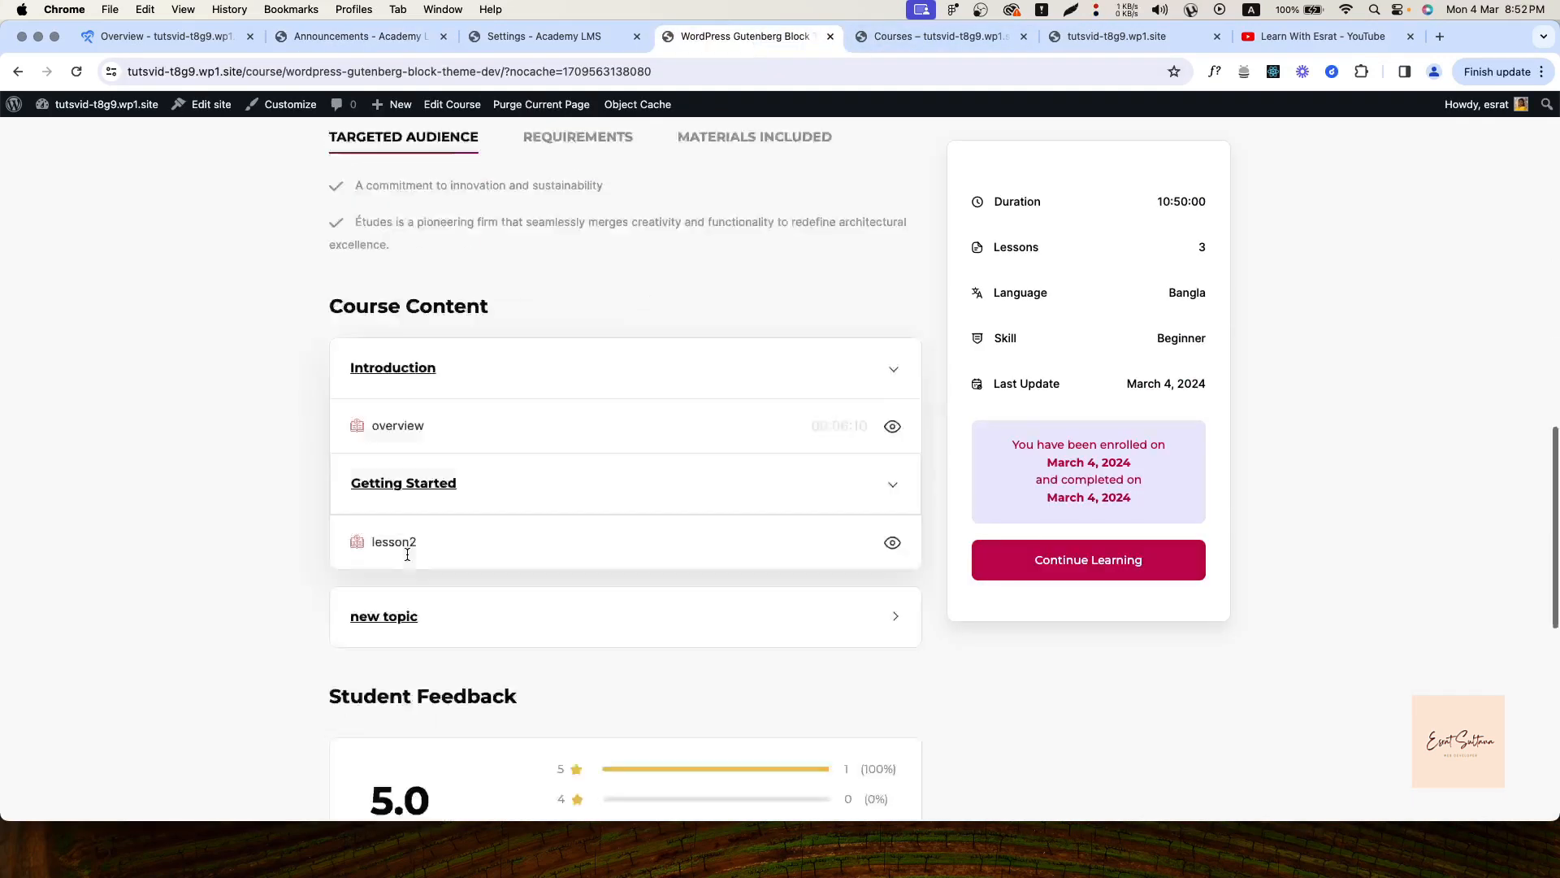
scroll(407, 553, up, 9)
click(578, 273)
click(736, 275)
click(425, 282)
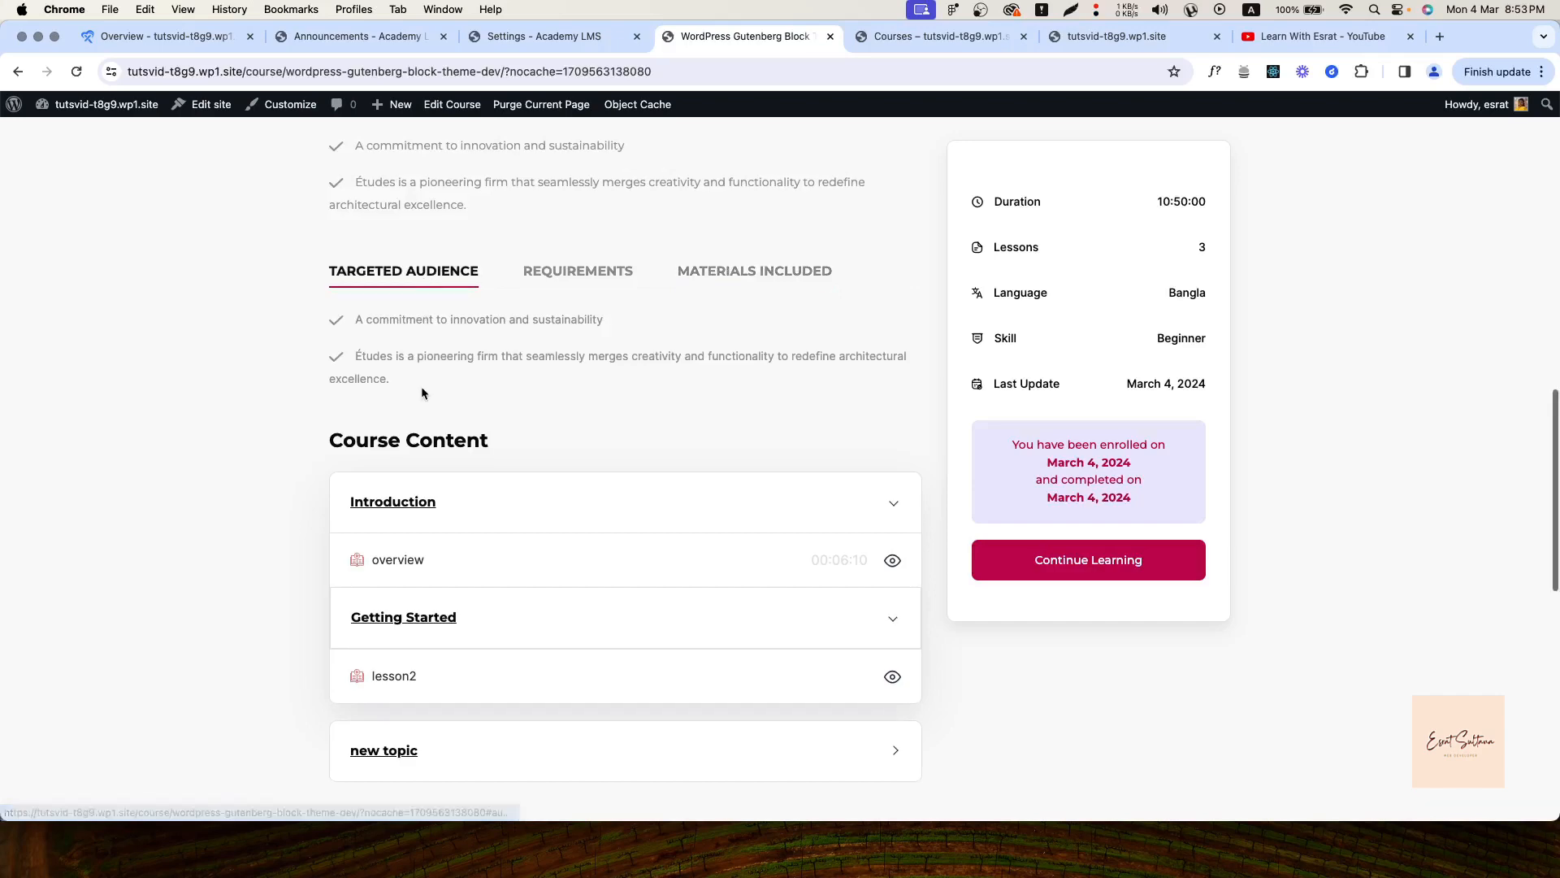
scroll(421, 386, down, 10)
scroll(421, 387, up, 3)
scroll(714, 520, up, 10)
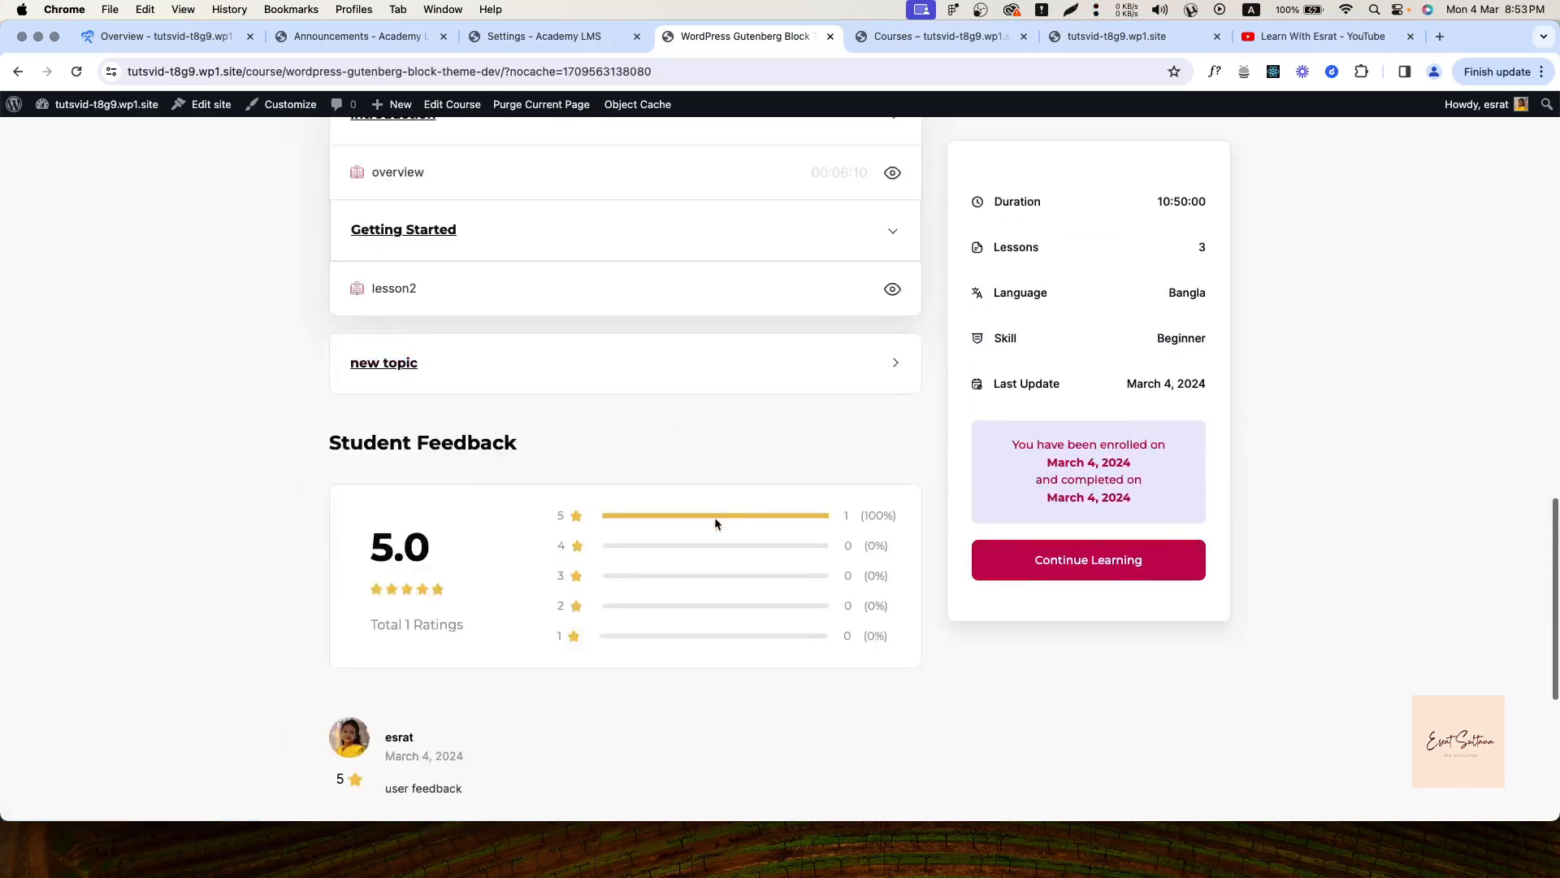
click(1040, 565)
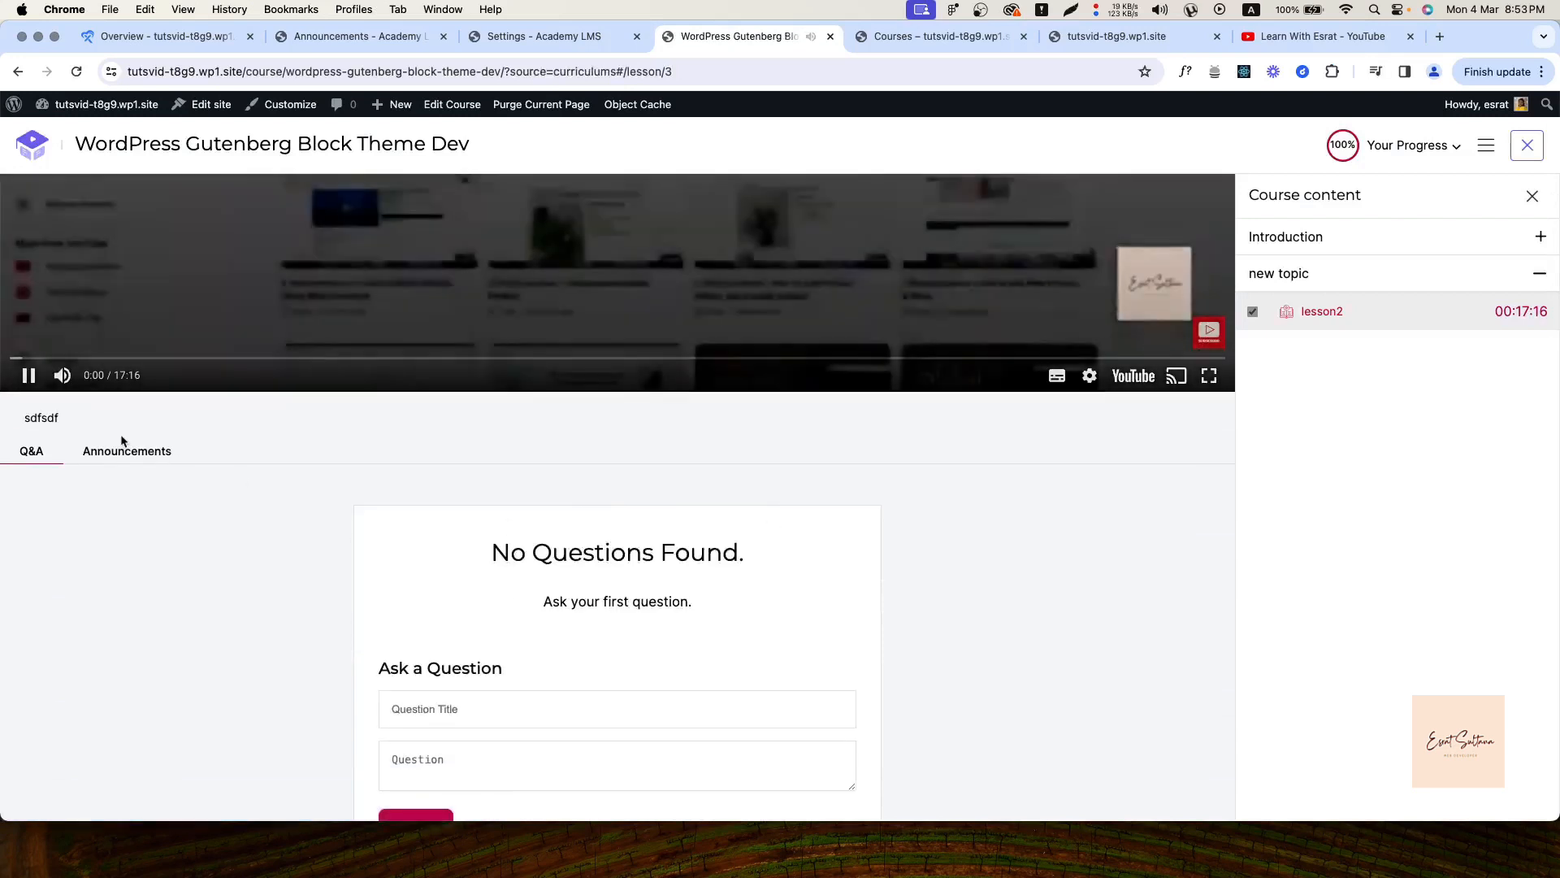
click(29, 375)
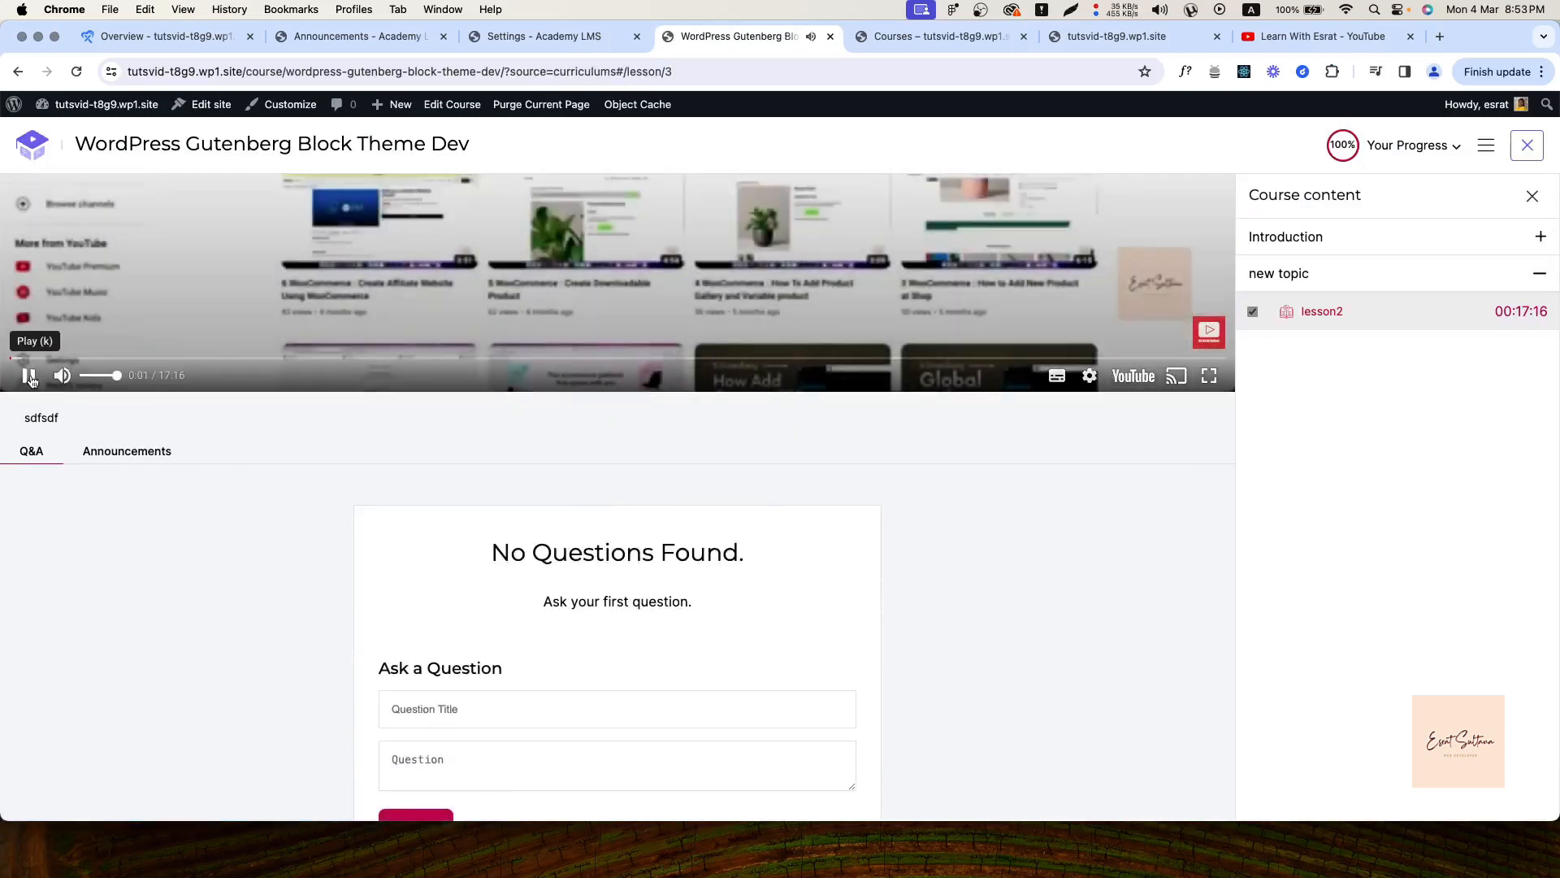
click(128, 453)
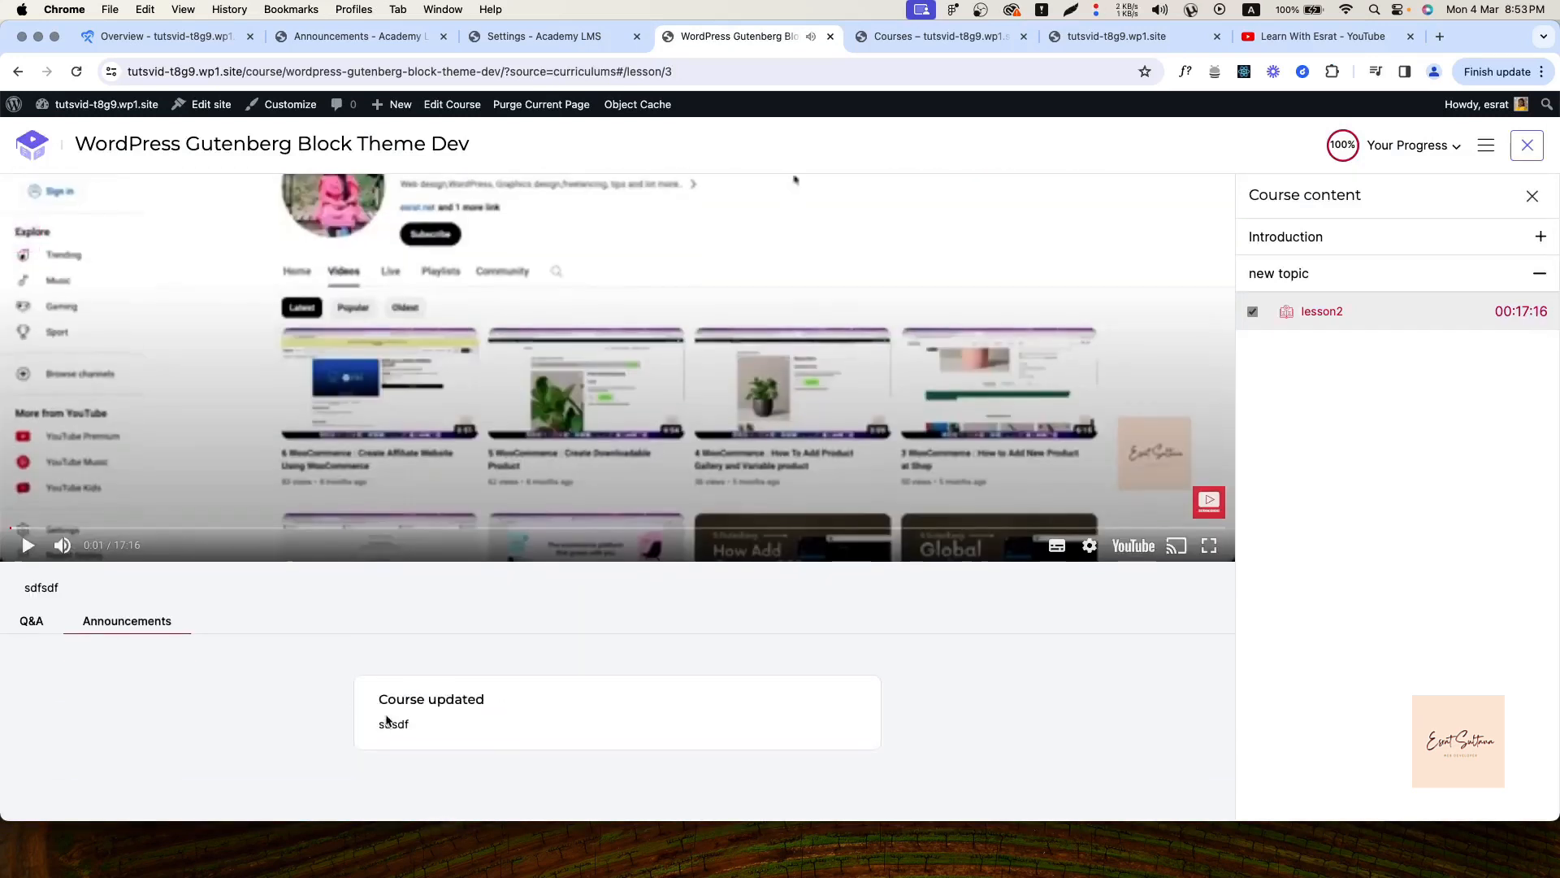
click(524, 36)
click(402, 45)
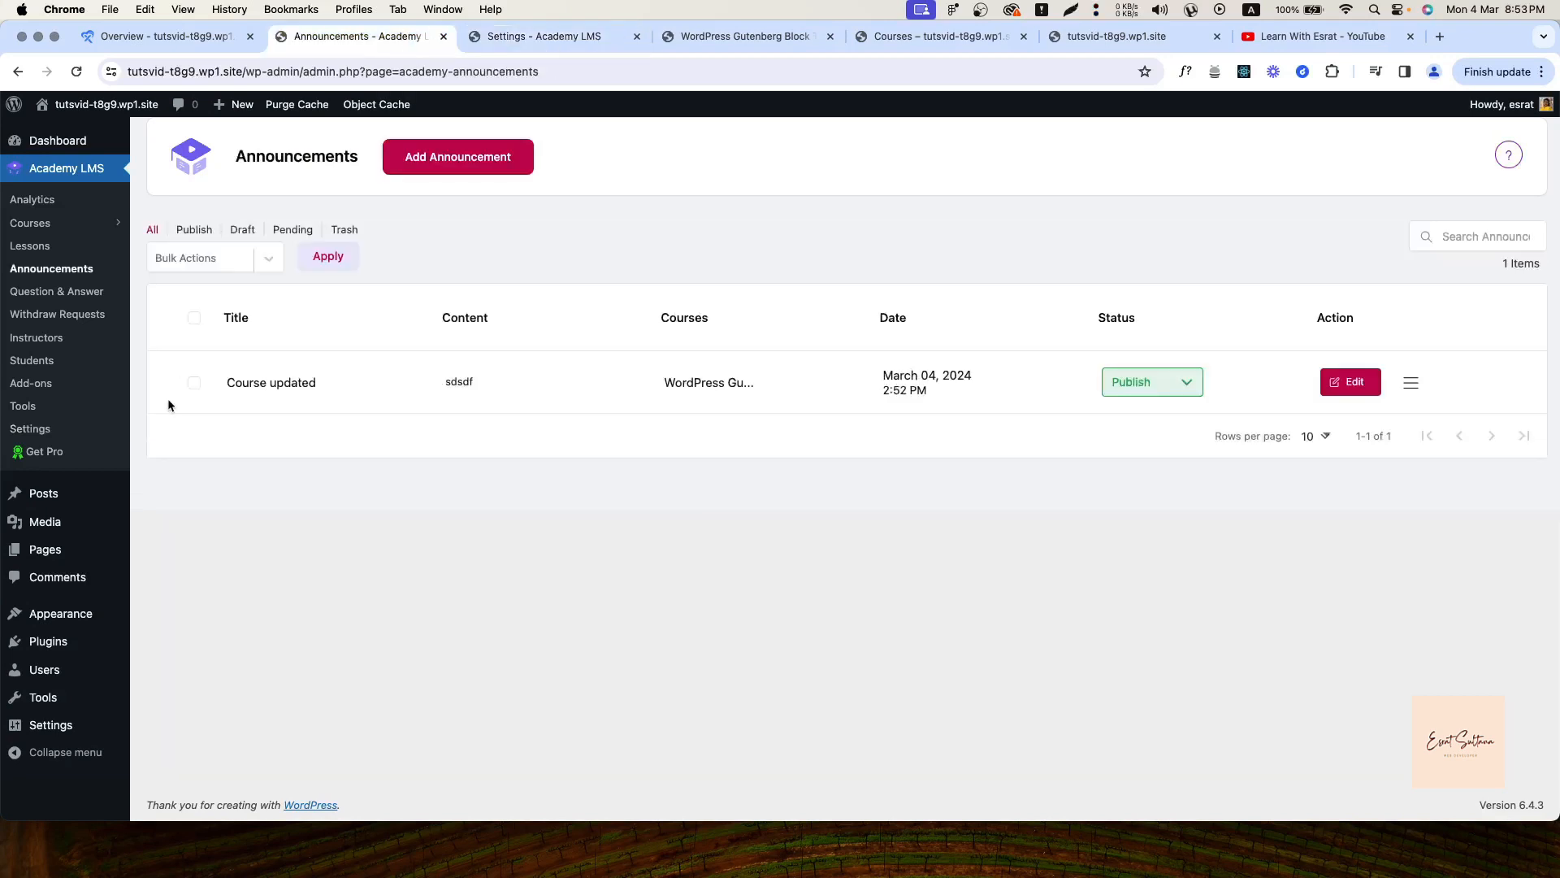
Open the Question & Answer admin page, then the lesson page's Q&A section
click(29, 289)
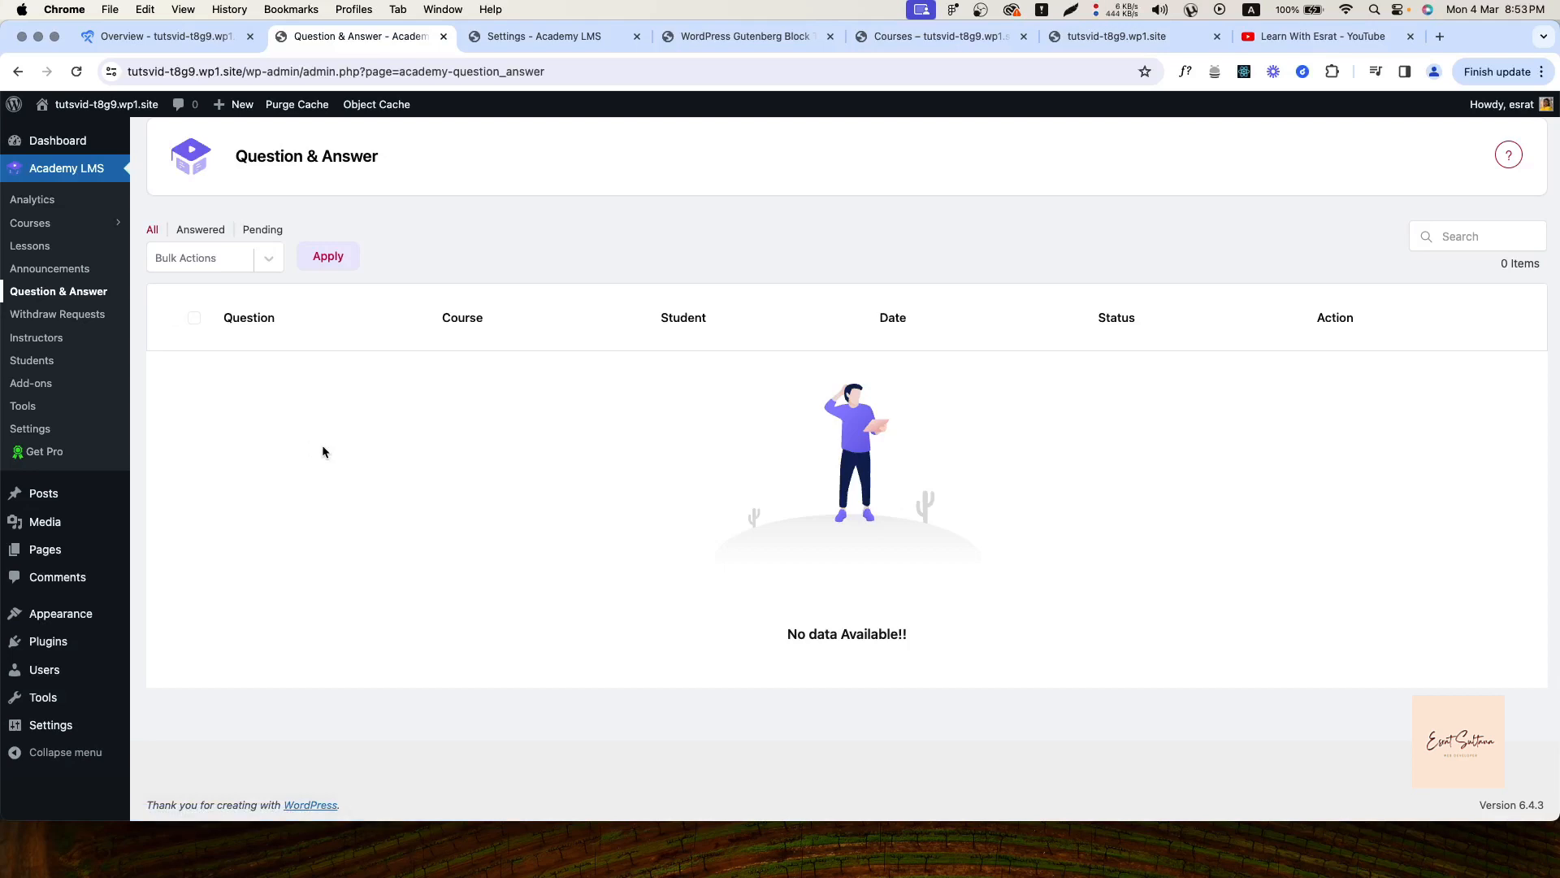
click(732, 37)
click(38, 623)
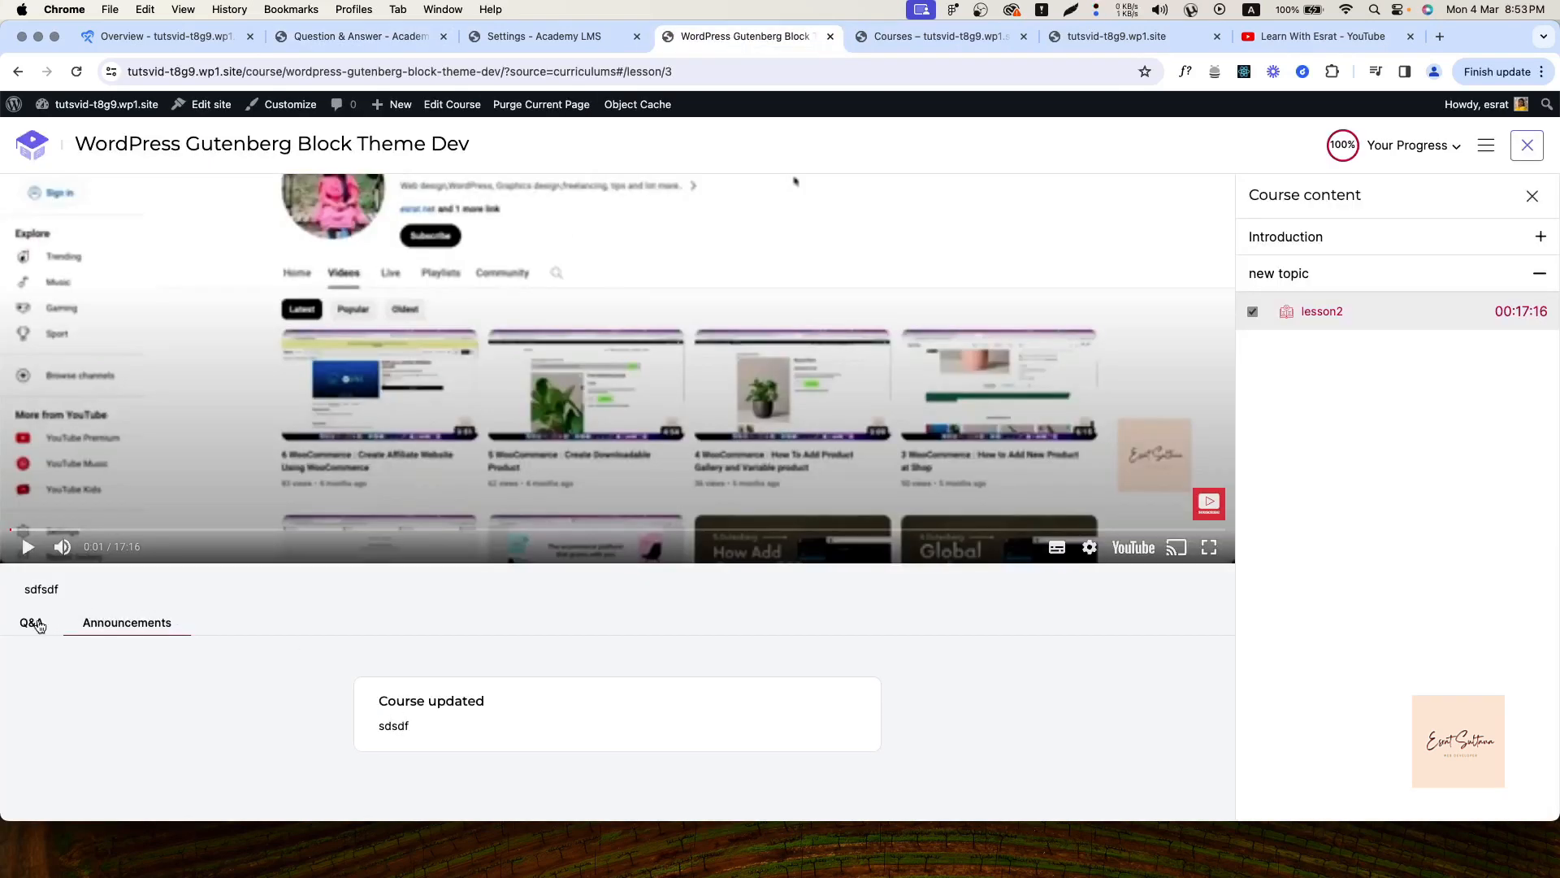
scroll(433, 723, down, 4)
Post the question 'question1' with body 'sdfdfg', then reload the admin Question & Answer list
click(449, 710)
text(que)
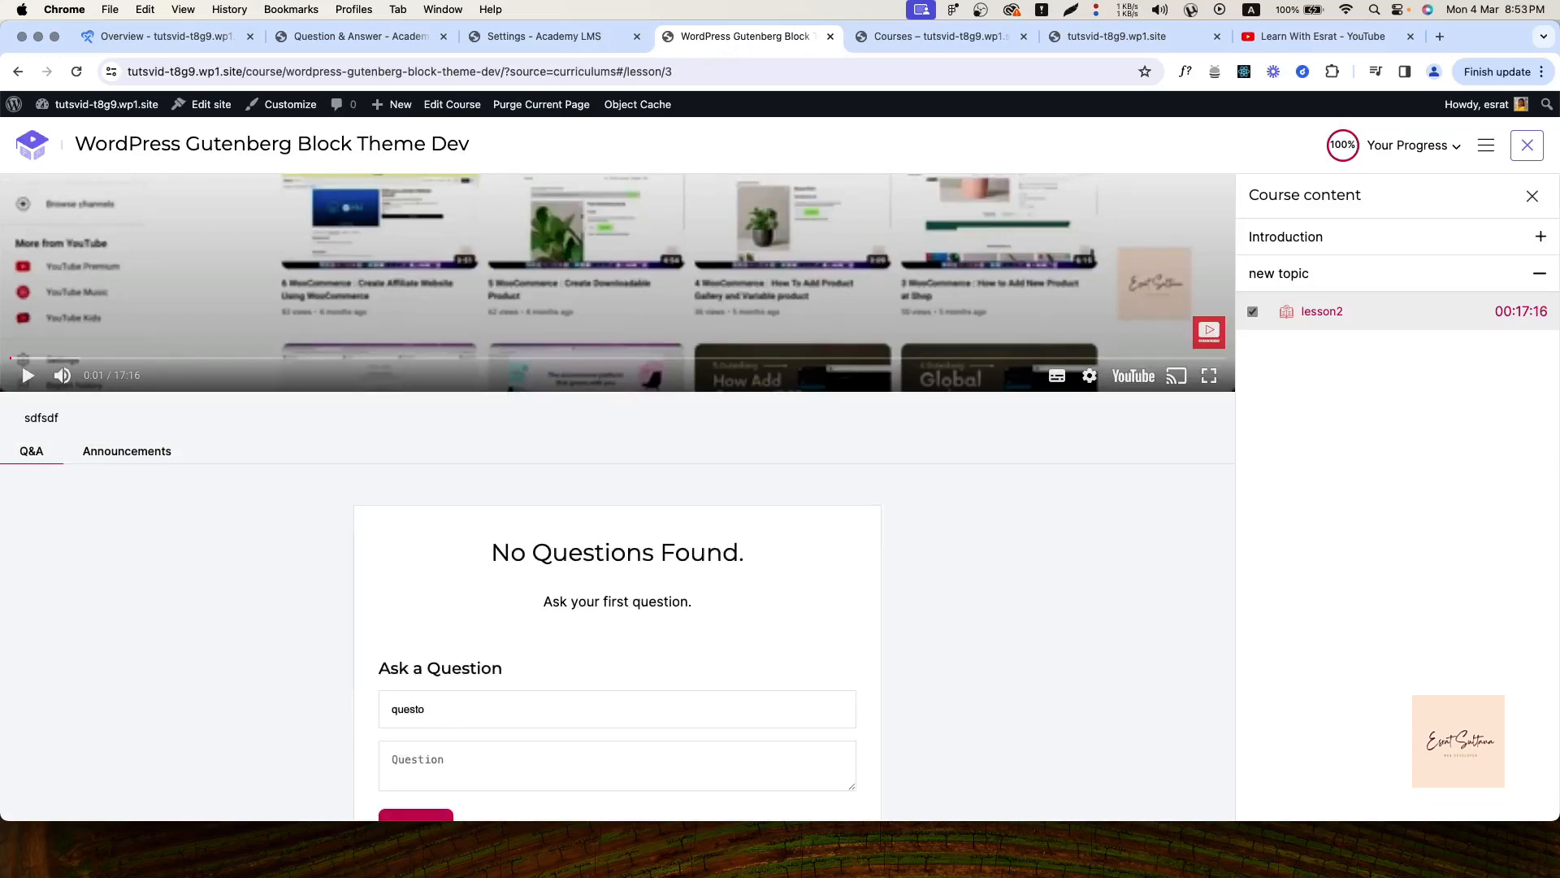
text(stion1)
click(418, 776)
text(sdfdfg)
scroll(471, 732, down, 3)
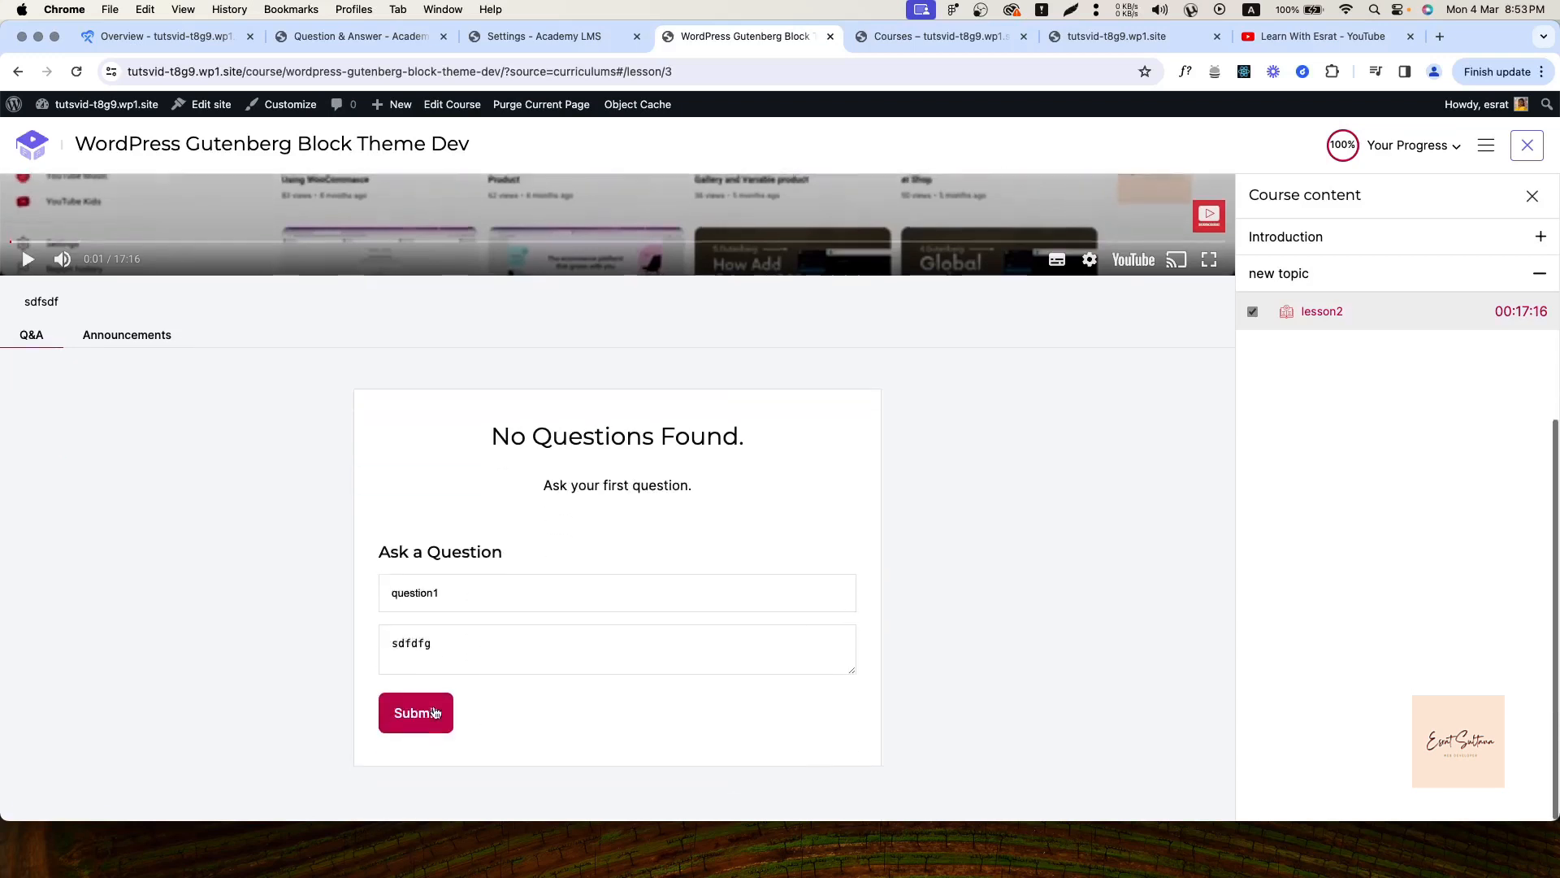
click(435, 713)
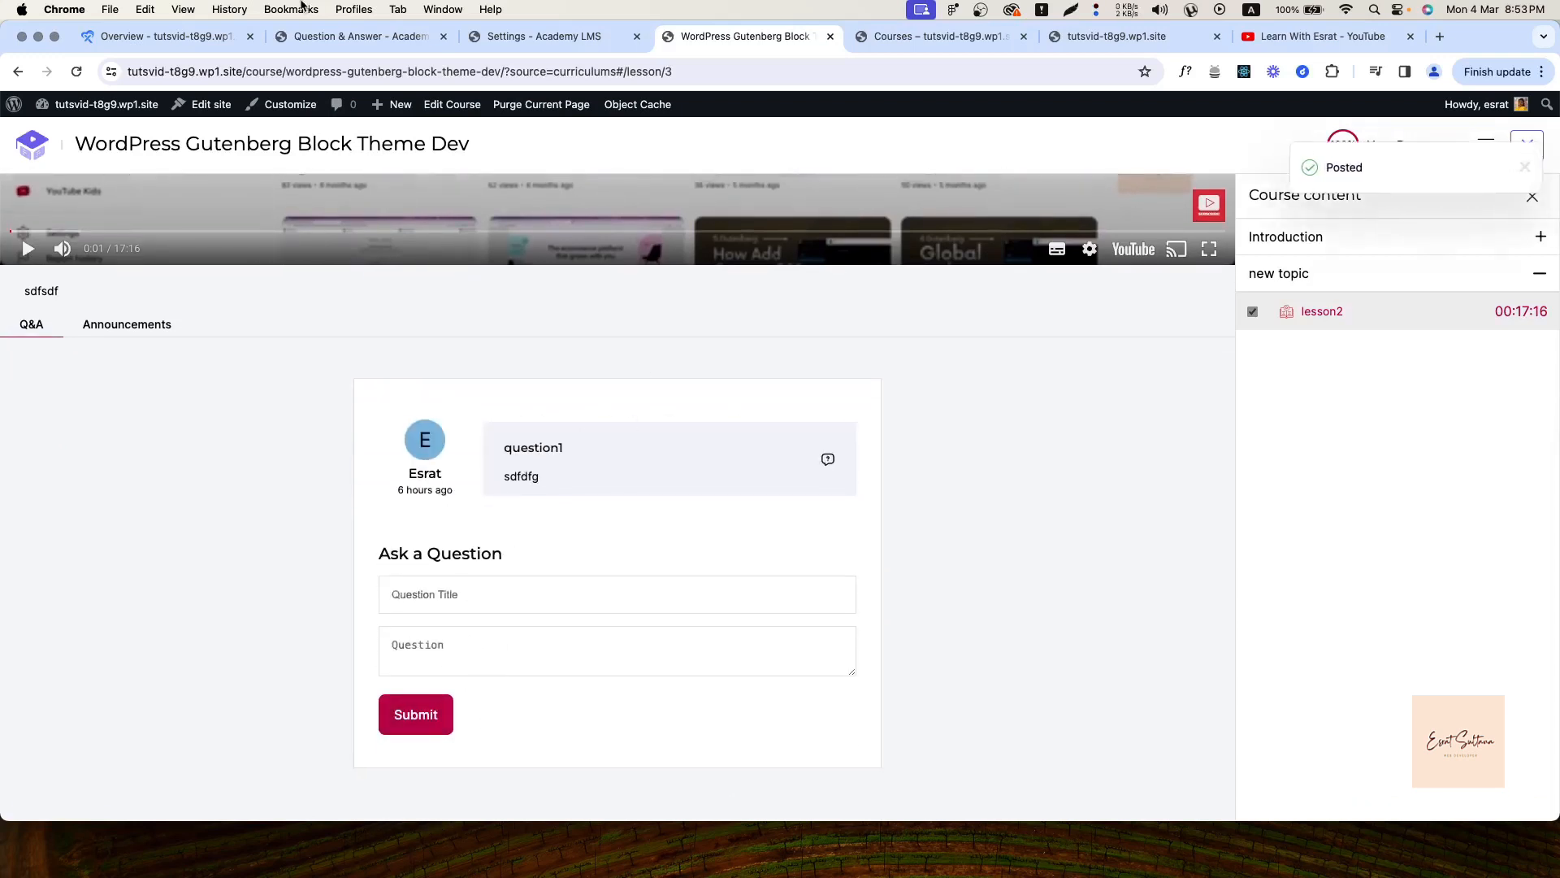
click(350, 36)
click(76, 71)
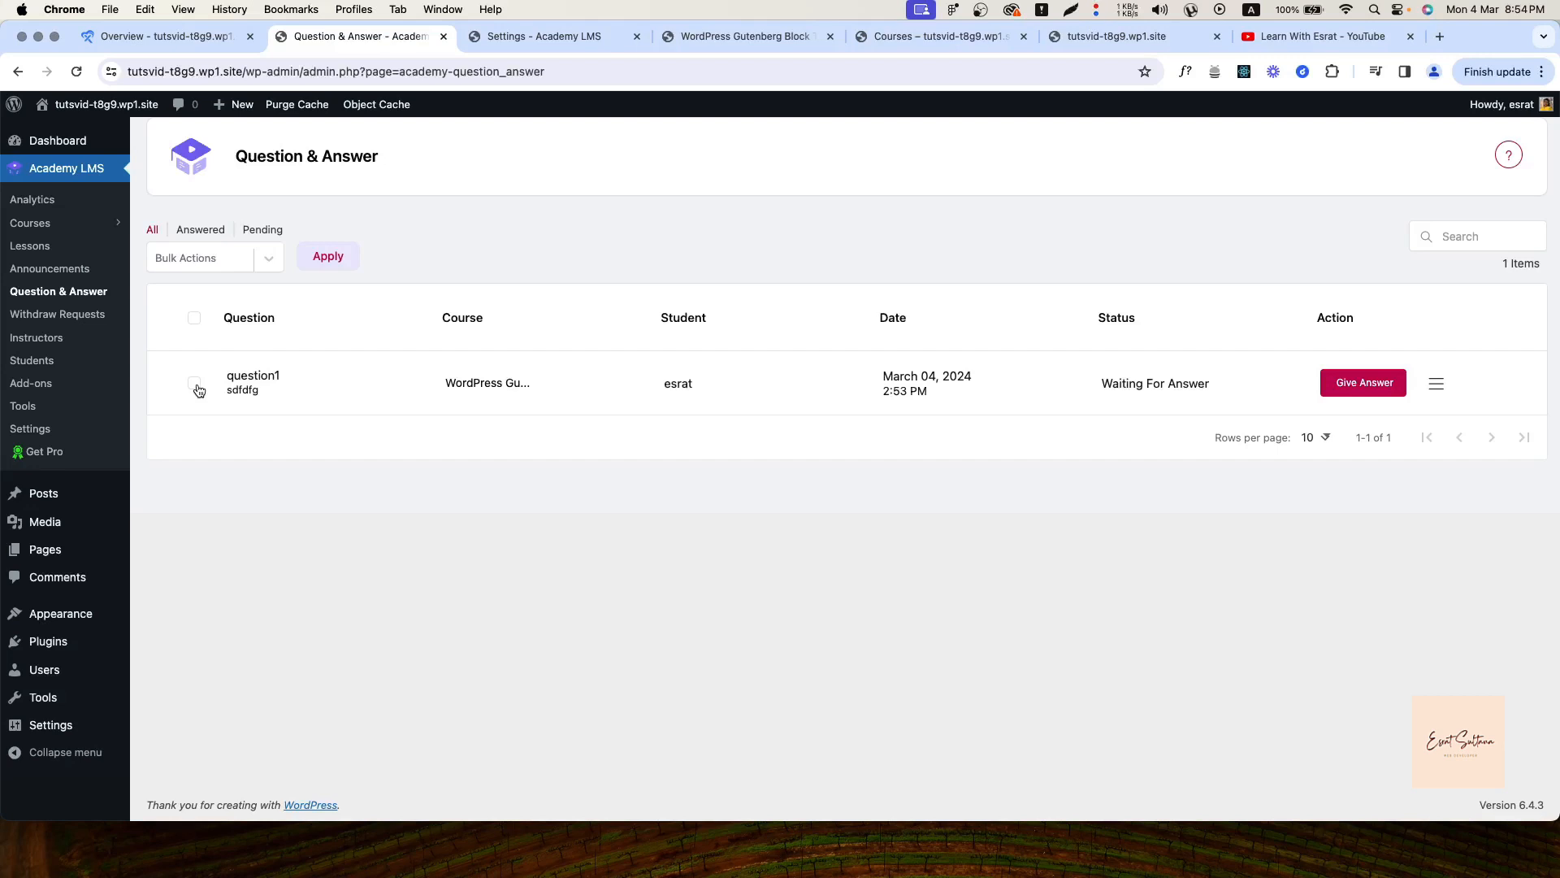
Reply 'sdfsd' to question1 from the admin Question & Answer list
click(1344, 388)
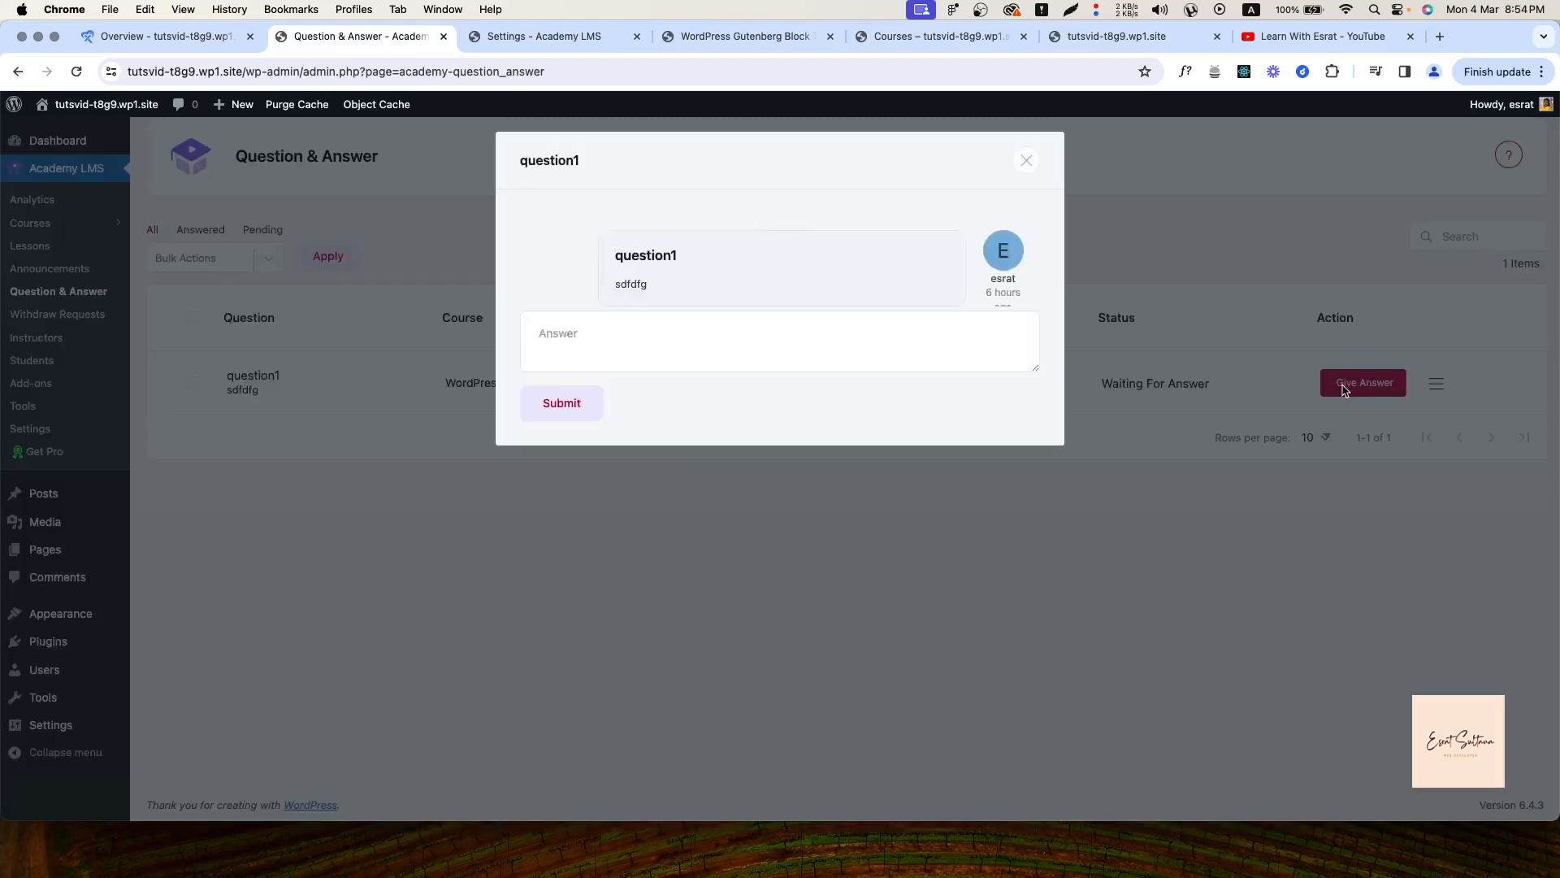
text(sdfsd)
click(563, 410)
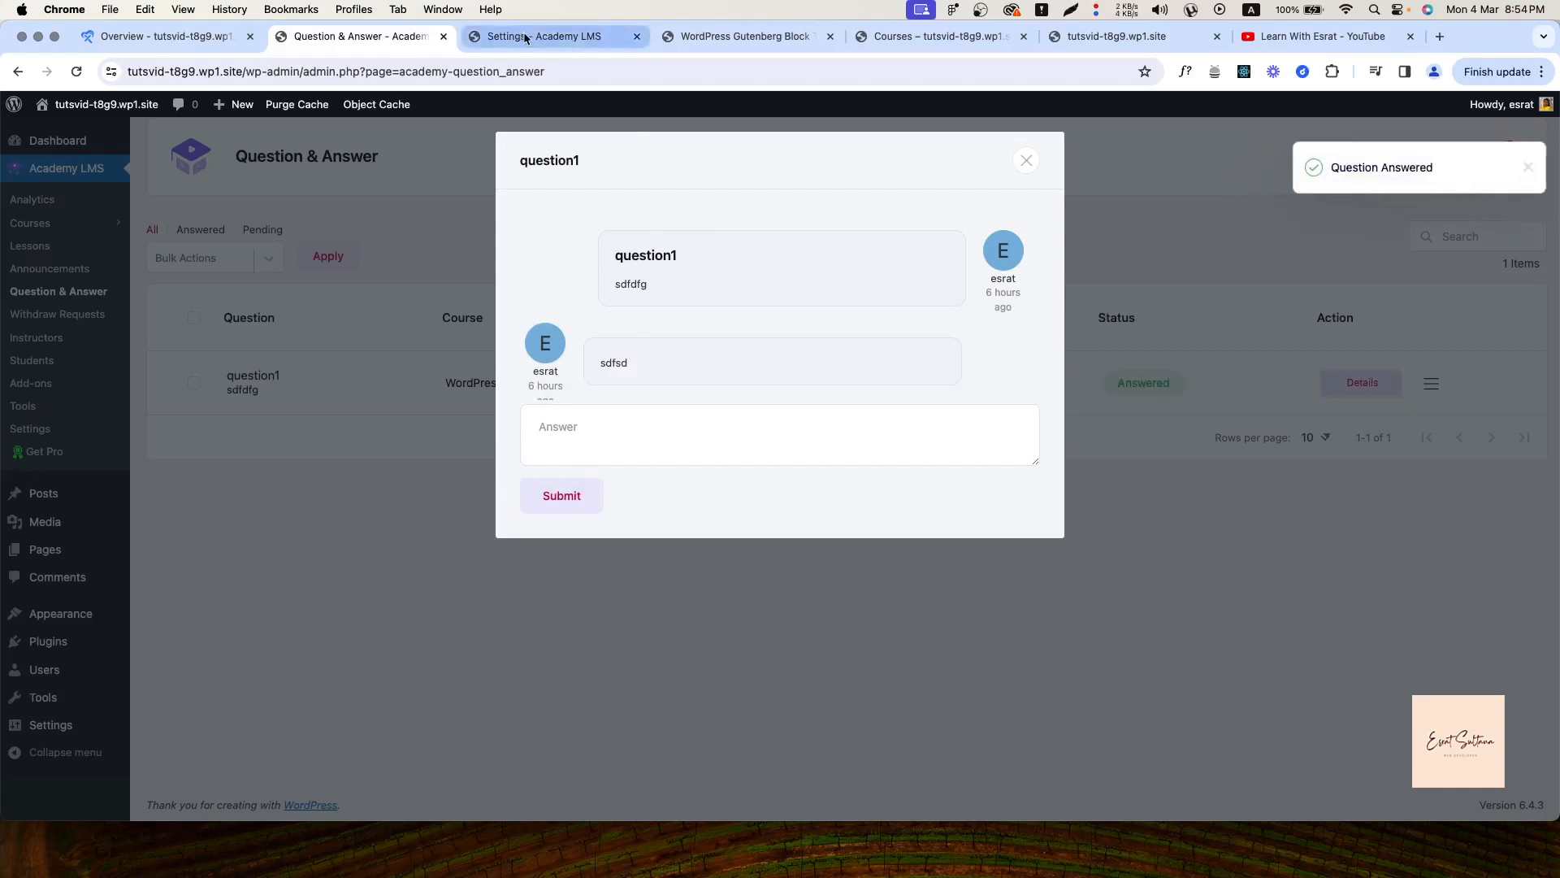
Reload the lesson page, briefly play the video, expand question1's replies, then return to the admin list
click(724, 36)
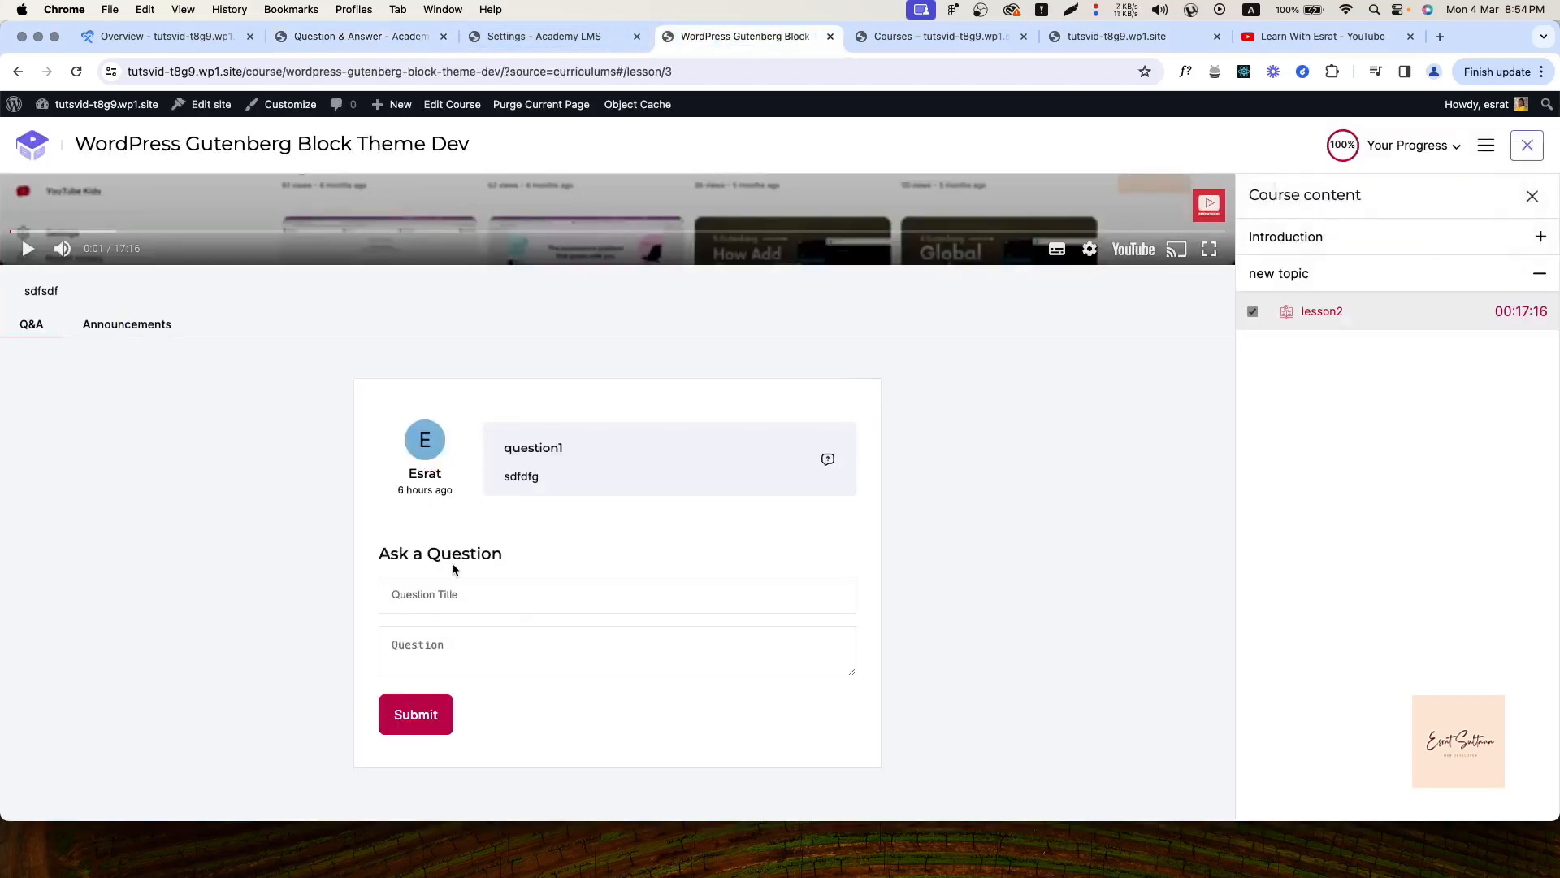
key(super+r)
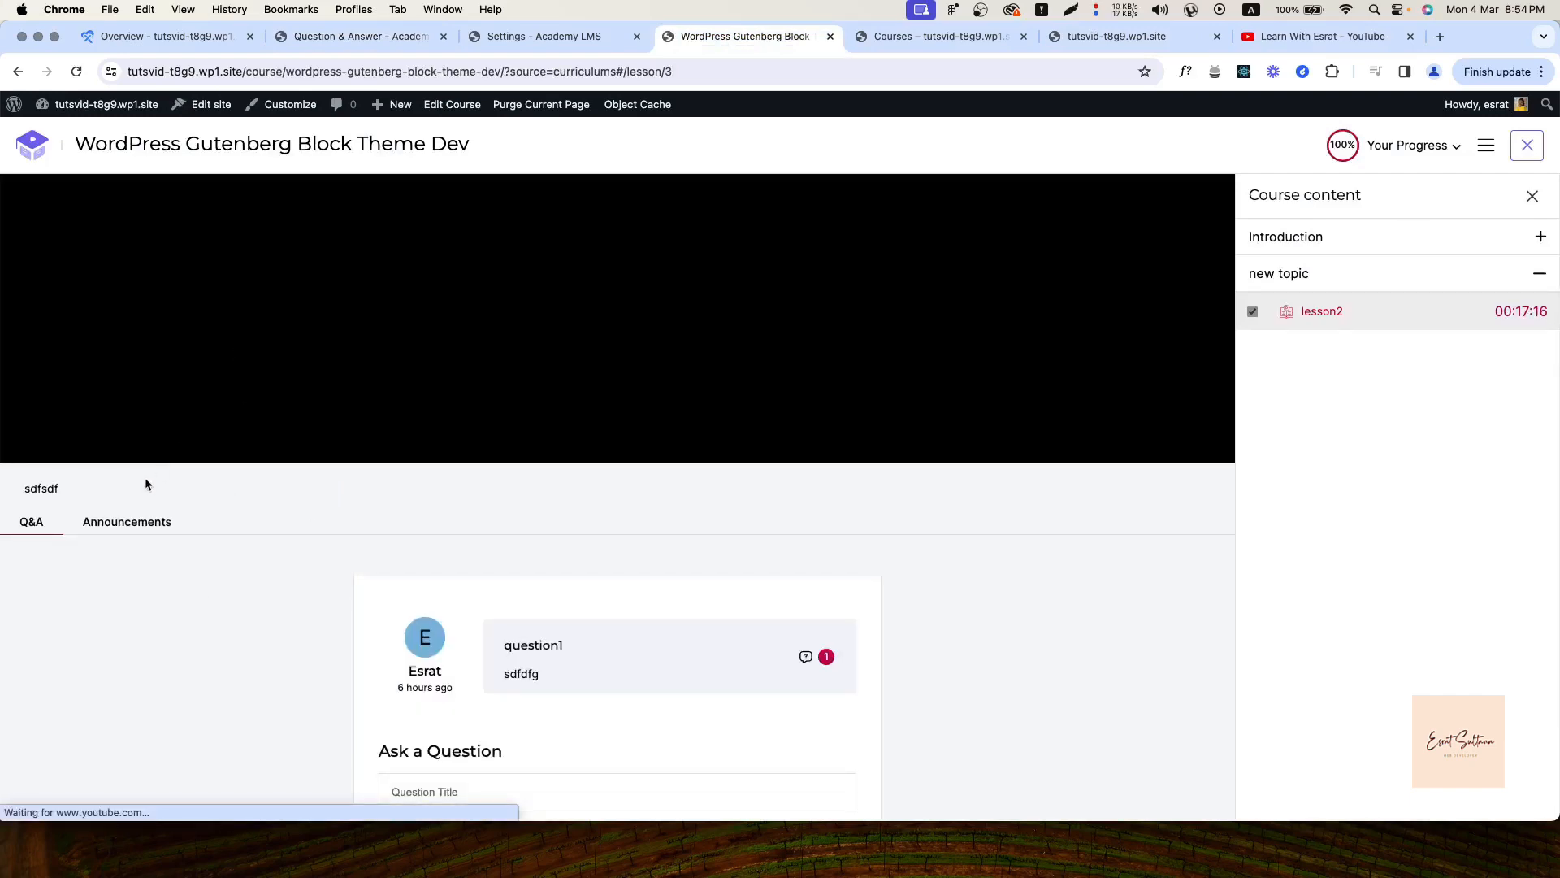
click(126, 522)
click(27, 547)
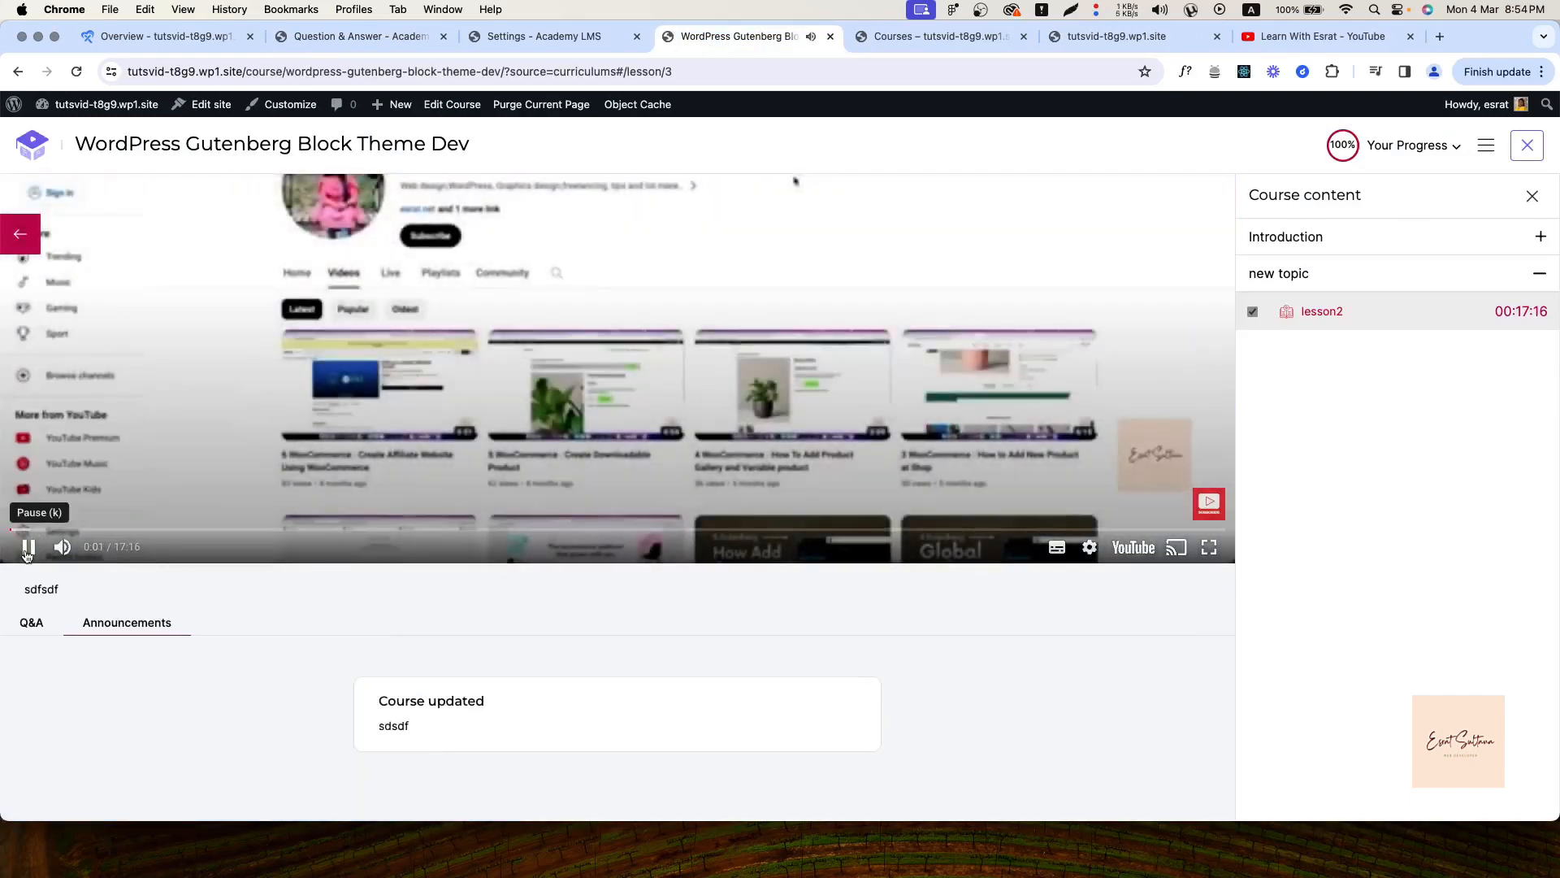
click(27, 552)
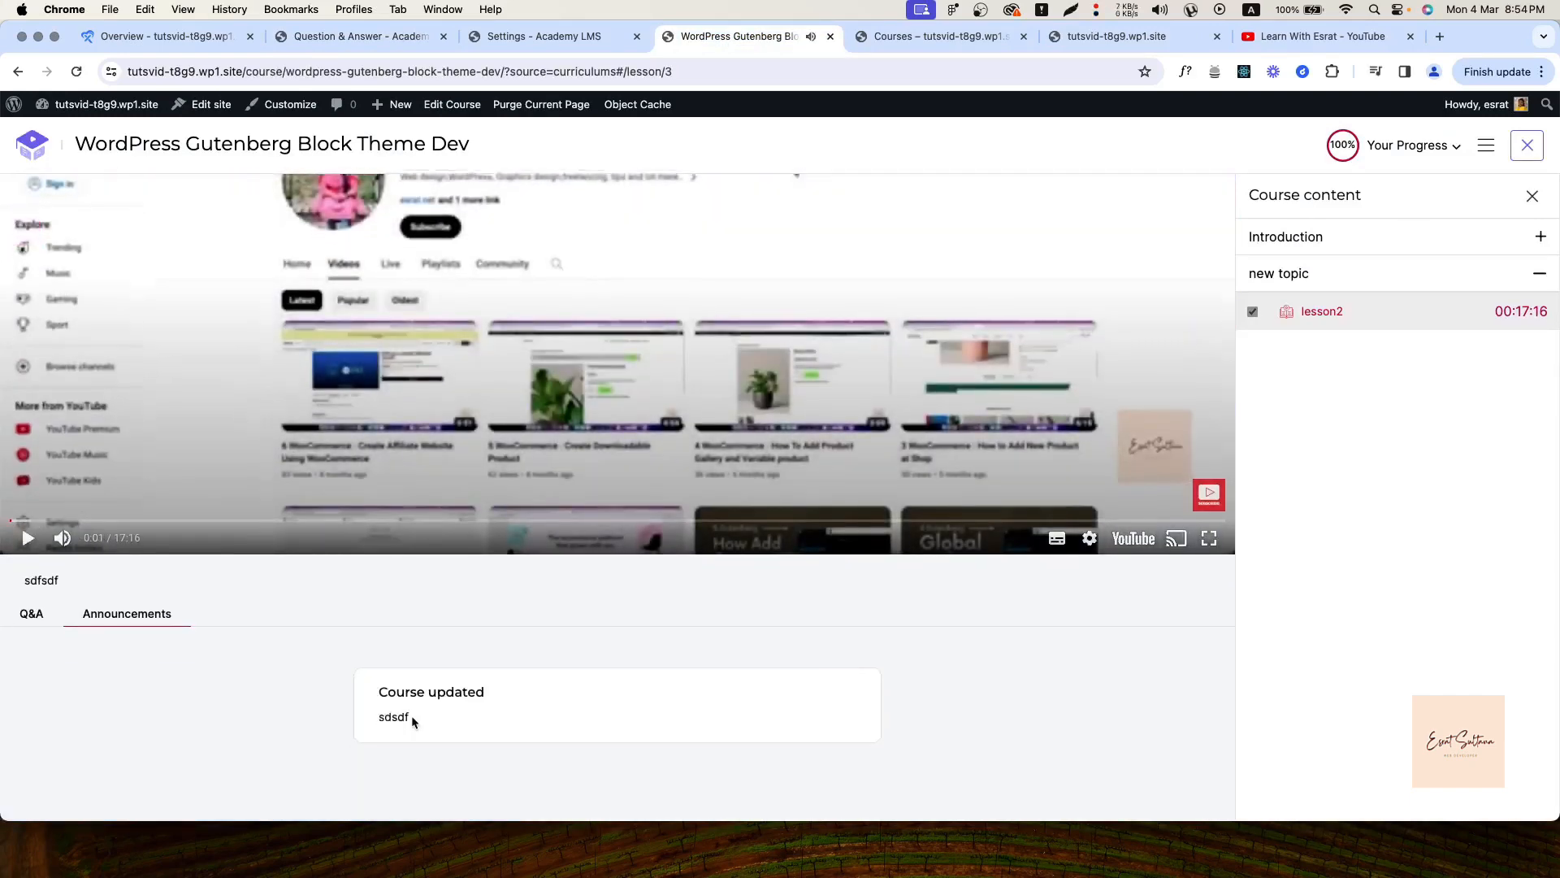
click(31, 622)
scroll(271, 720, down, 5)
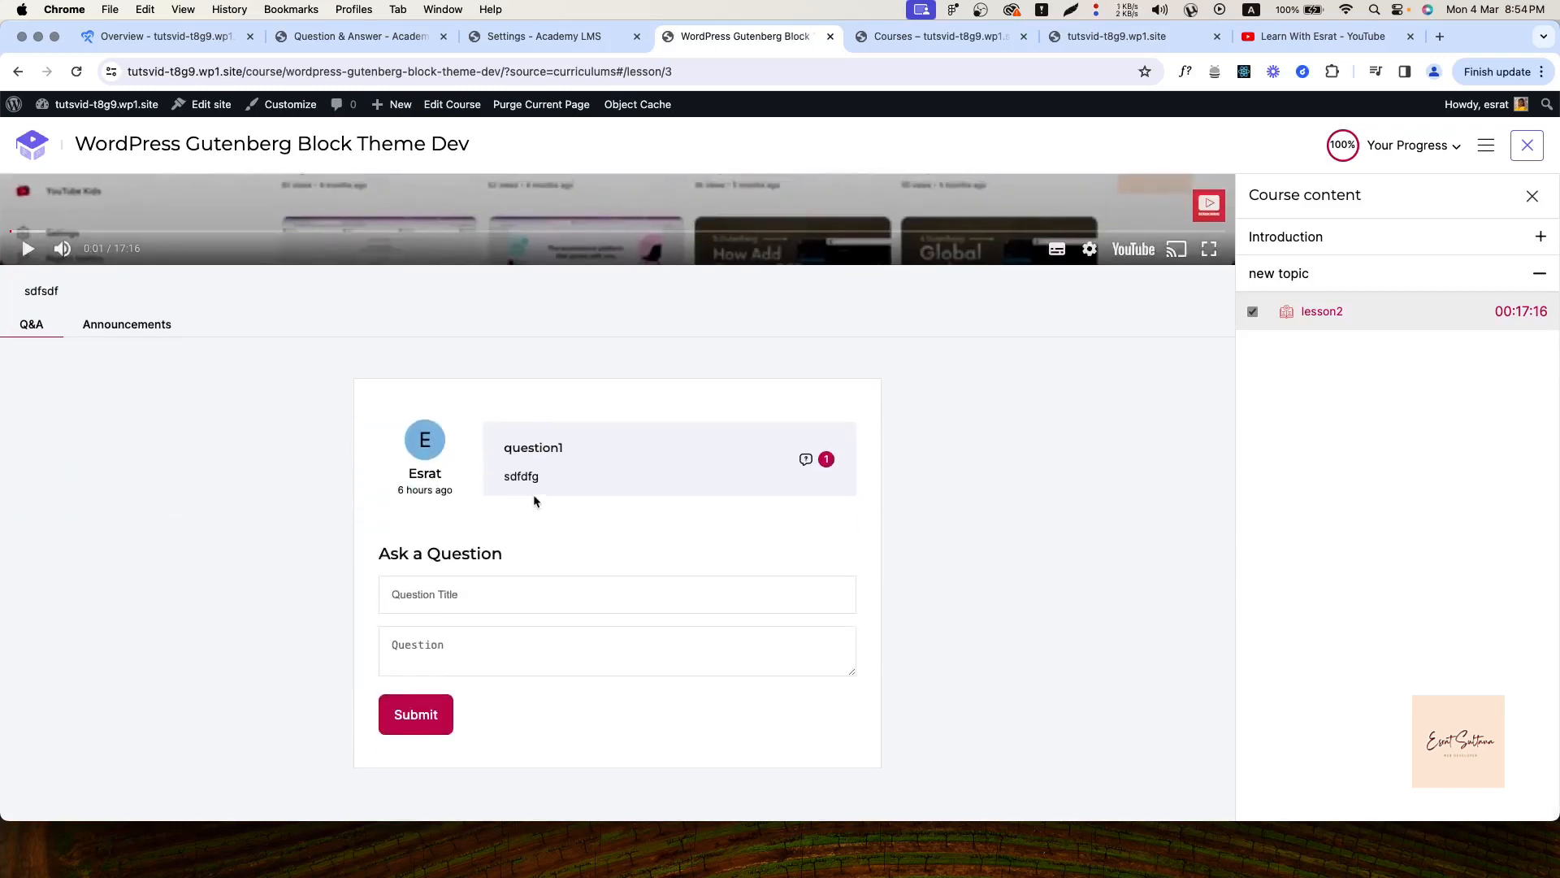
click(808, 461)
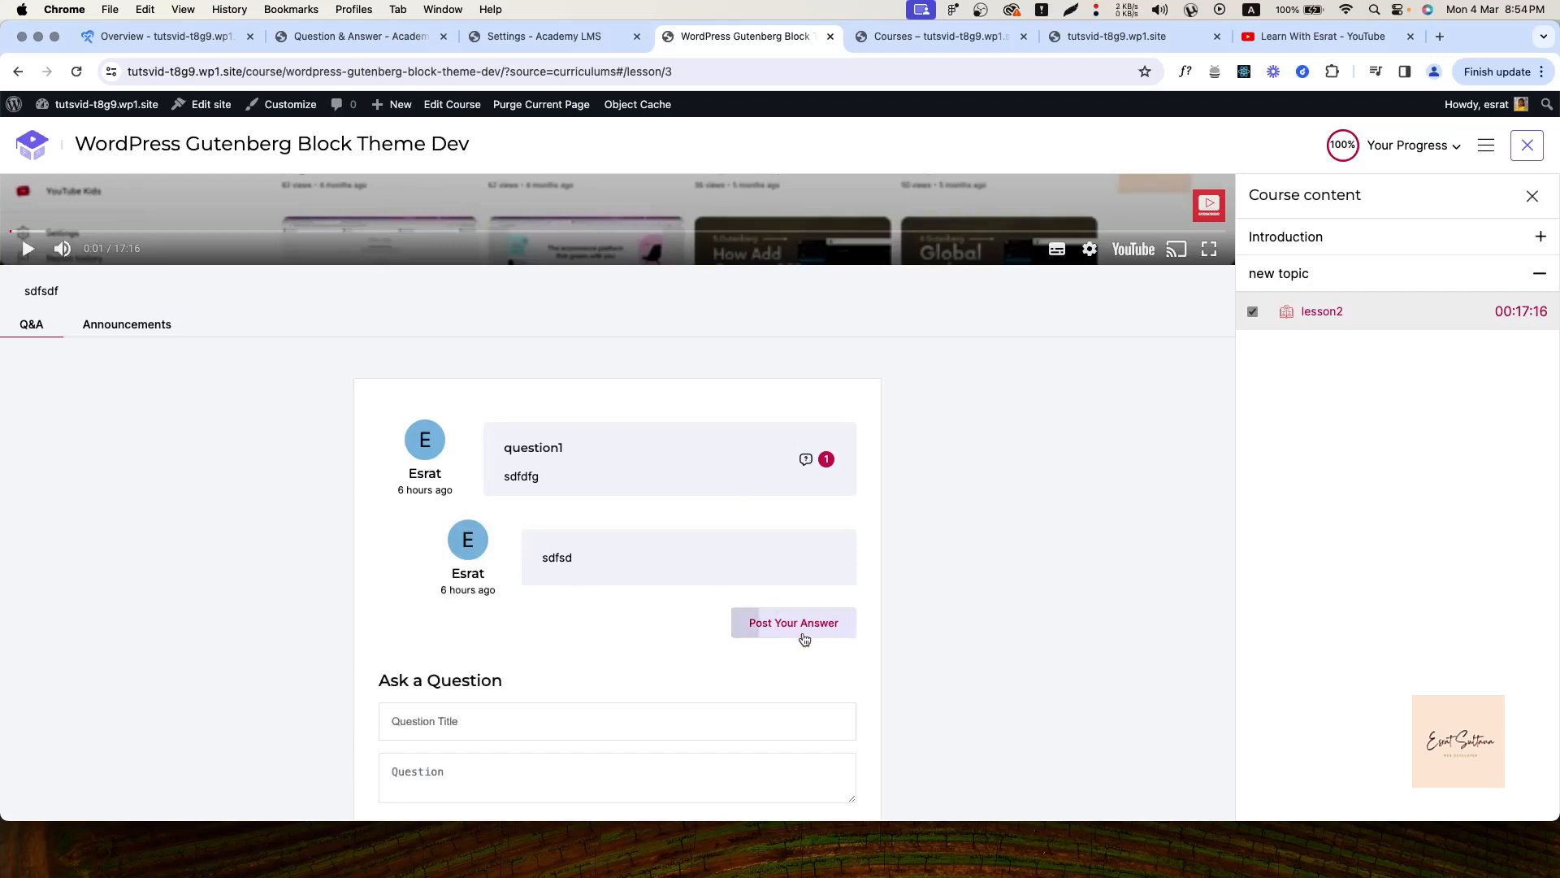
click(309, 38)
click(1019, 159)
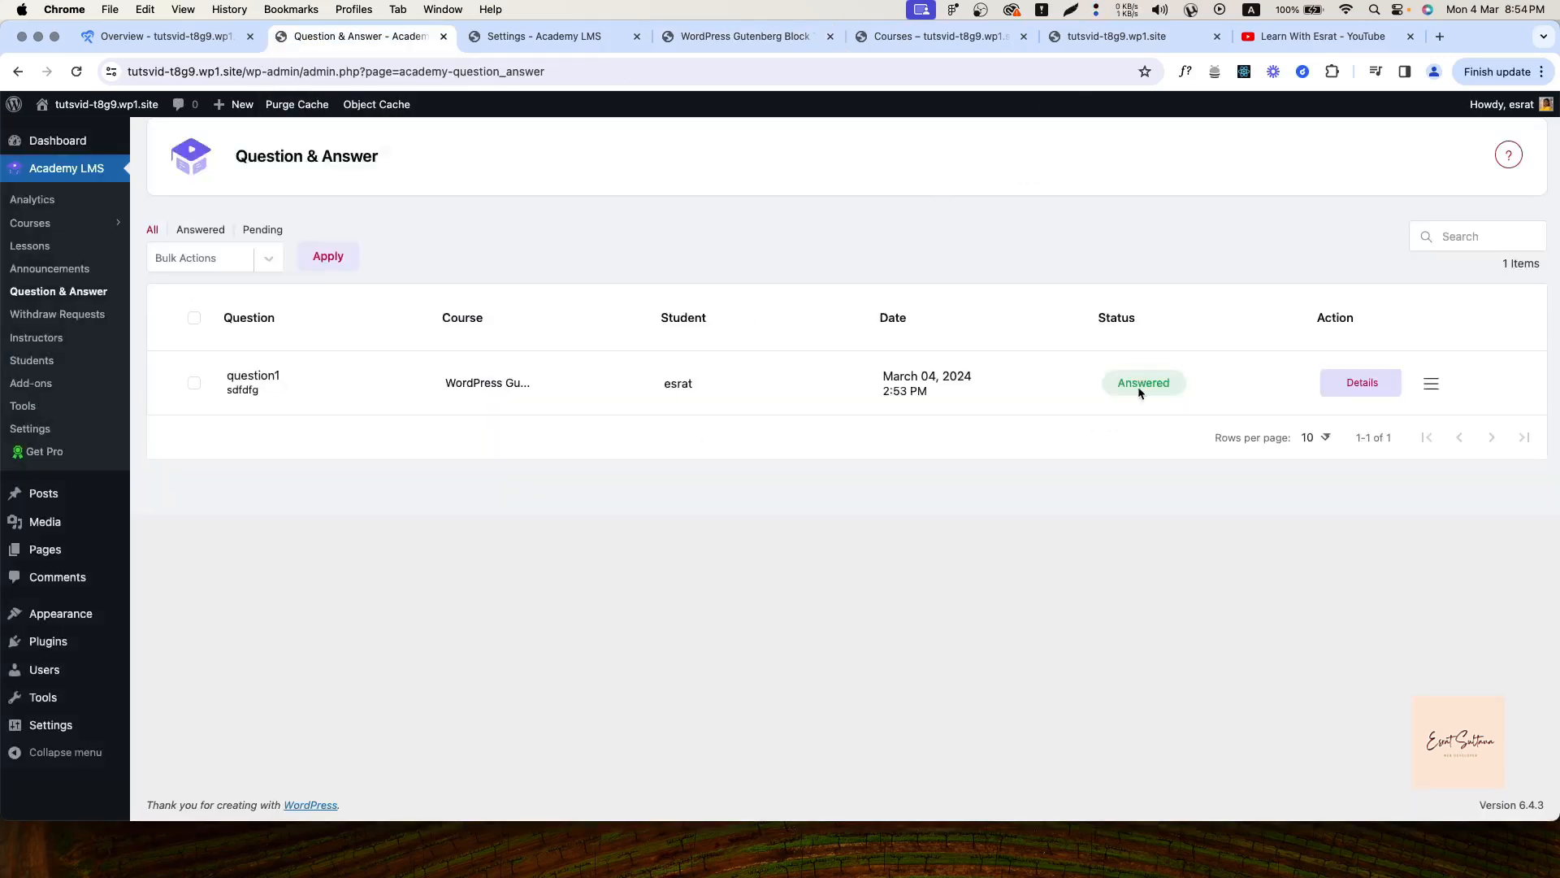
Filter questions by Answered and Pending, return to All, then view Instructors and Students
click(202, 231)
click(262, 230)
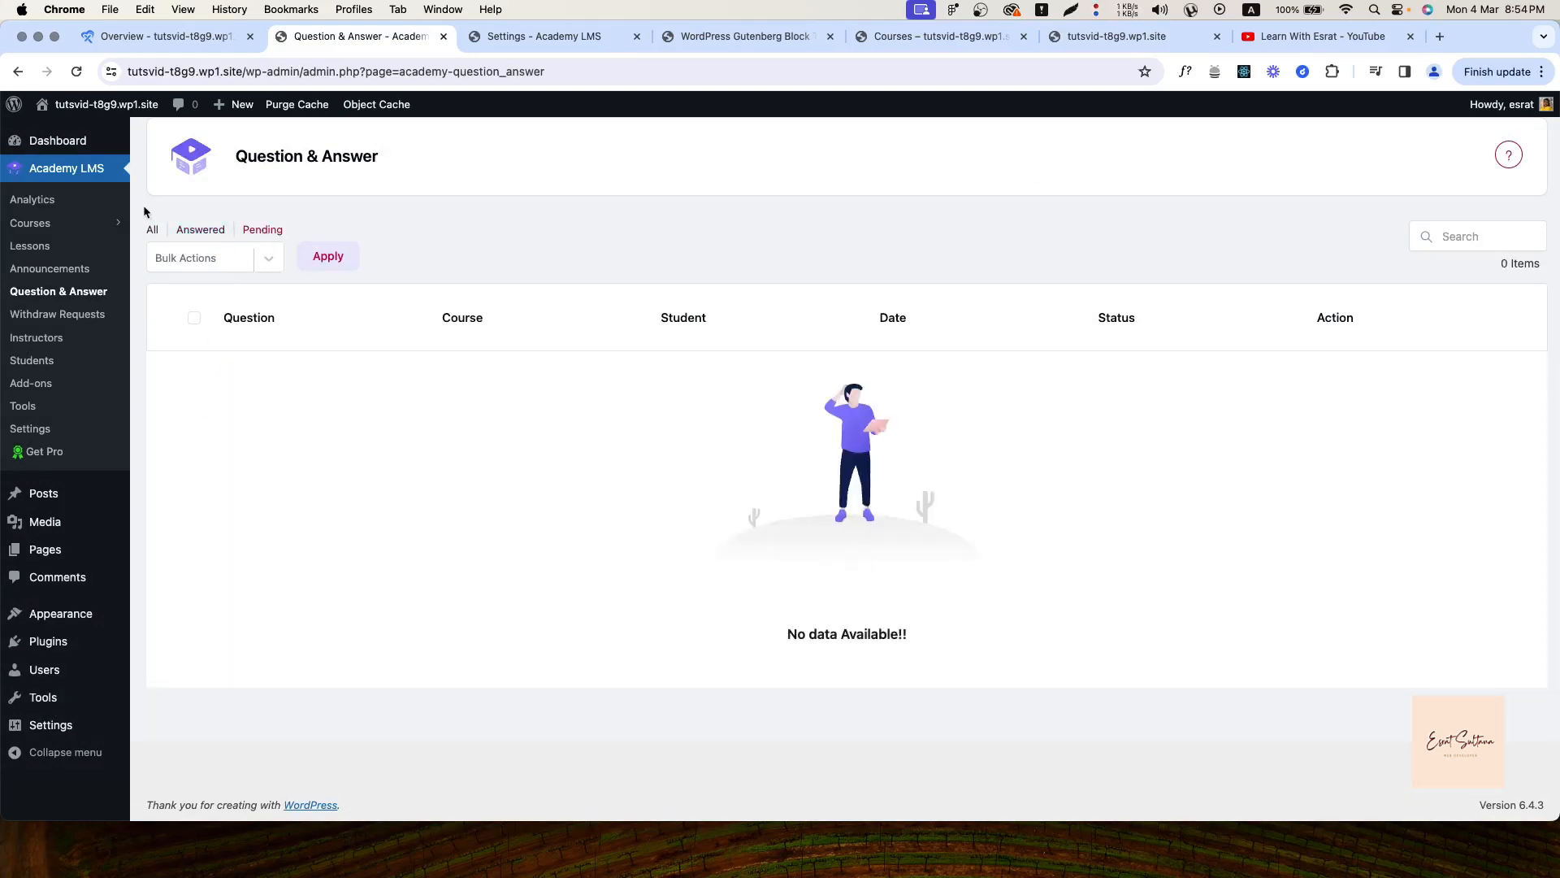
click(152, 229)
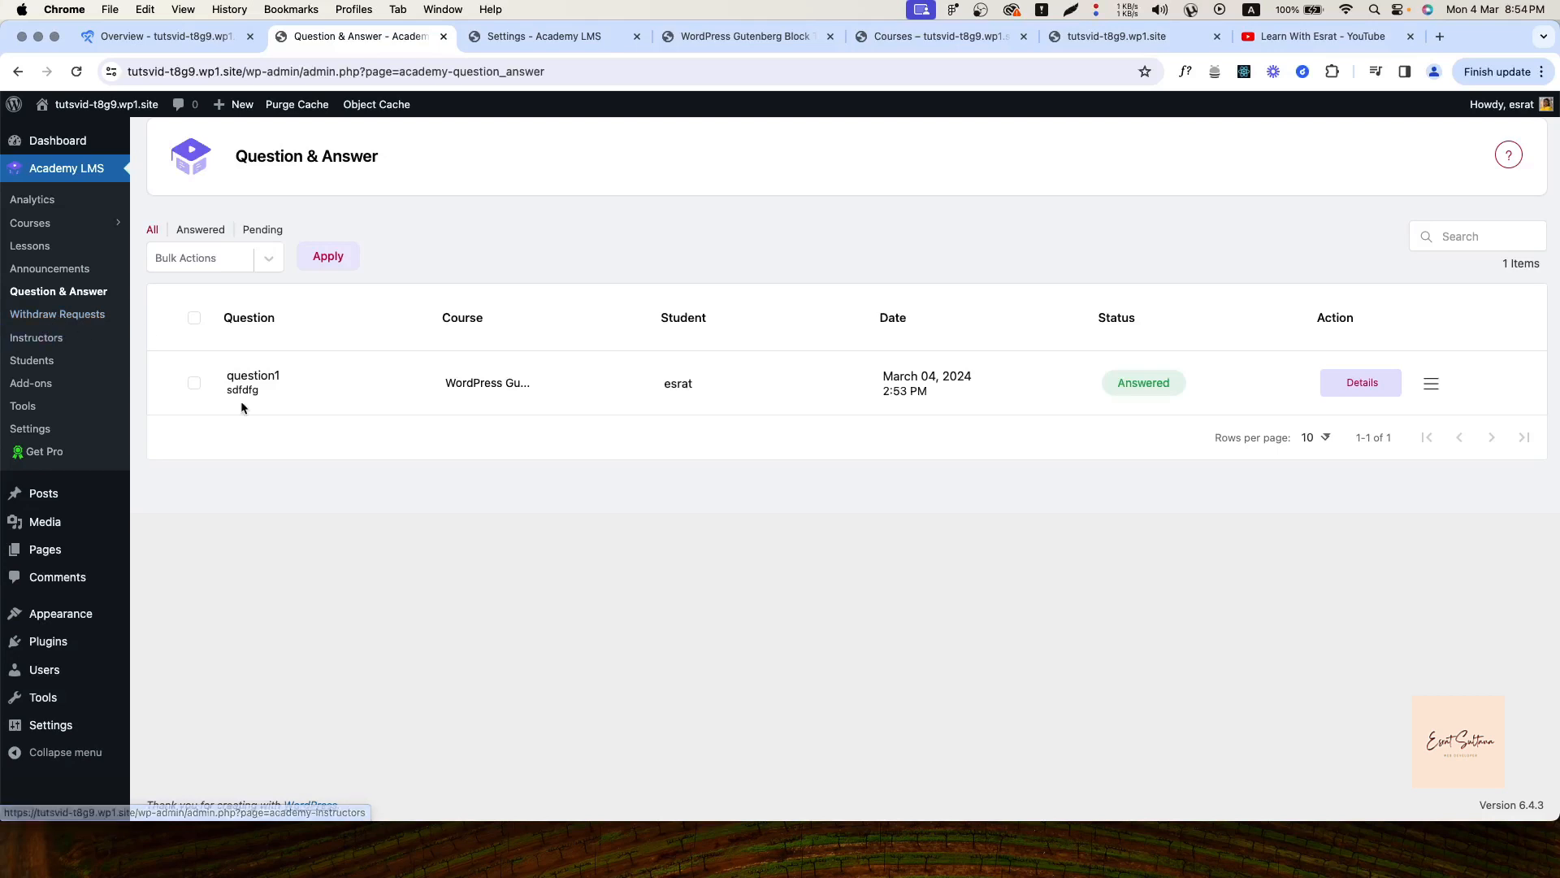
click(34, 337)
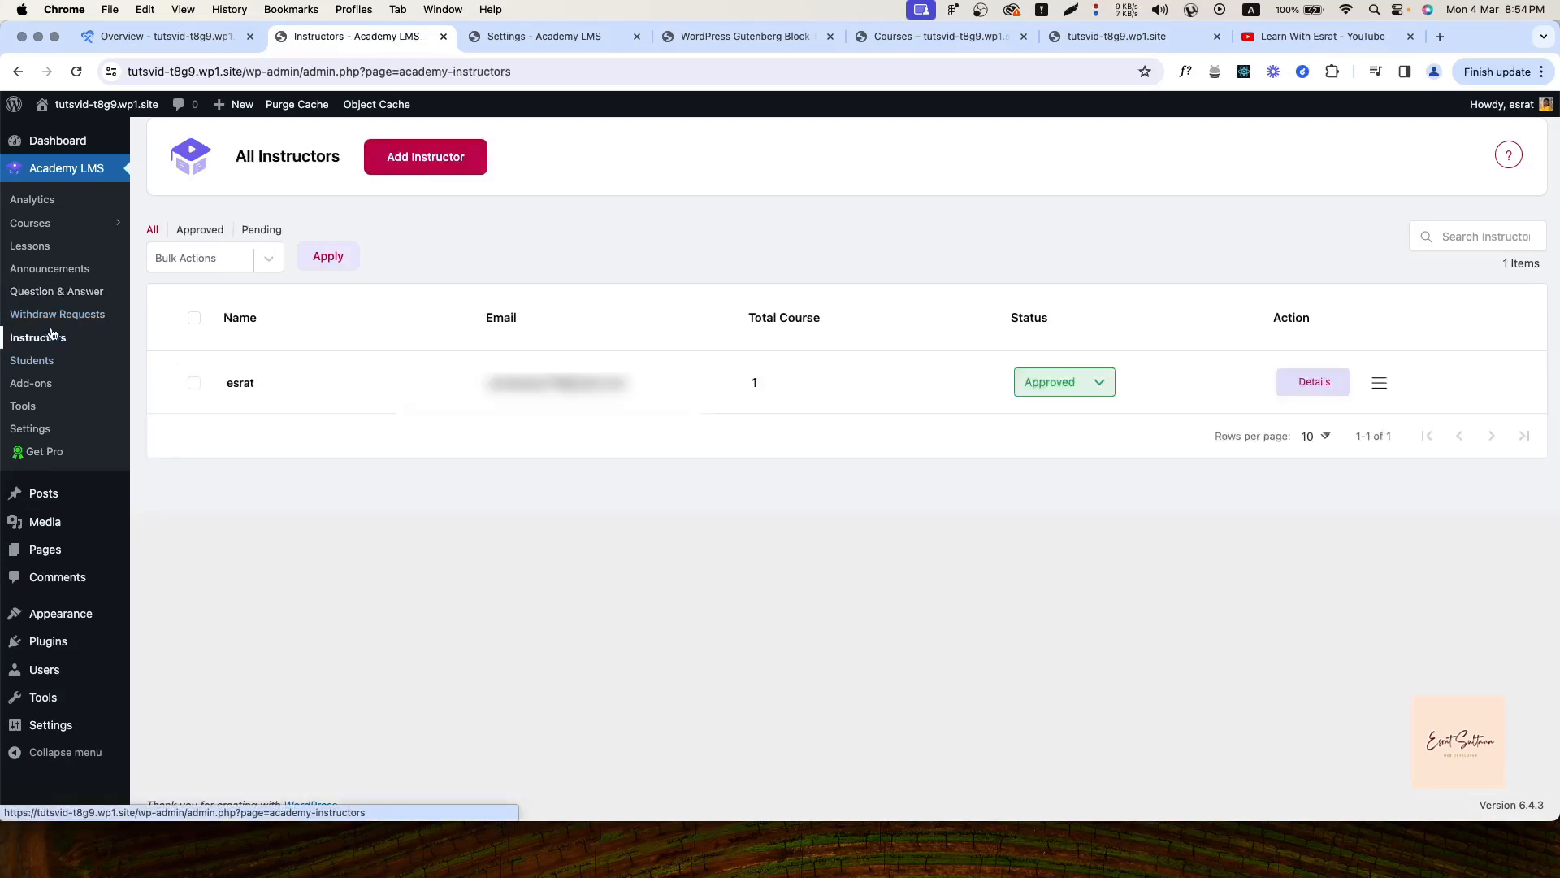
click(24, 365)
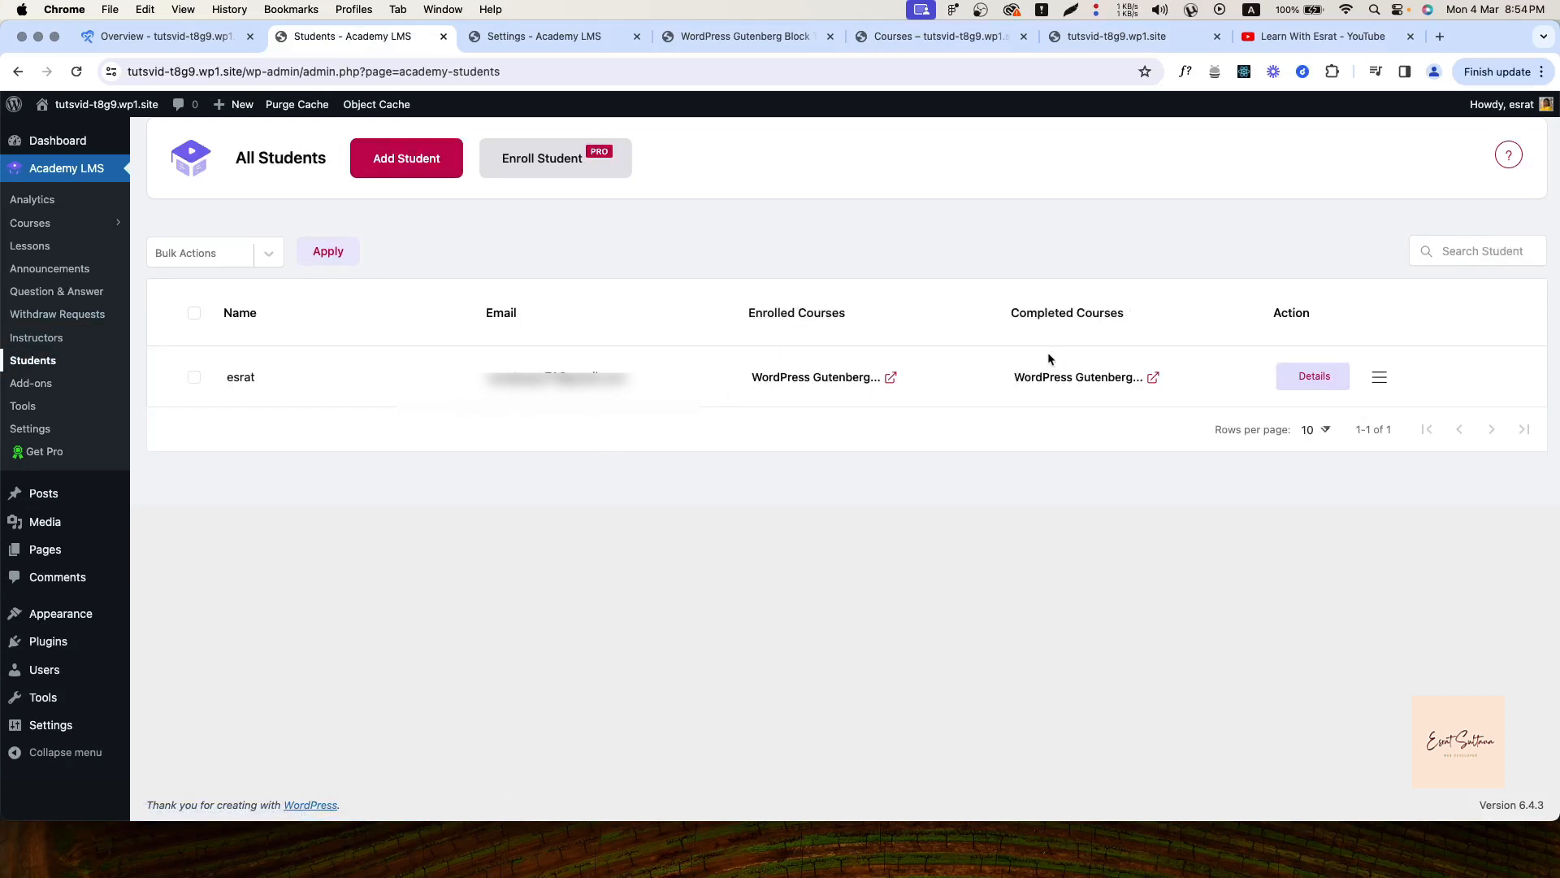
View the existing student's details, then open the Add Student form
click(1310, 375)
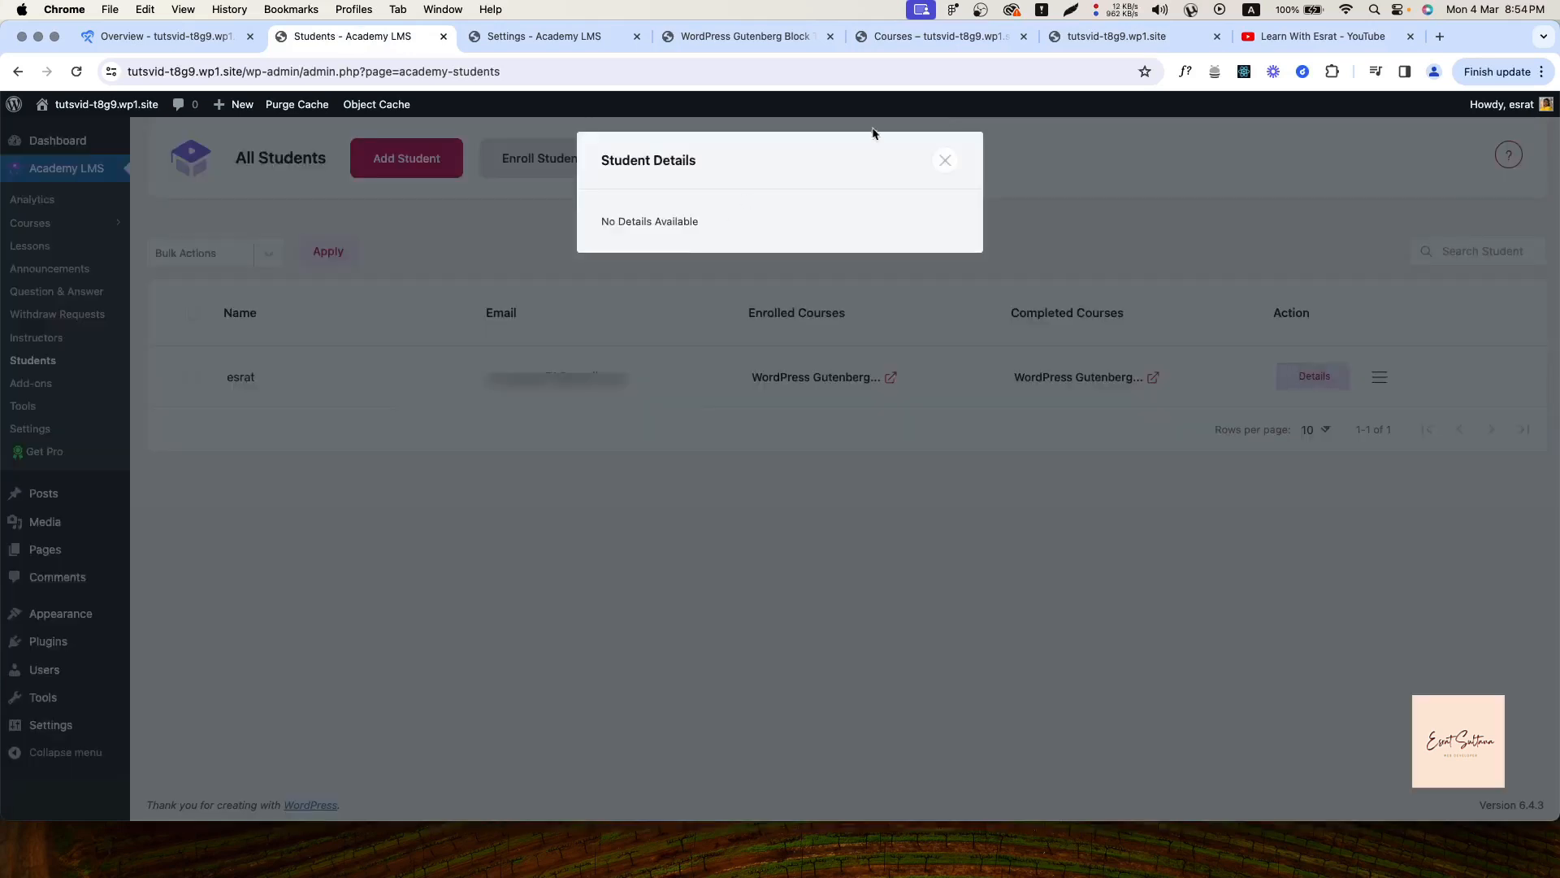
click(945, 160)
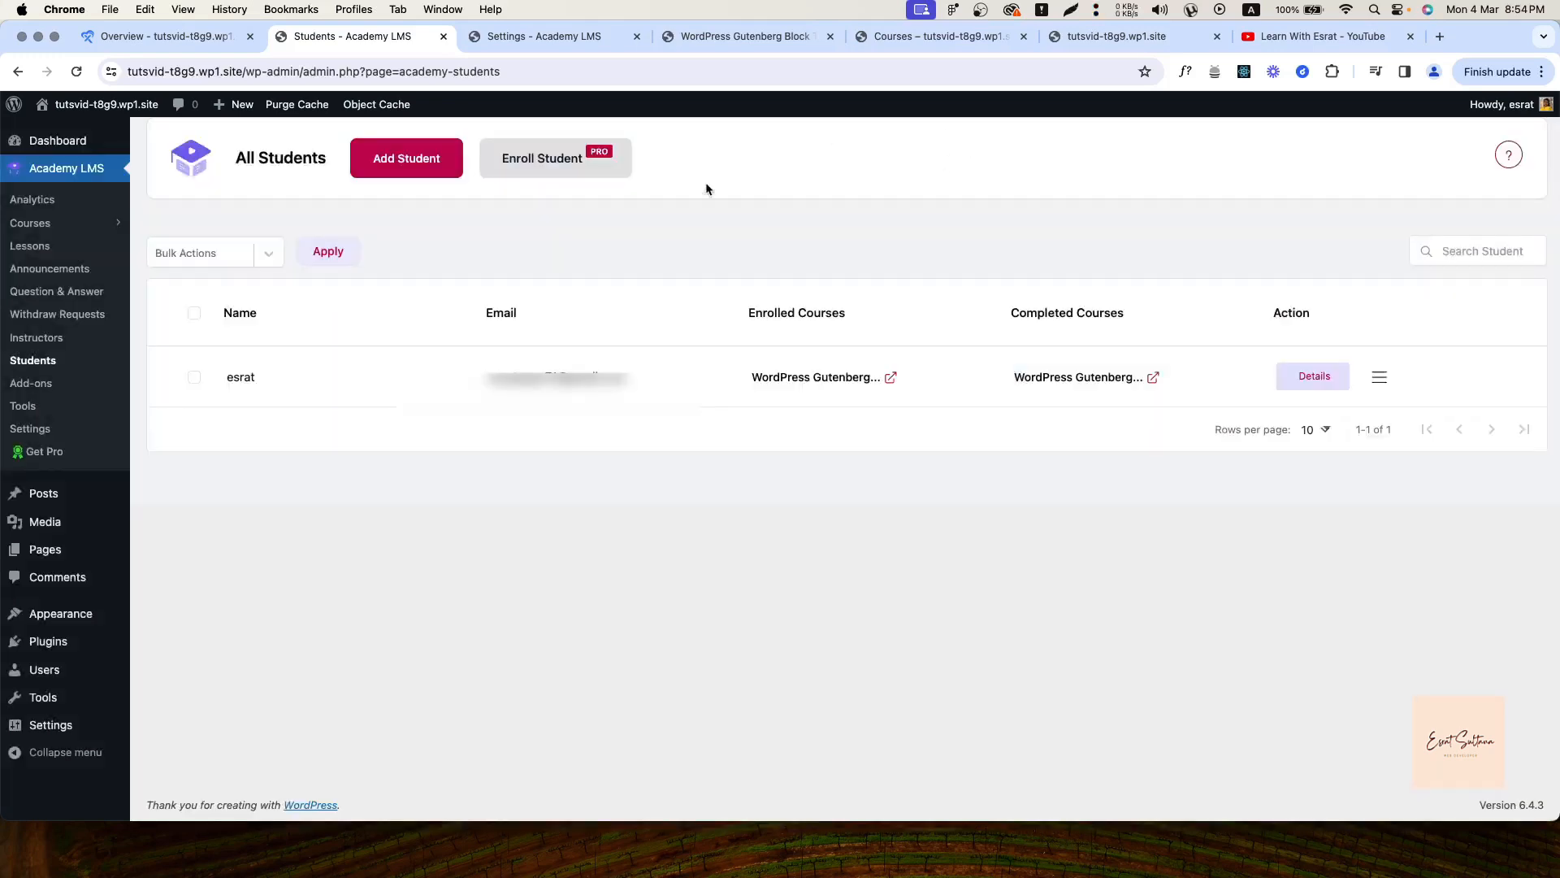
click(424, 165)
Enter the new student's first and last name and a first-draft user name
click(605, 261)
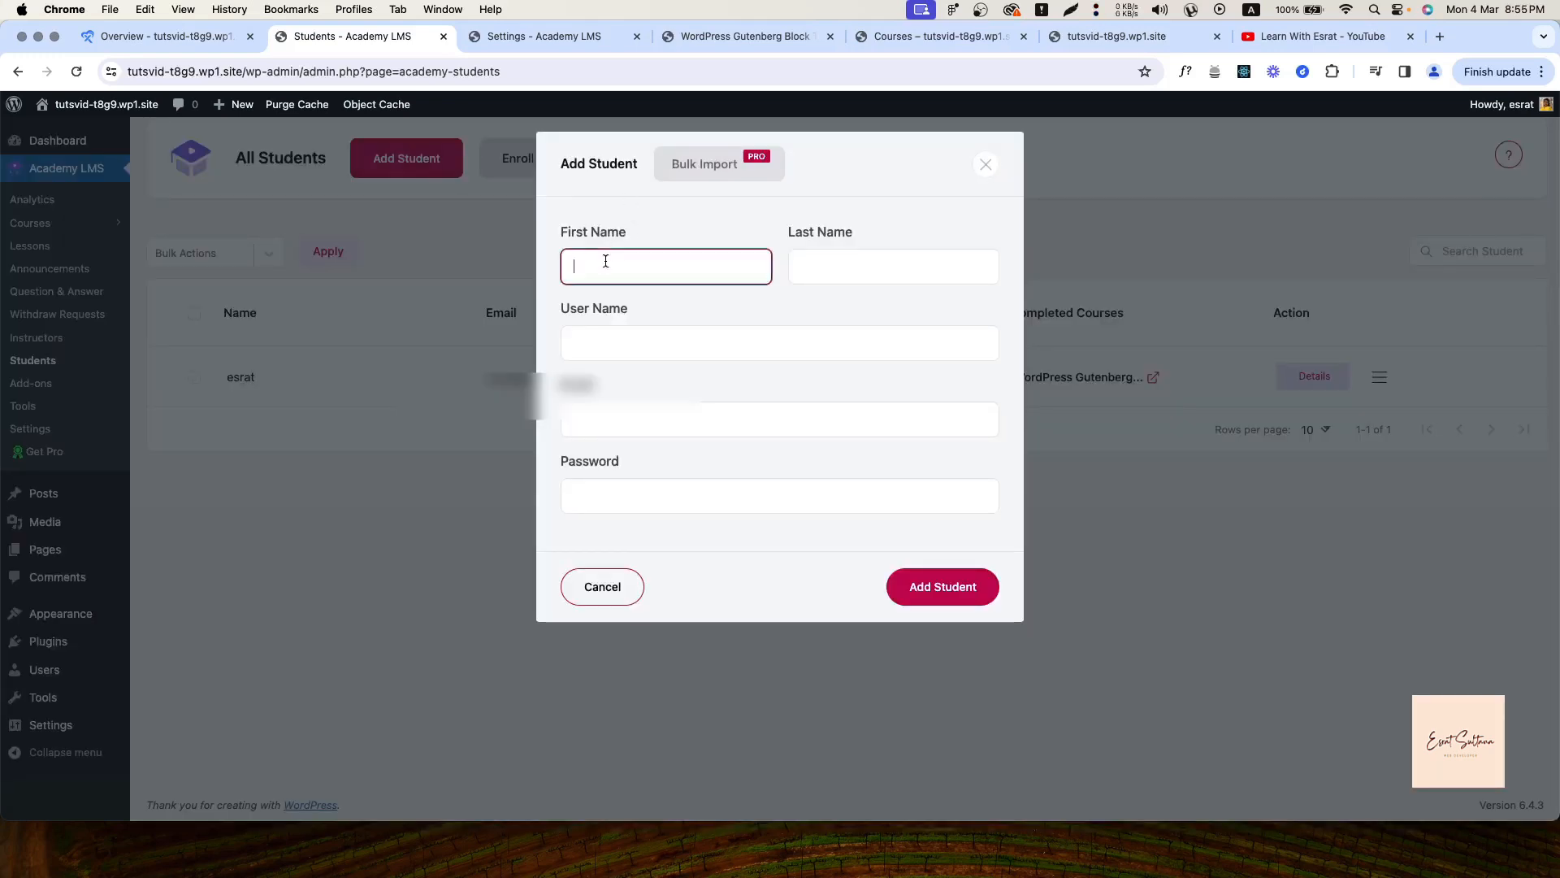
click(600, 262)
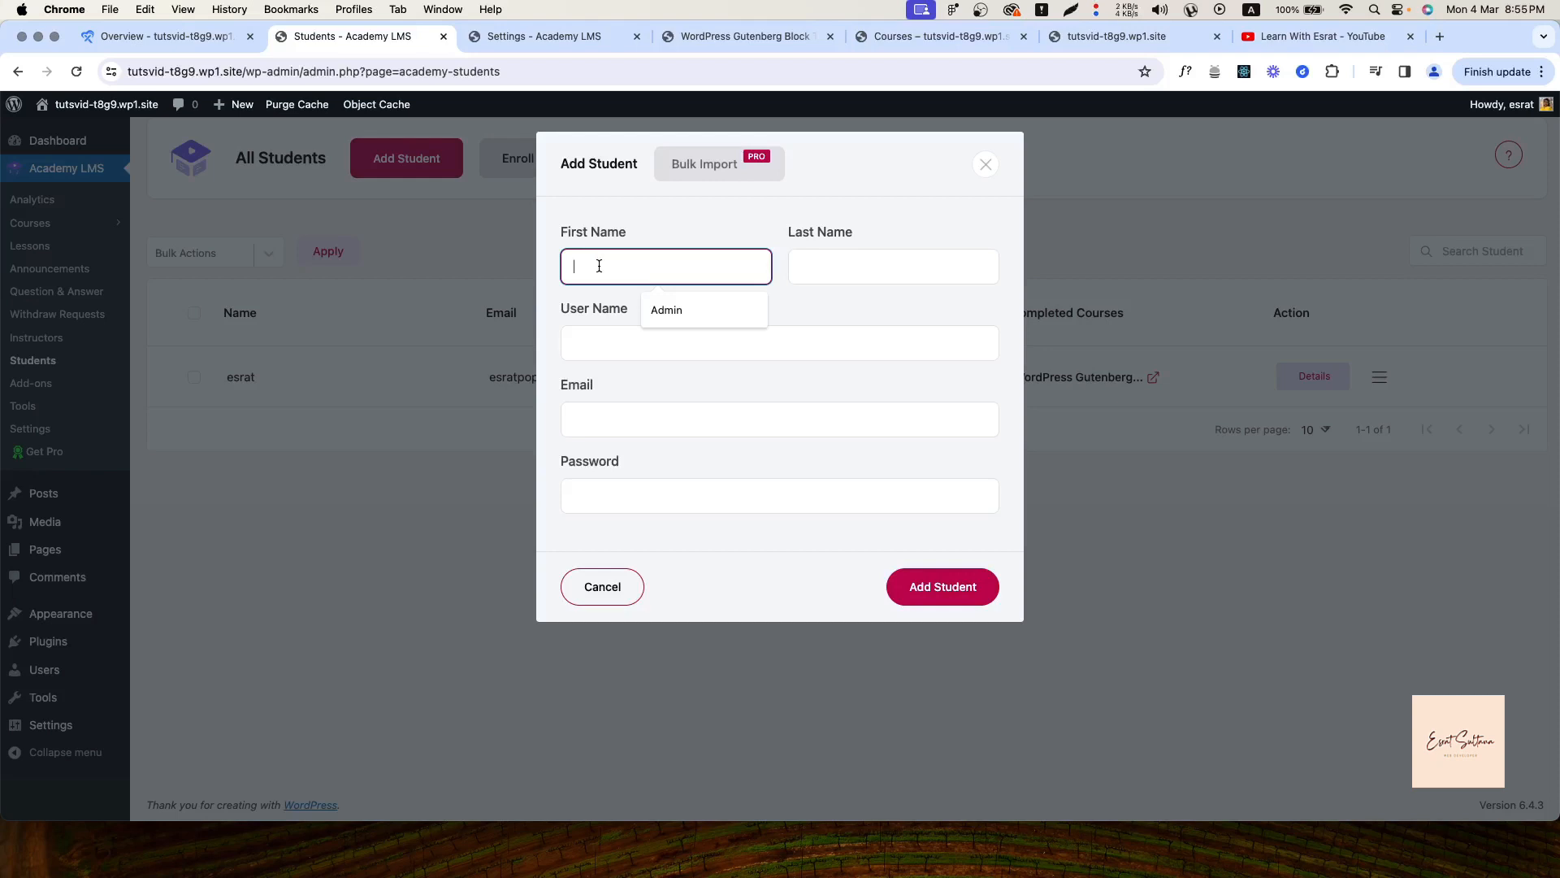
text(esrt)
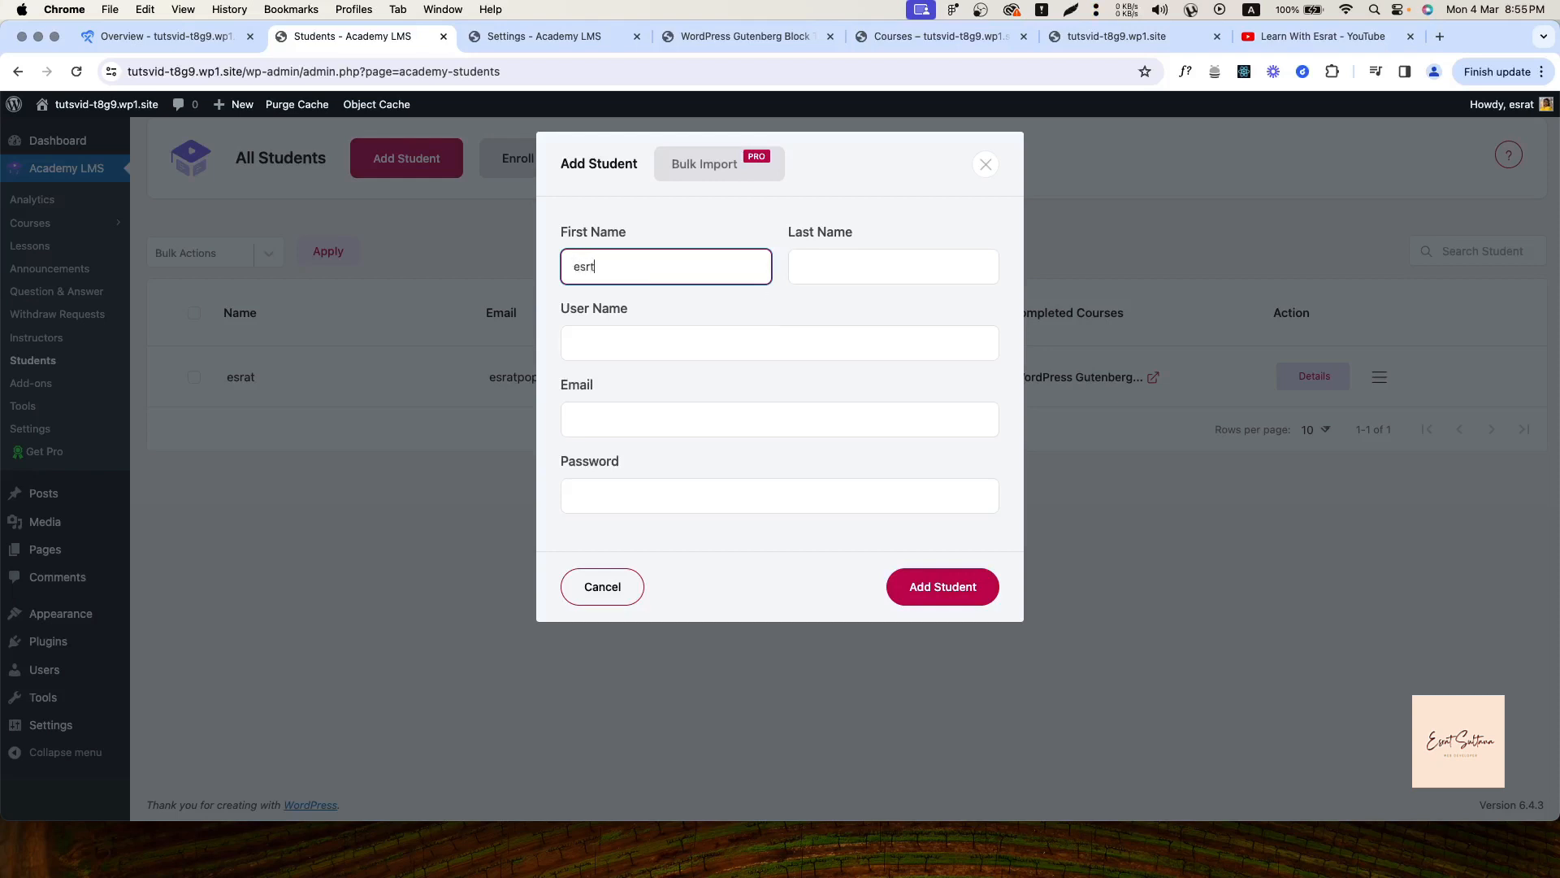
text(a)
click(853, 266)
text(poopy)
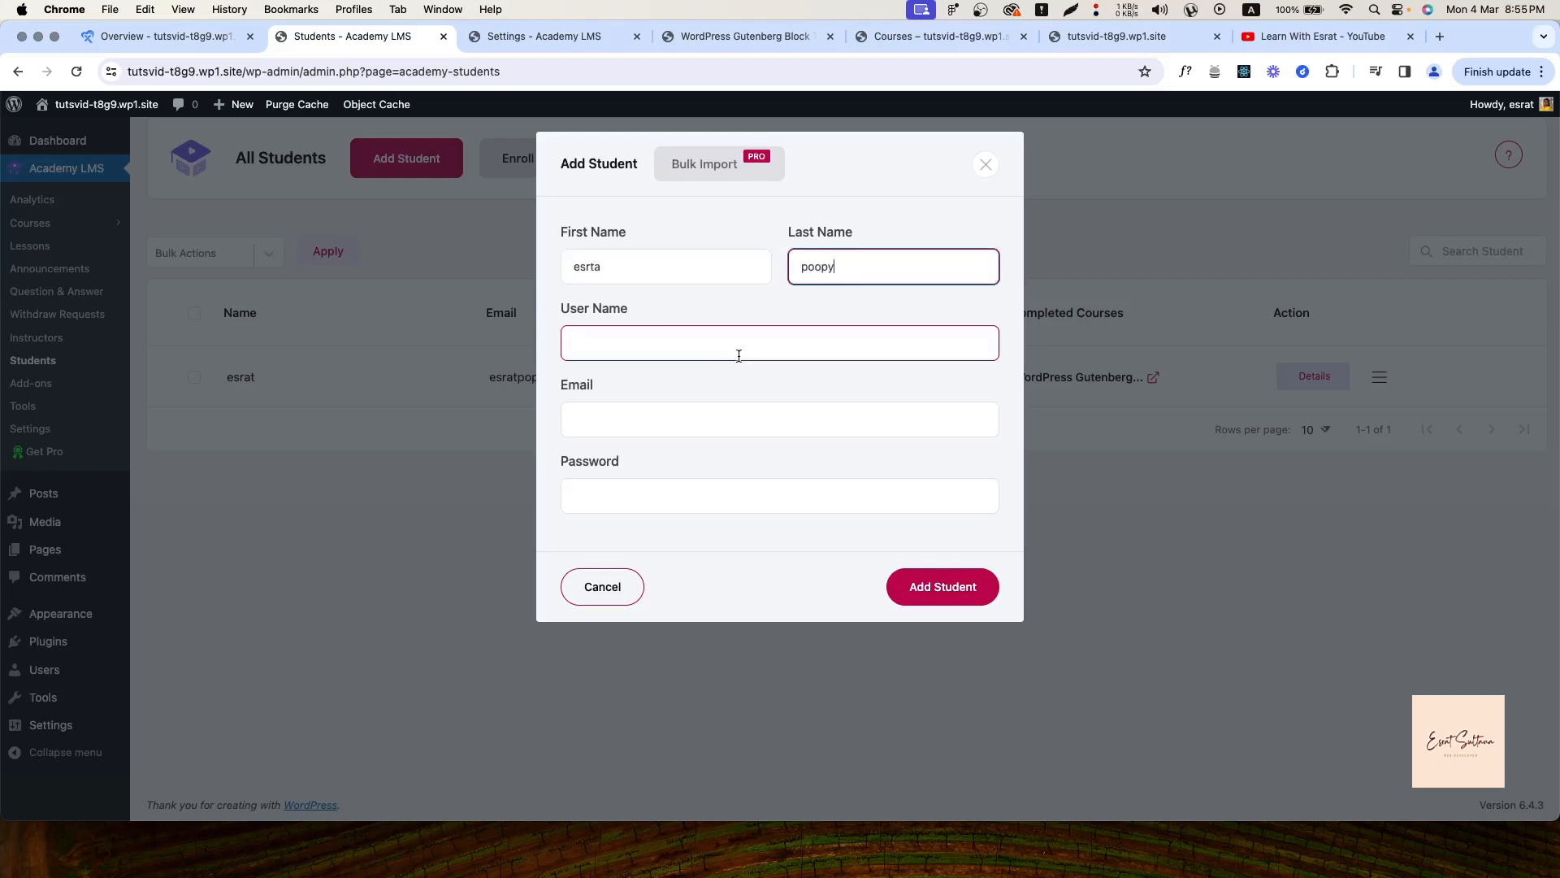
click(823, 267)
key(BackSpace)
click(735, 343)
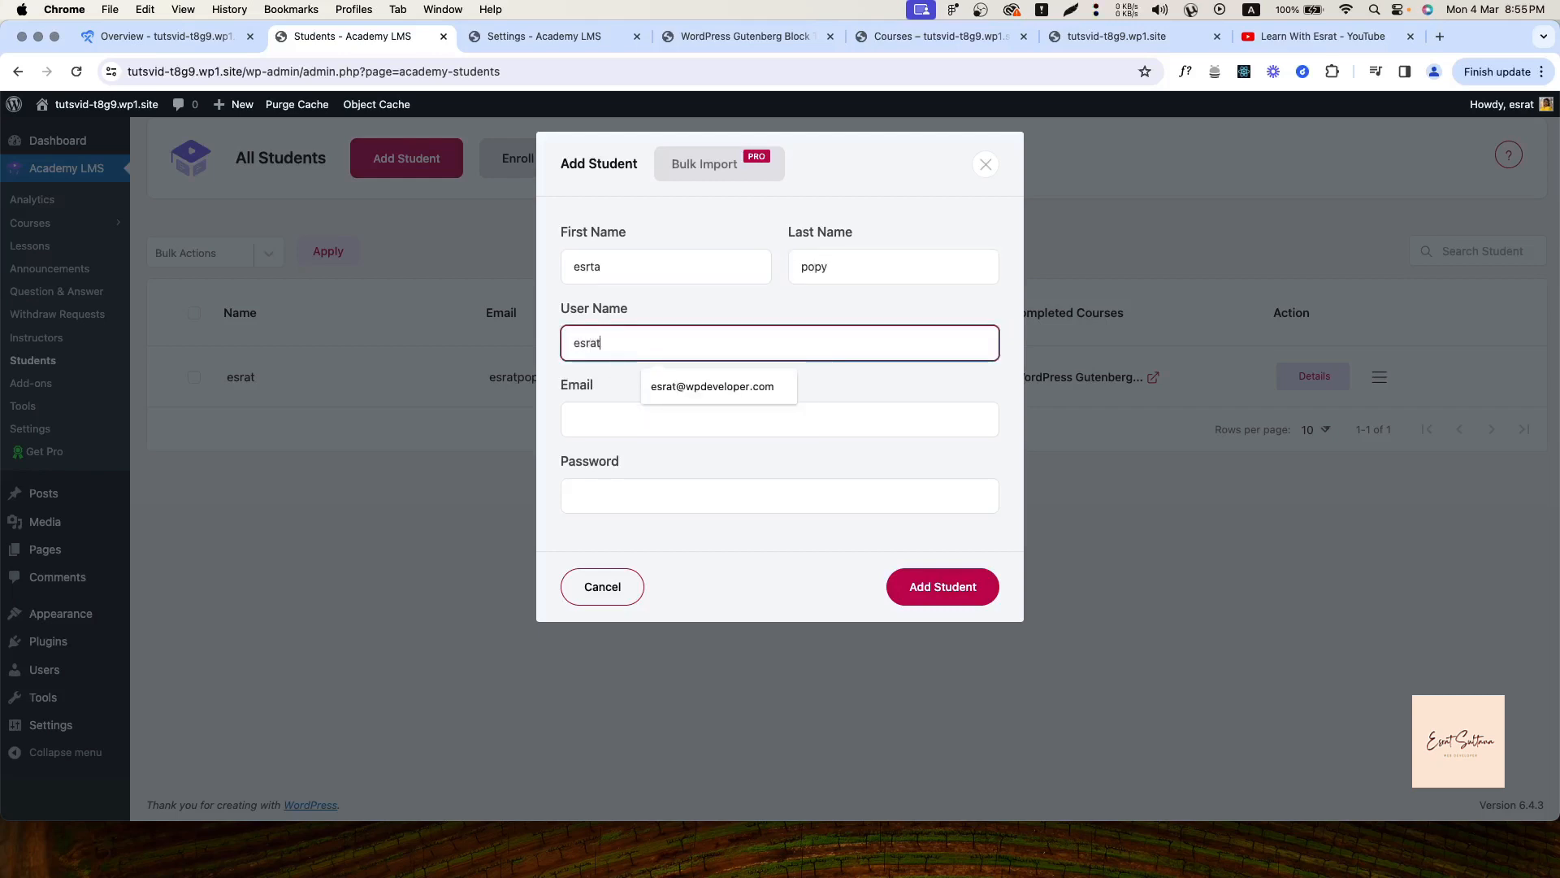
click(582, 411)
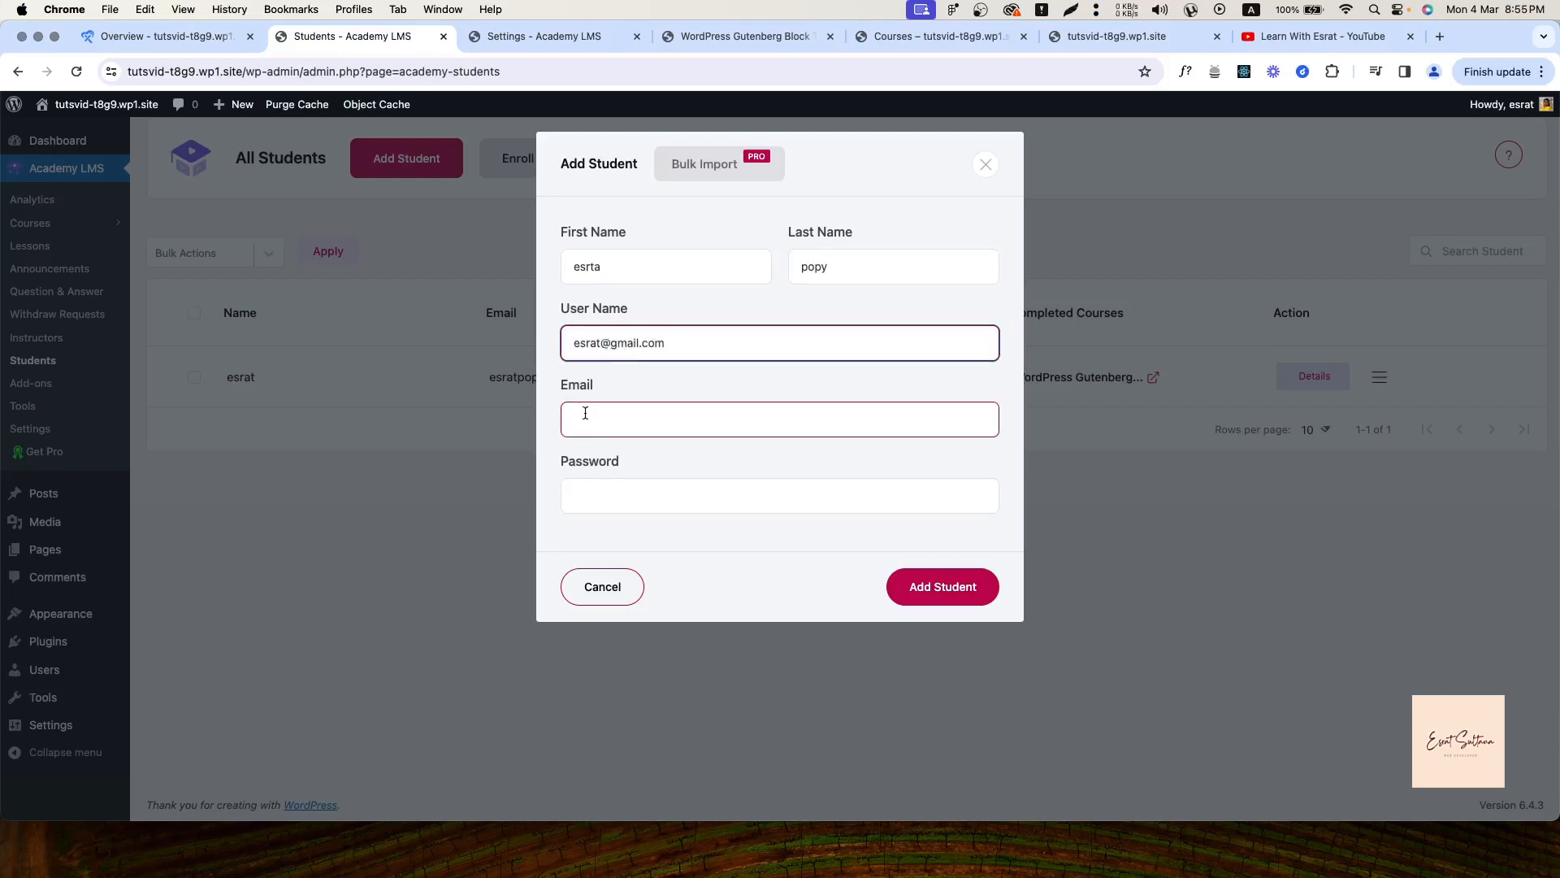
Replace the user name, choose the suggested e-mail, enter a password, and submit
click(690, 341)
key(super+a)
key(BackSpace)
text(esrat)
click(612, 413)
key(Down)
key(Return)
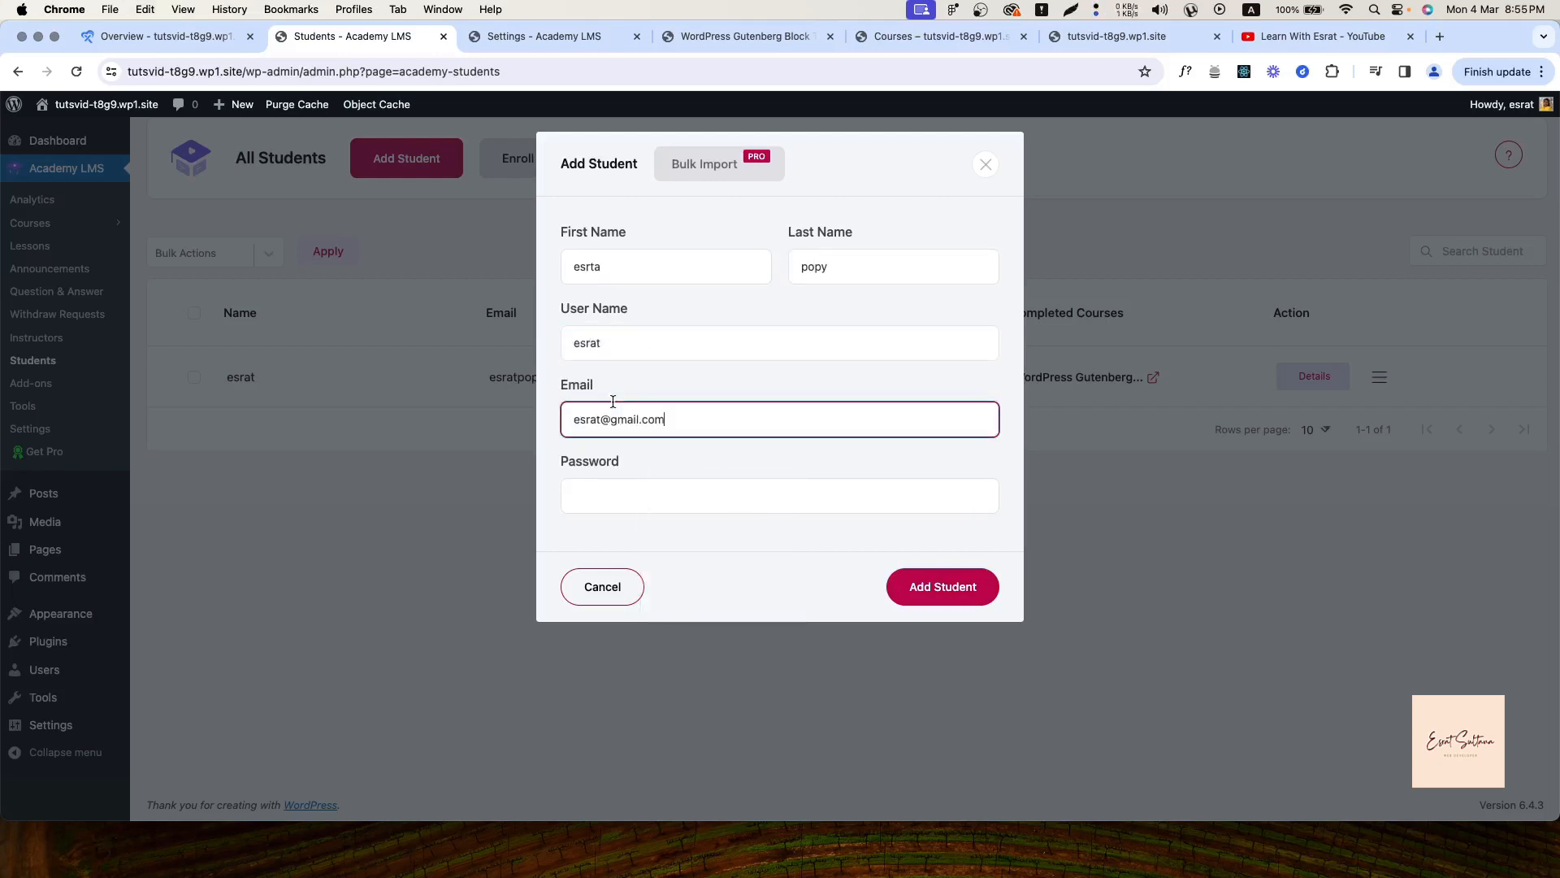
click(600, 494)
click(936, 591)
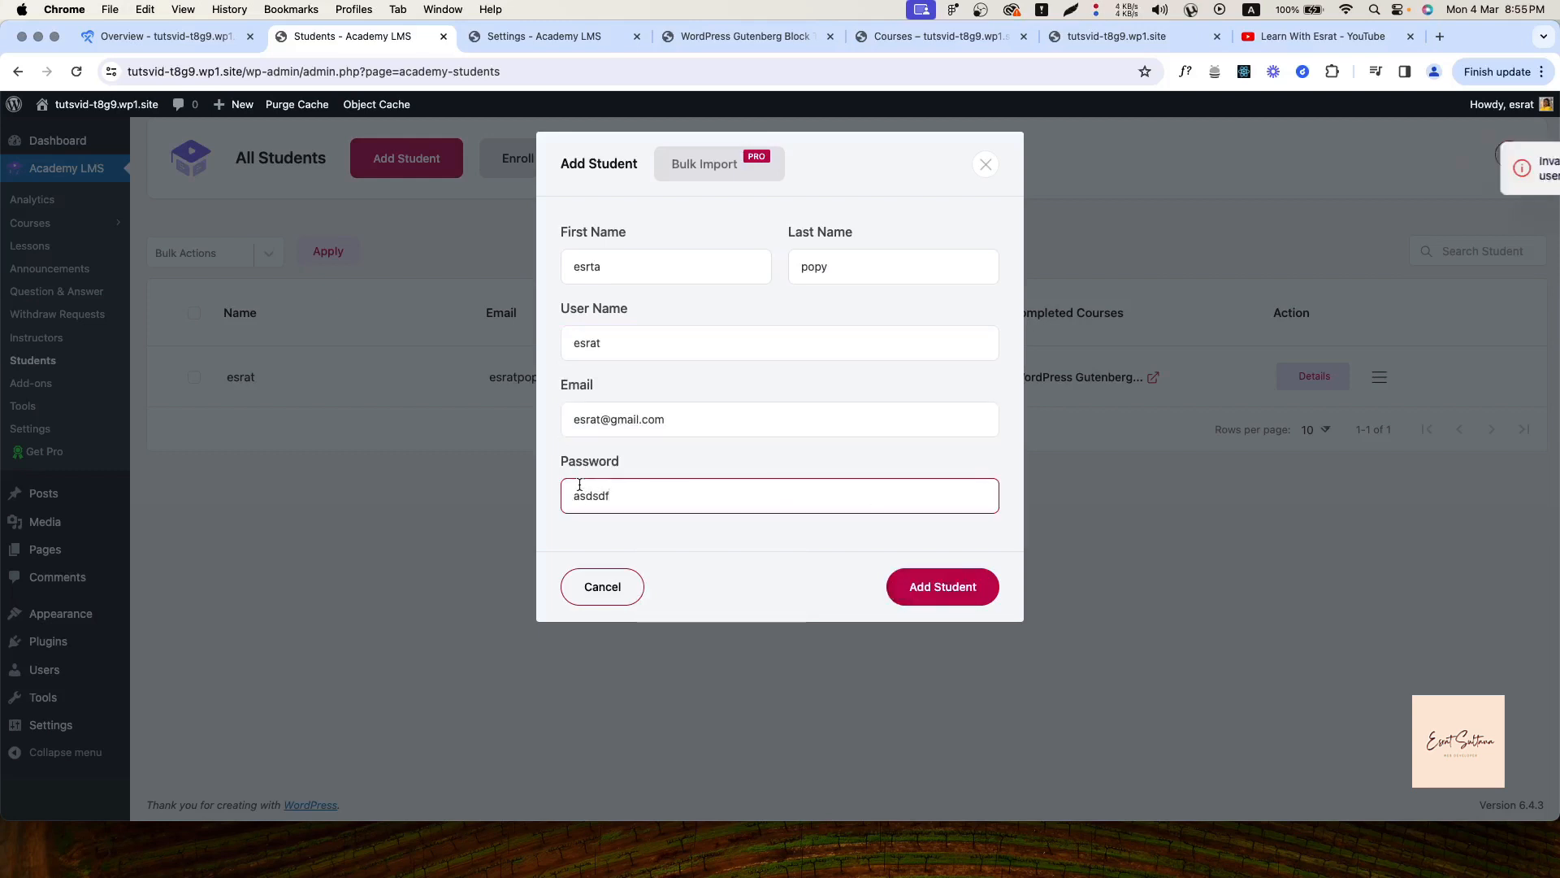
Extend the user name to make it unique and resubmit the new student
click(619, 344)
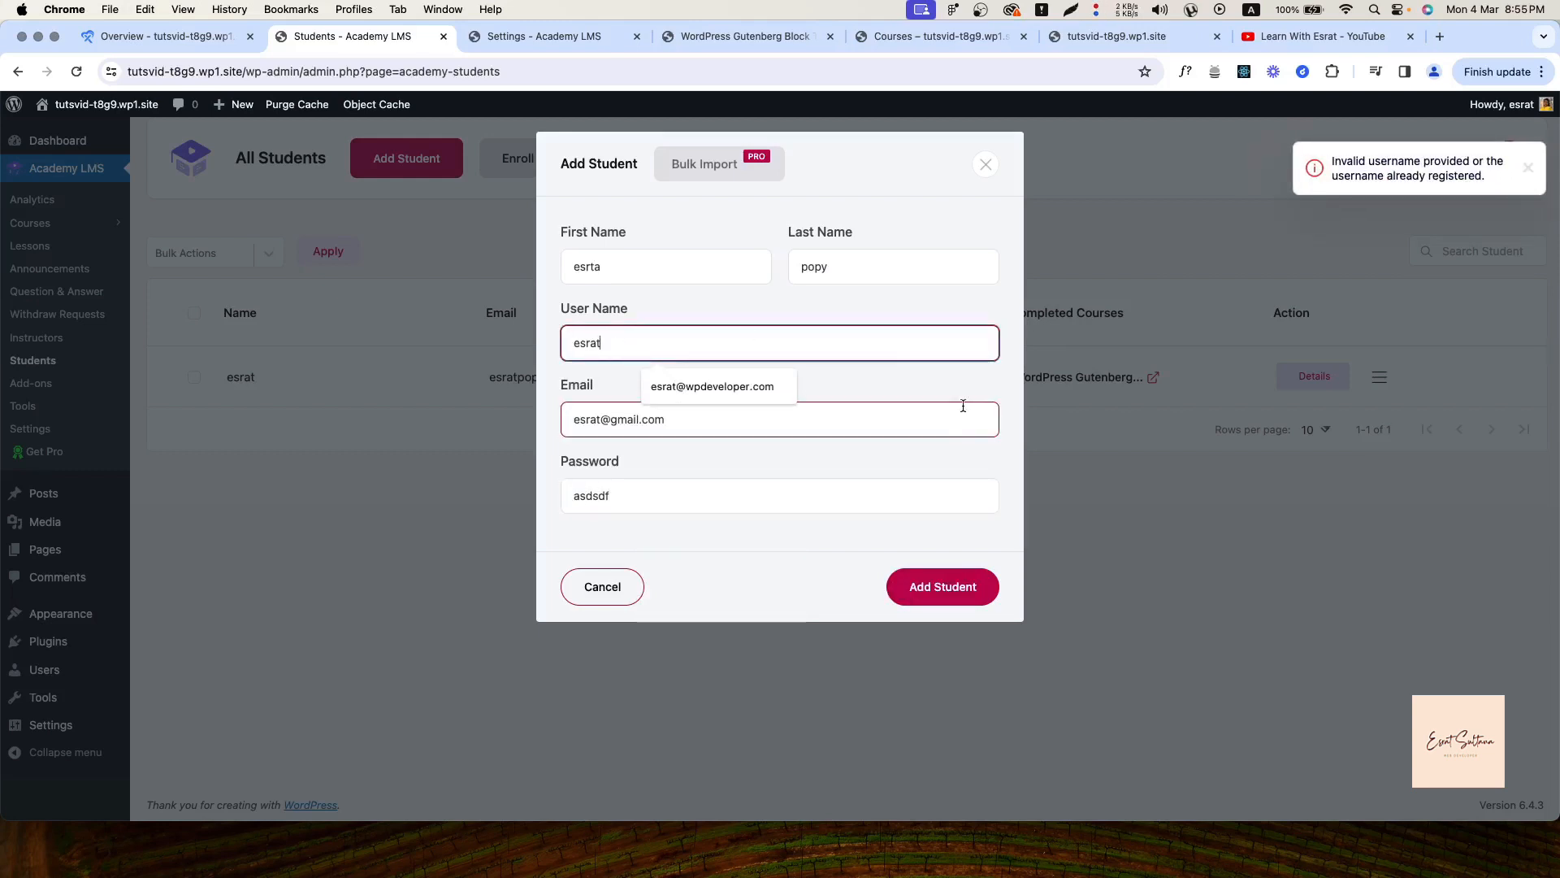
text(sdf)
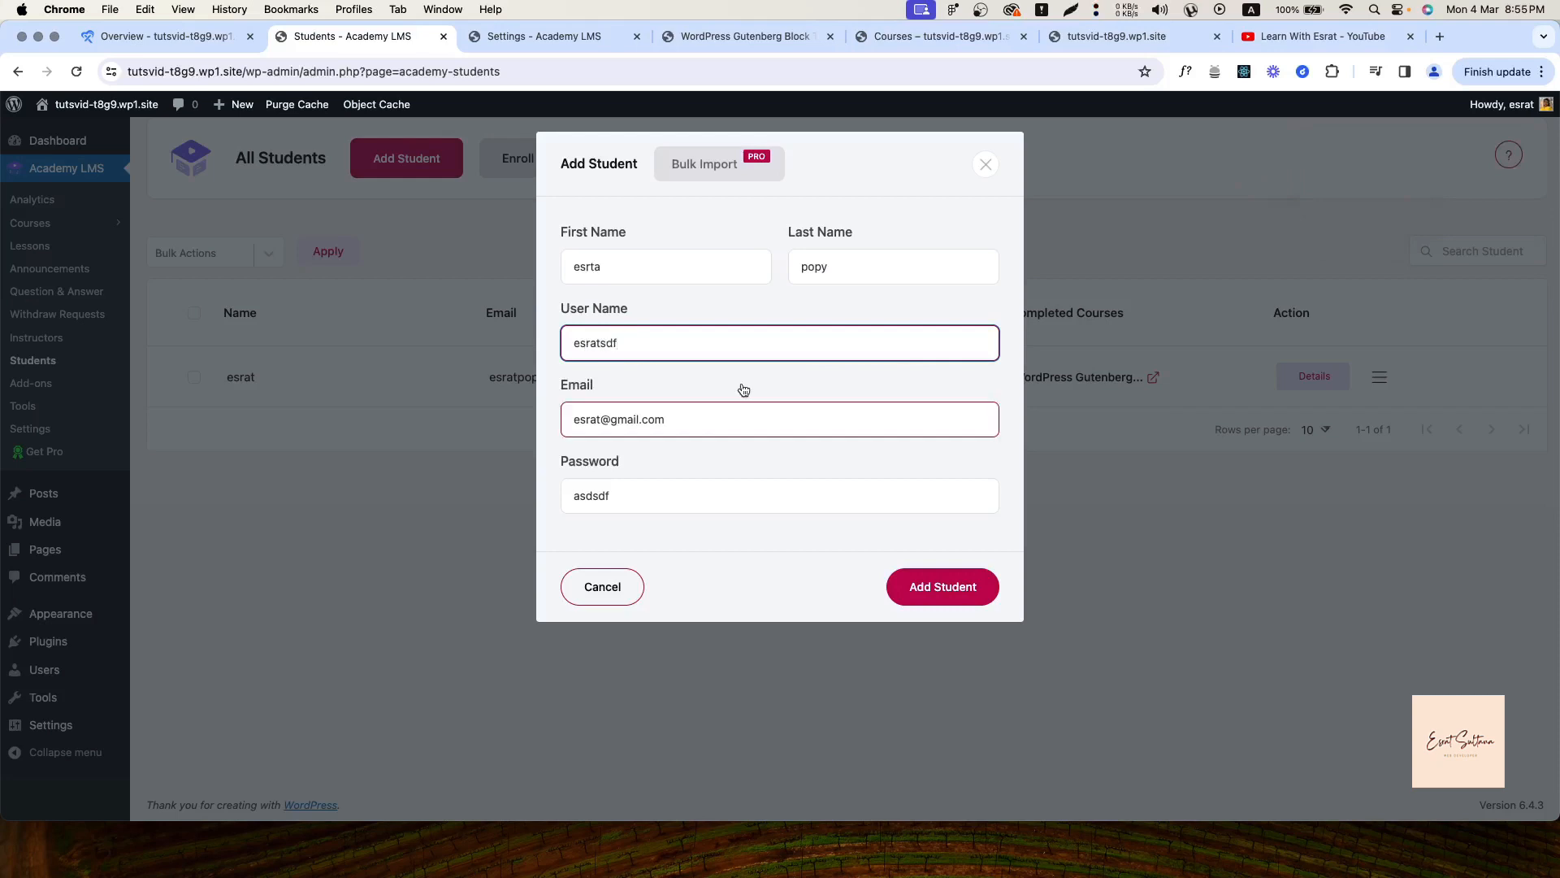
click(752, 416)
click(943, 587)
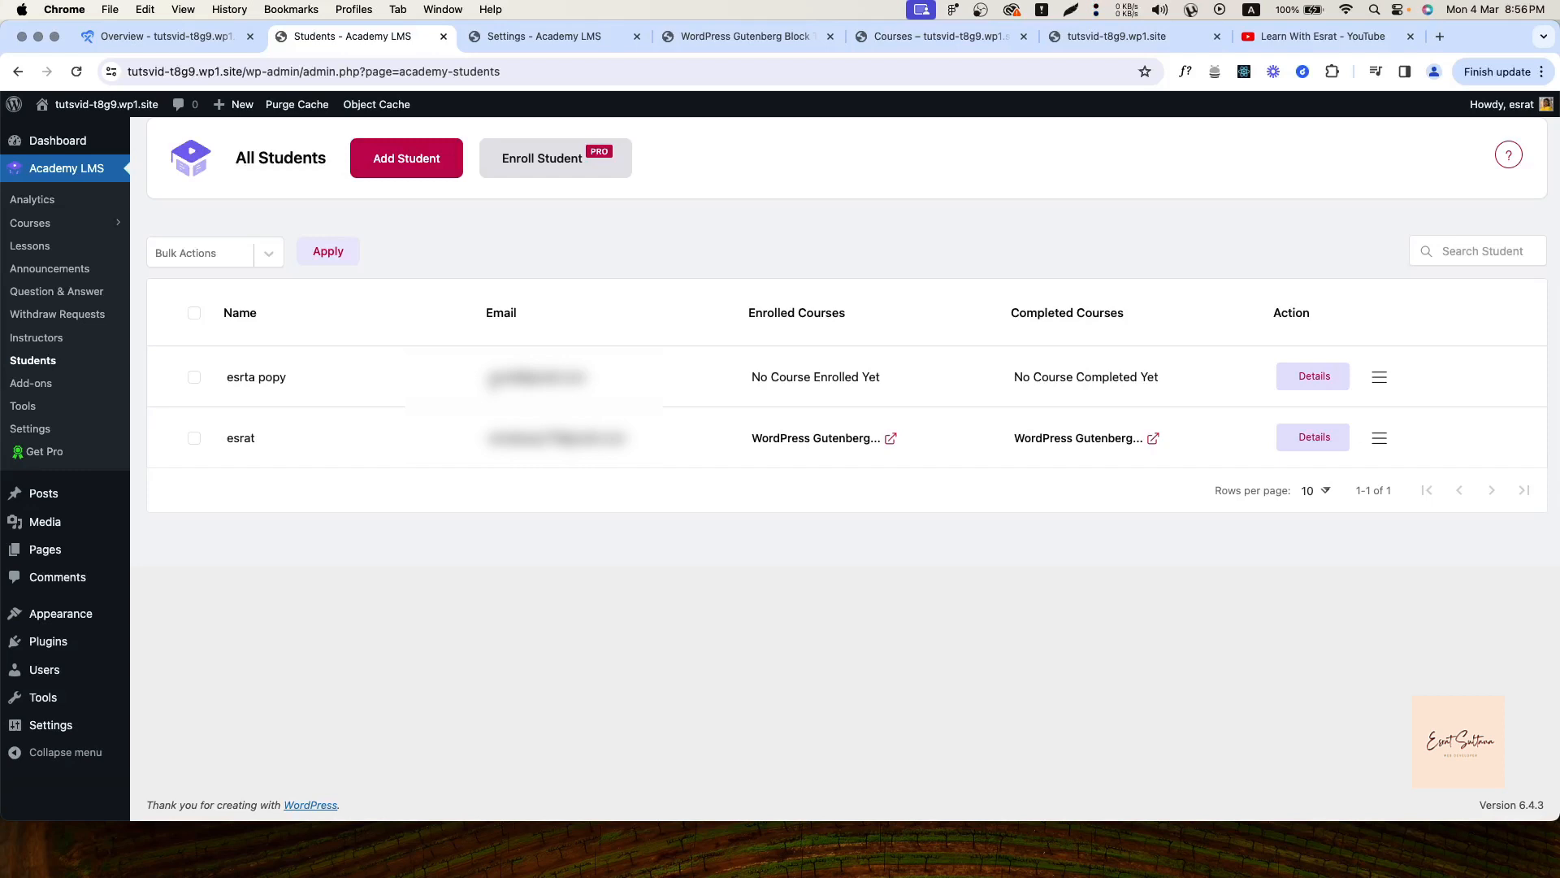
Open the Academy LMS Add-ons page and look over its add-on toggles
click(20, 380)
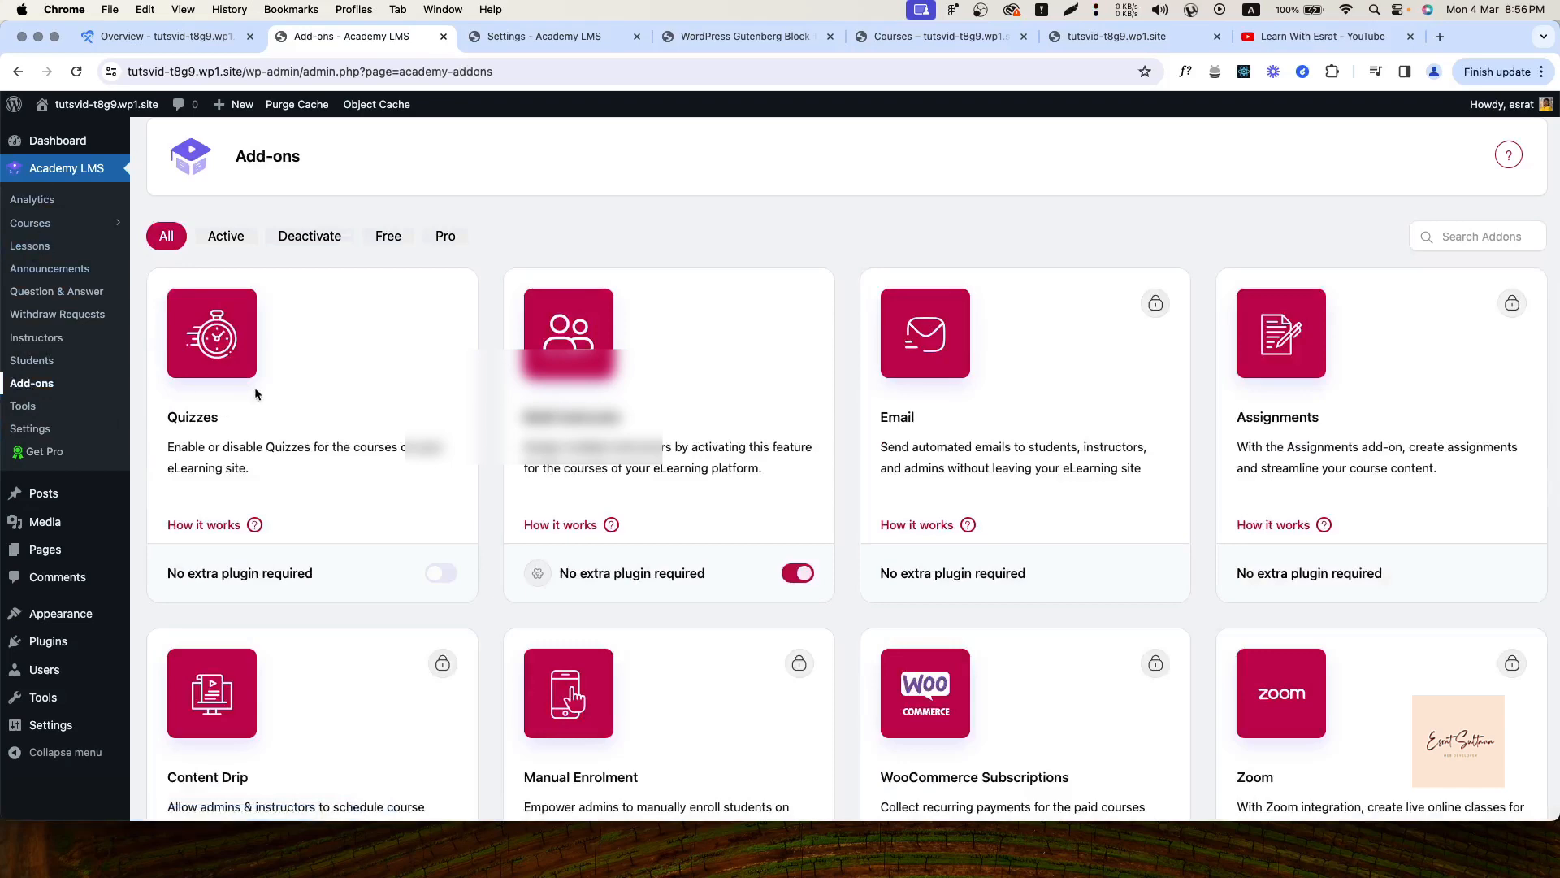
scroll(237, 530, down, 1)
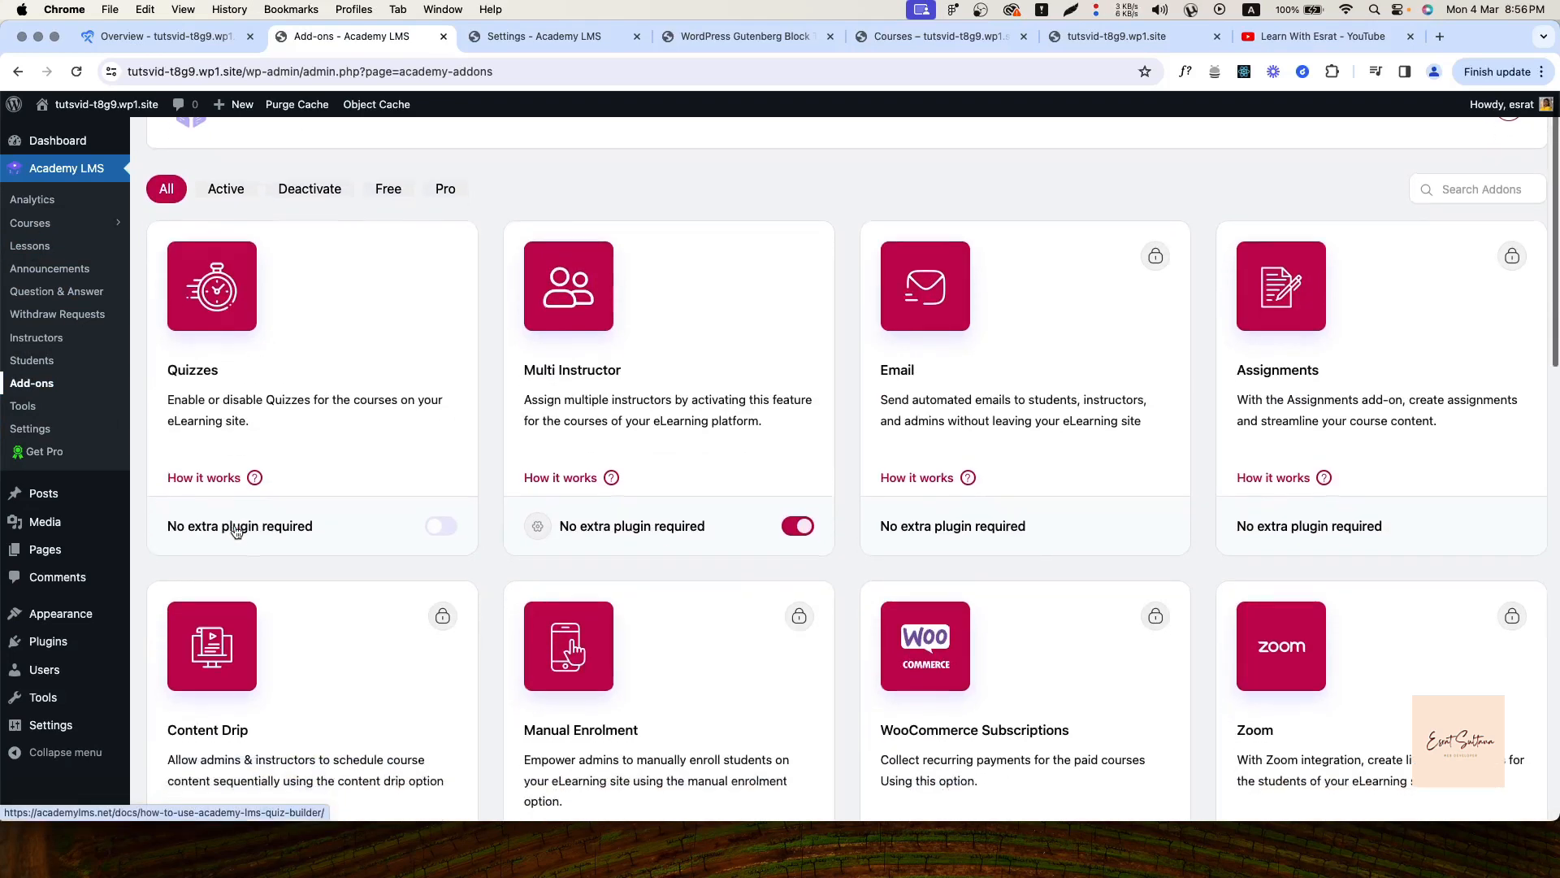
scroll(236, 531, up, 1)
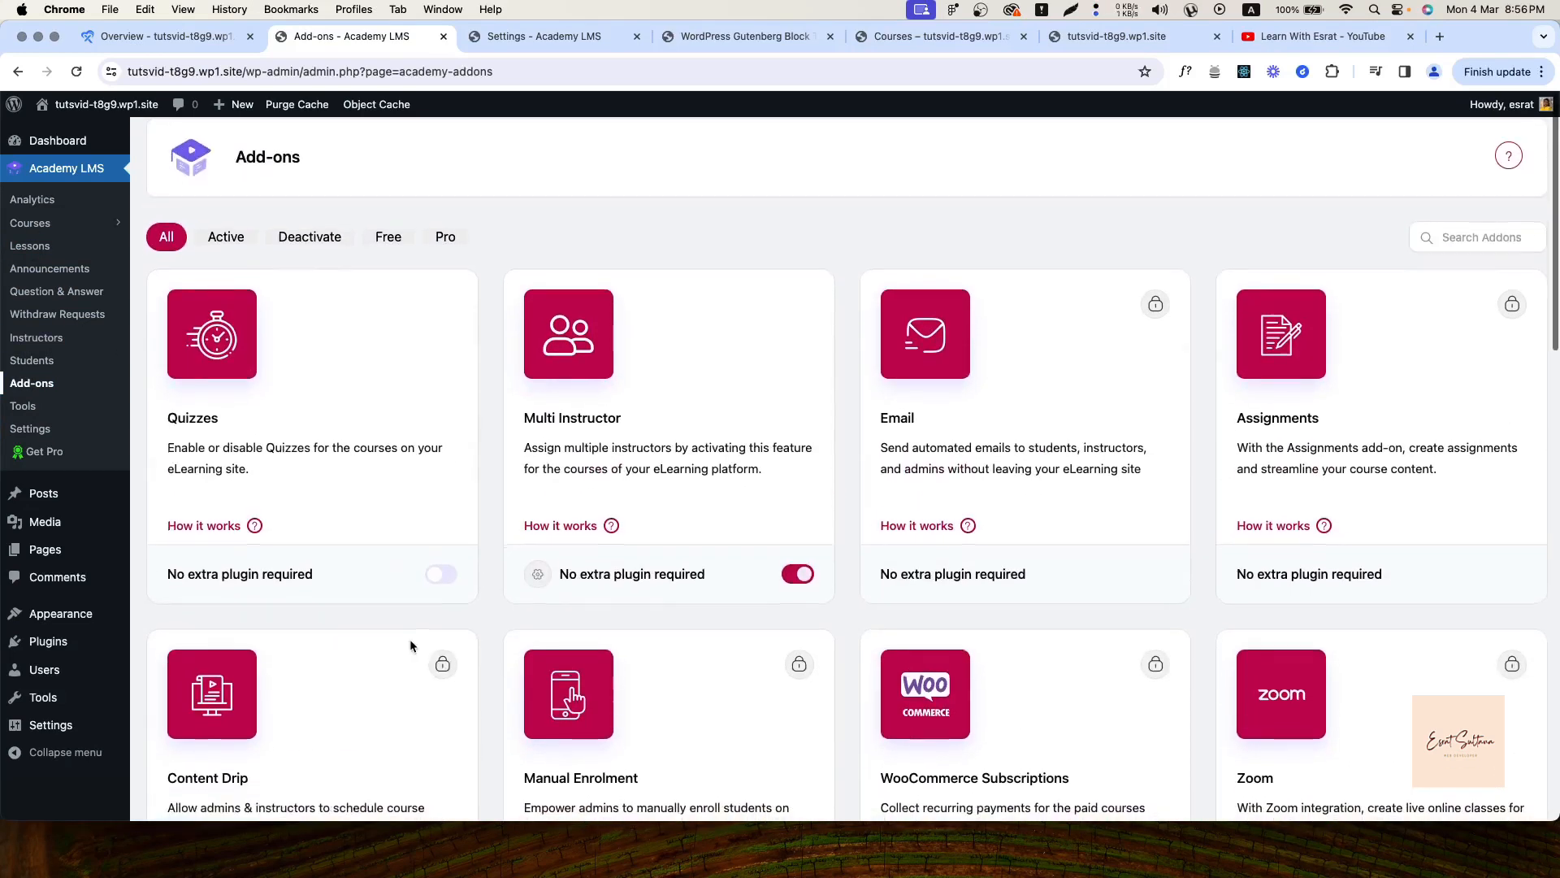